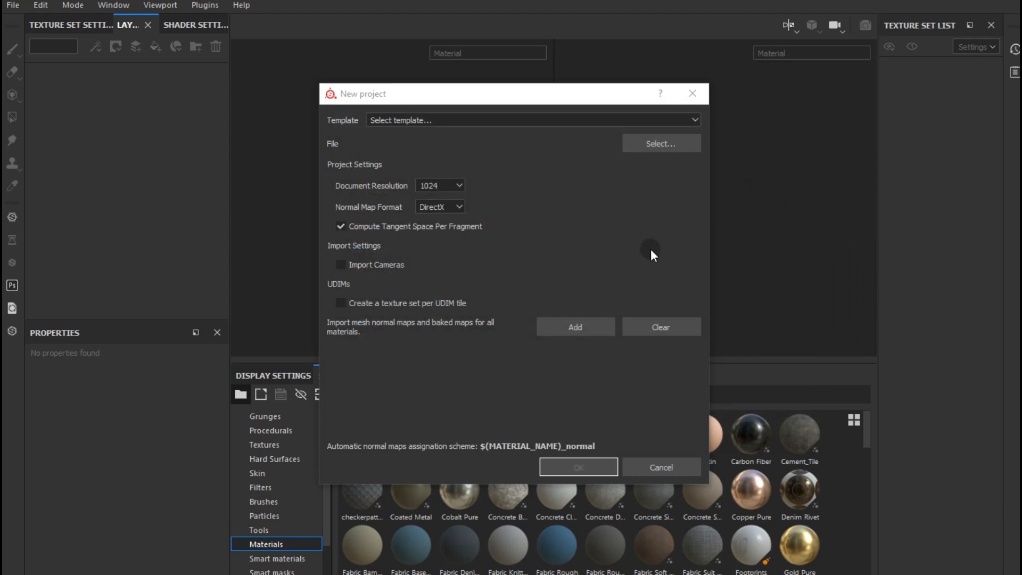
Step: Create the new project with 1024 document resolution, DirectX normal map format and tangent space computed per fragment
{"action": "left_click", "coordinate": [573, 462]}
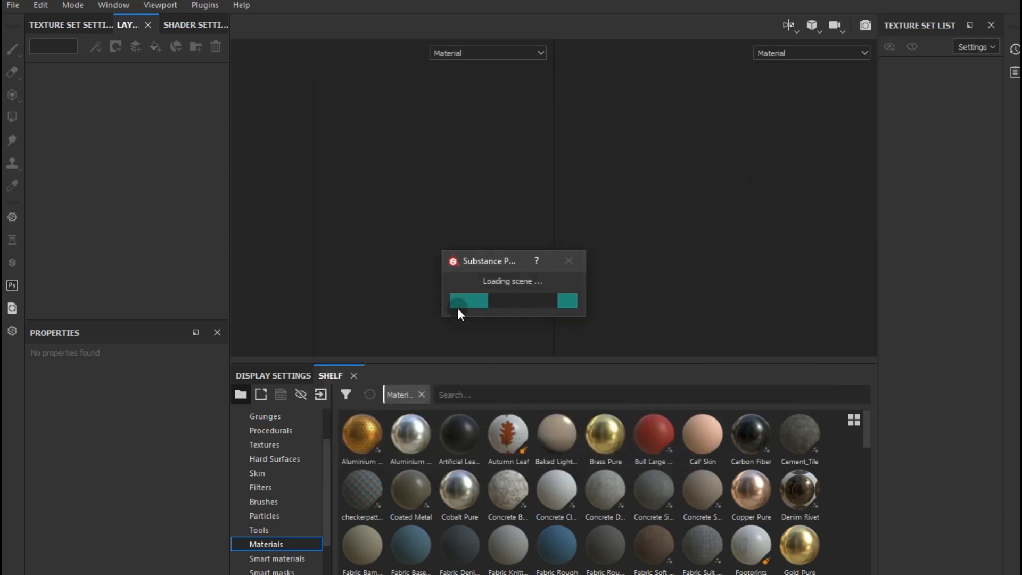
{"action": "left_click_drag", "start_coordinate": [506, 257], "coordinate": [434, 253]}
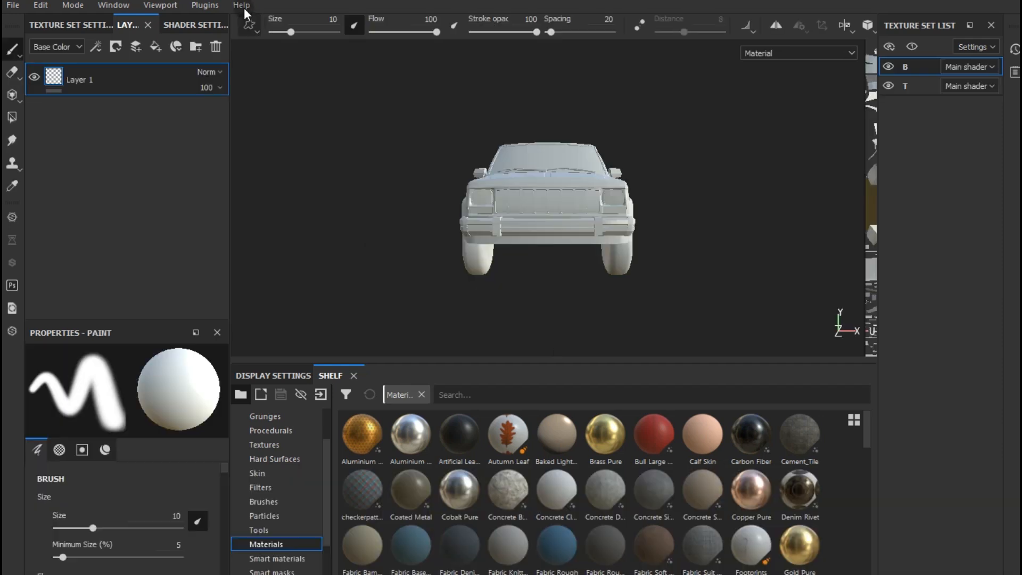
Step: Check the program's version information, closing it when done
{"action": "left_click", "coordinate": [242, 7]}
{"action": "left_click", "coordinate": [250, 24]}
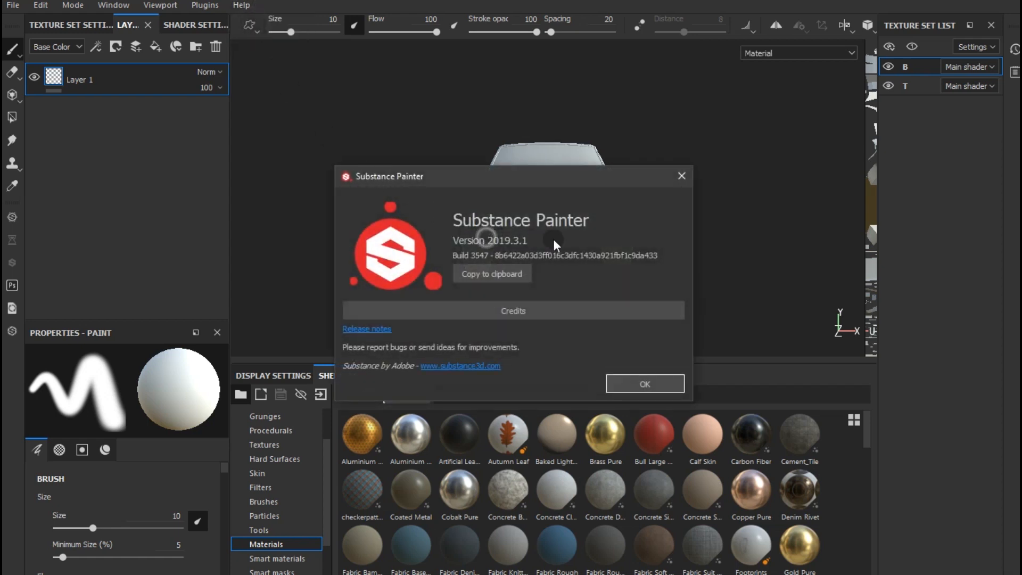
{"action": "left_click", "coordinate": [682, 179]}
Step: Inspect the car model from a front three-quarter view and toggle texture sets B and T to see their parts
{"action": "left_click_drag", "start_coordinate": [514, 242], "coordinate": [394, 296], "text": "alt"}
{"action": "left_click_drag", "start_coordinate": [645, 251], "coordinate": [468, 303], "text": "alt"}
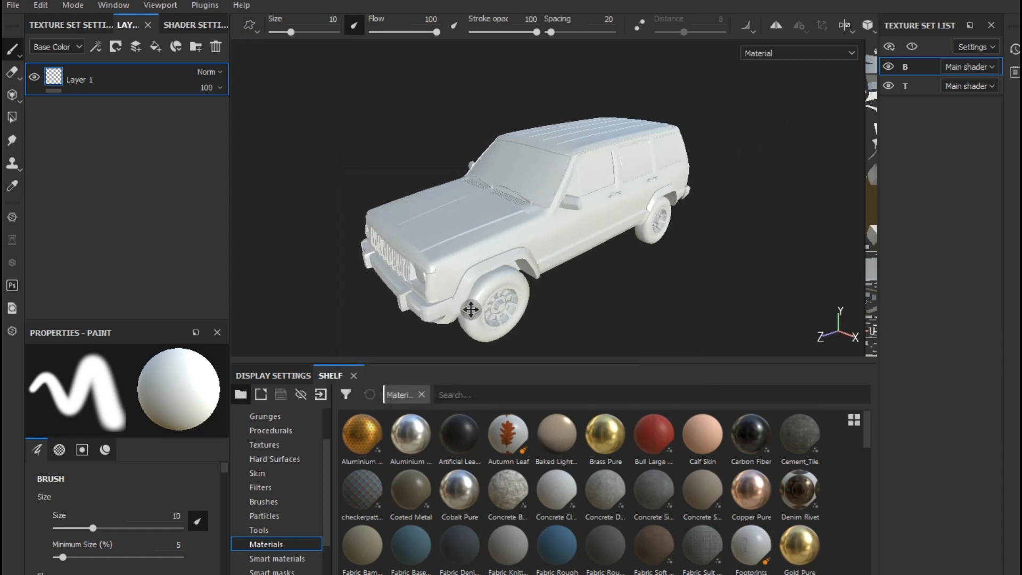
{"action": "left_click", "coordinate": [889, 66]}
{"action": "left_click", "coordinate": [889, 66]}
{"action": "left_click", "coordinate": [887, 88]}
{"action": "left_click", "coordinate": [886, 90]}
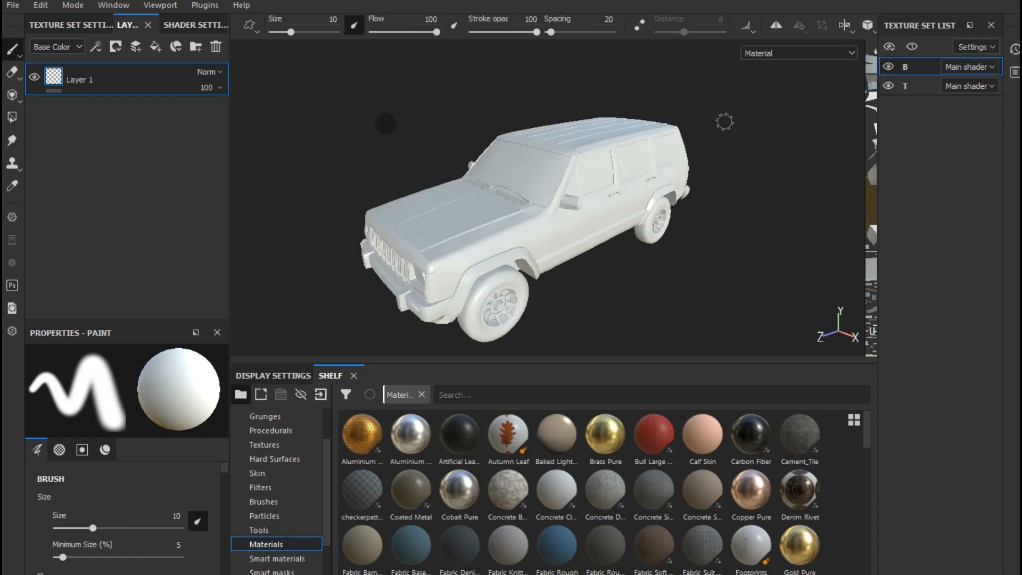
Step: Bake the mesh maps for all texture sets at an output size of 1024
{"action": "left_click", "coordinate": [53, 25]}
{"action": "left_click", "coordinate": [174, 263]}
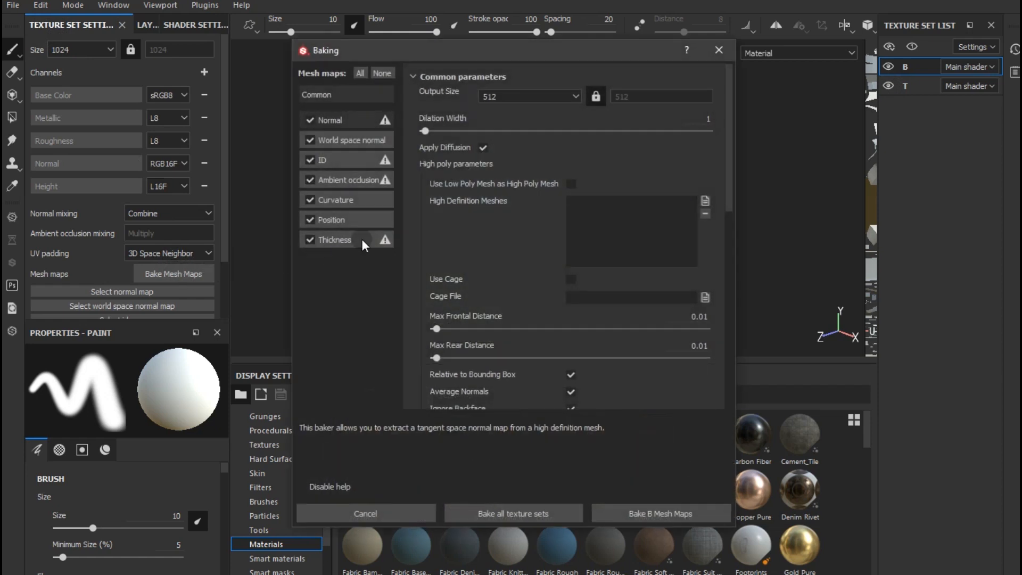
{"action": "left_click", "coordinate": [511, 96]}
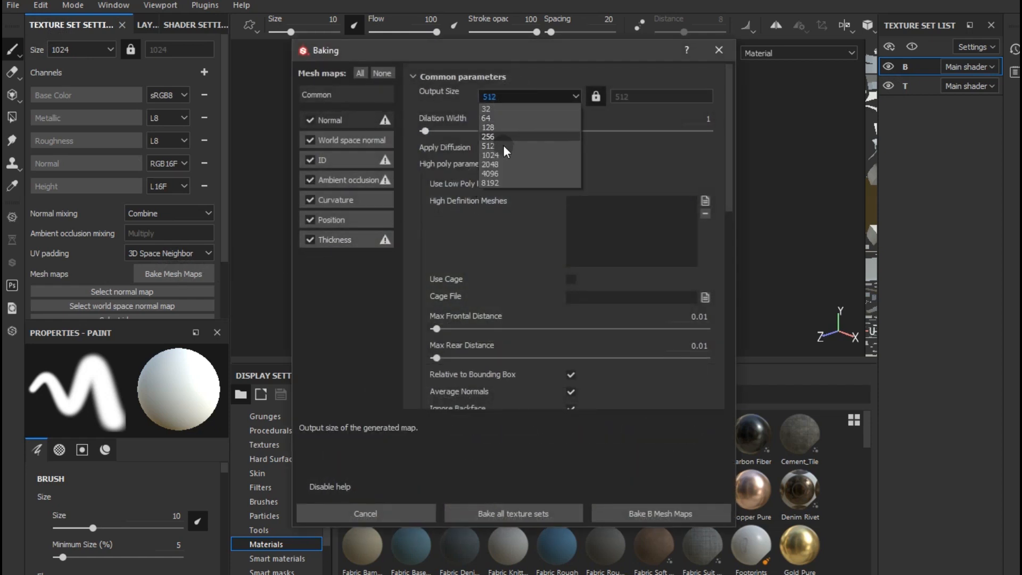
{"action": "left_click", "coordinate": [500, 155]}
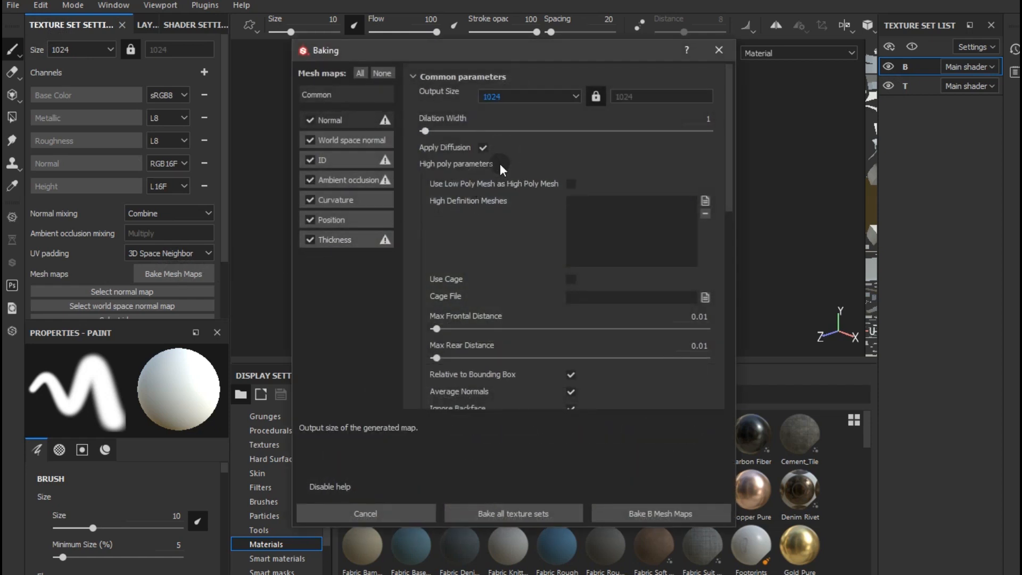
{"action": "left_click_drag", "start_coordinate": [515, 53], "coordinate": [414, 32]}
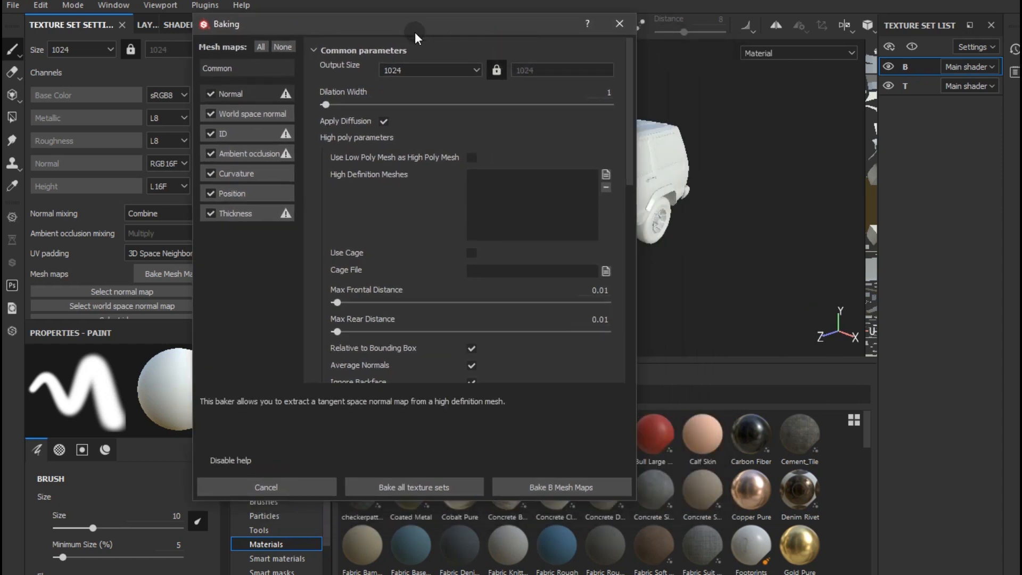
{"action": "left_click", "coordinate": [425, 483]}
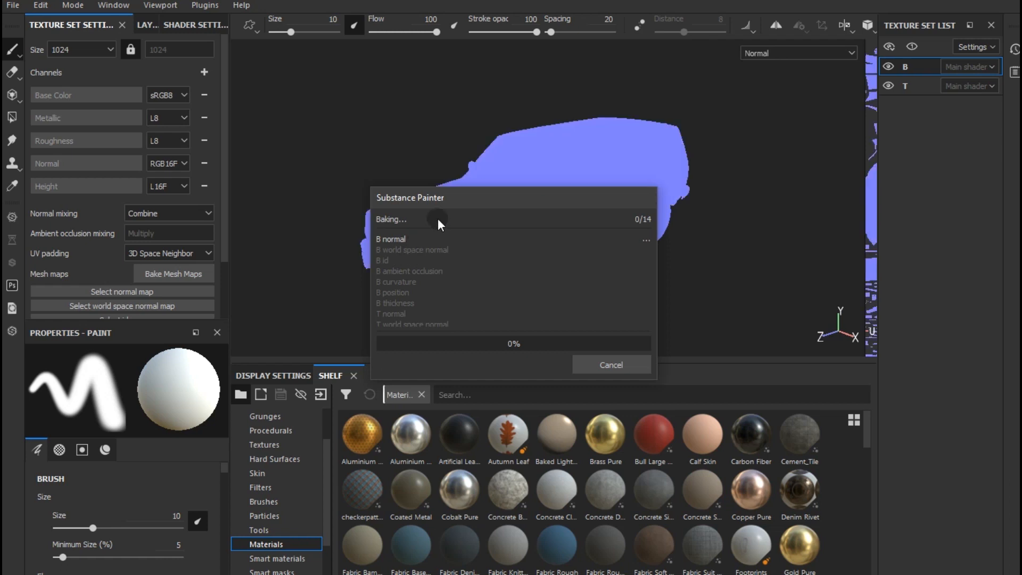
{"action": "left_click_drag", "start_coordinate": [449, 205], "coordinate": [418, 353]}
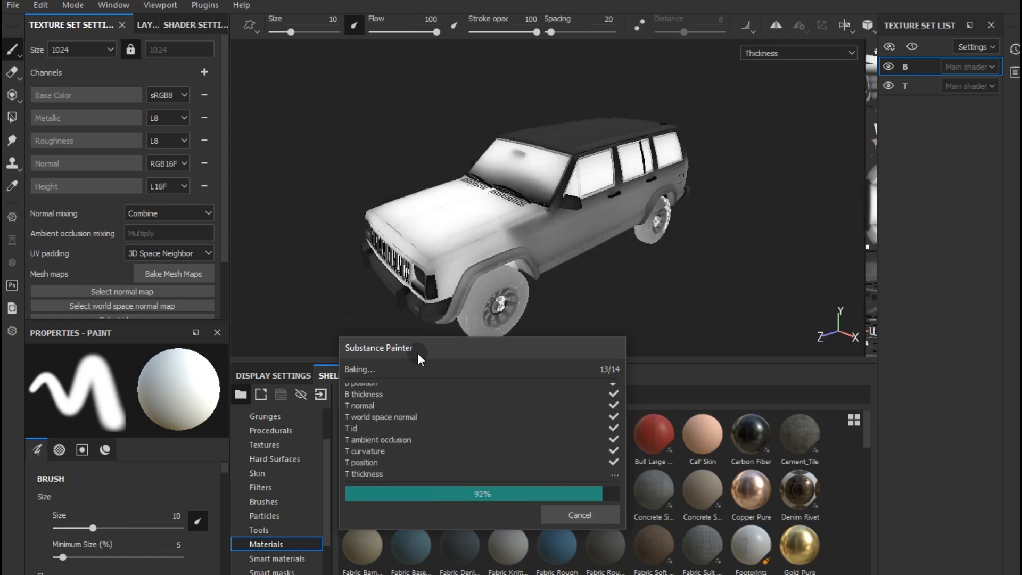
{"action": "left_click", "coordinate": [595, 520]}
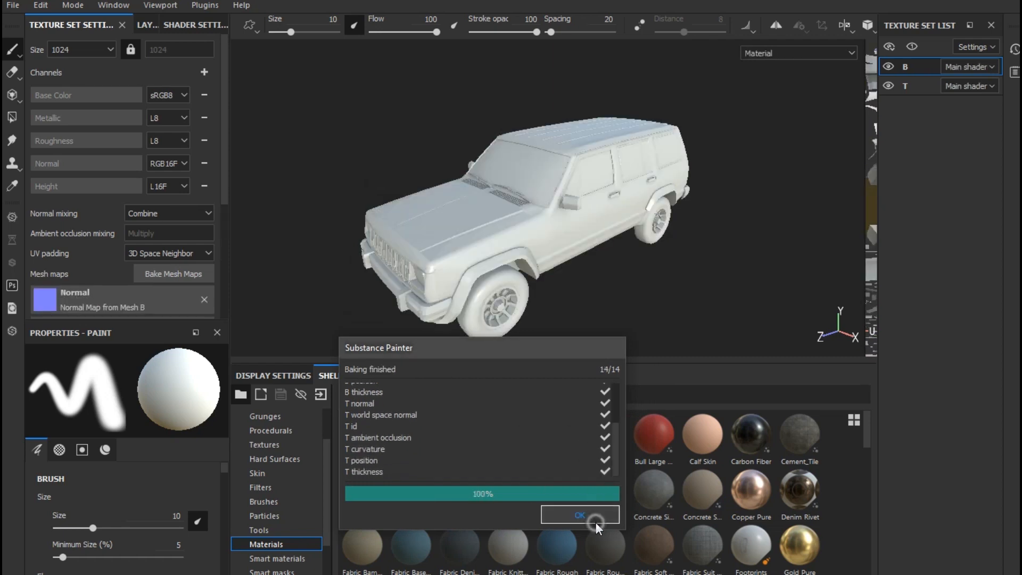
Step: Widen the layer stack area and add two fill layers above Layer 1
{"action": "left_click", "coordinate": [148, 25]}
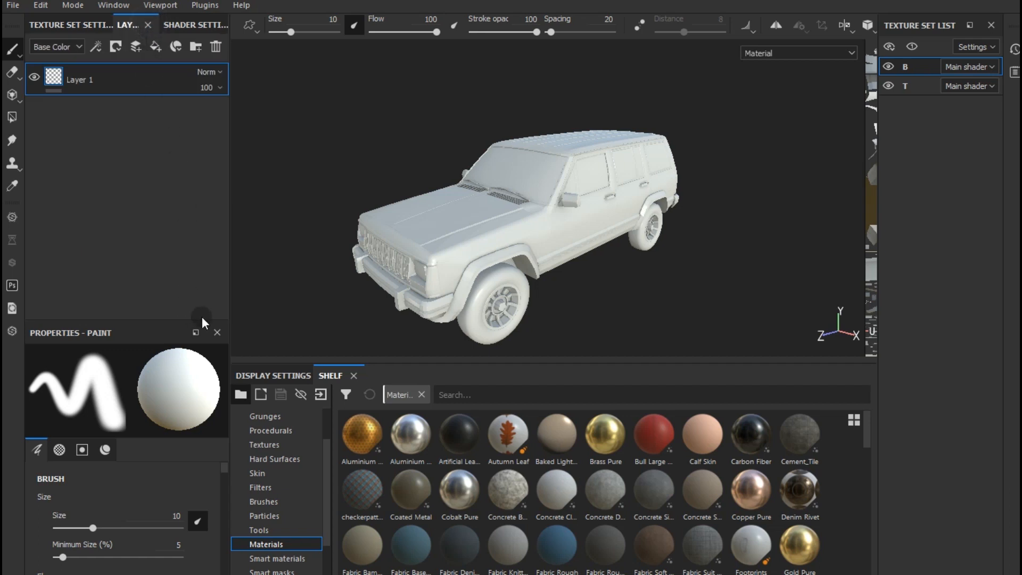
{"action": "left_click_drag", "start_coordinate": [227, 314], "coordinate": [260, 313]}
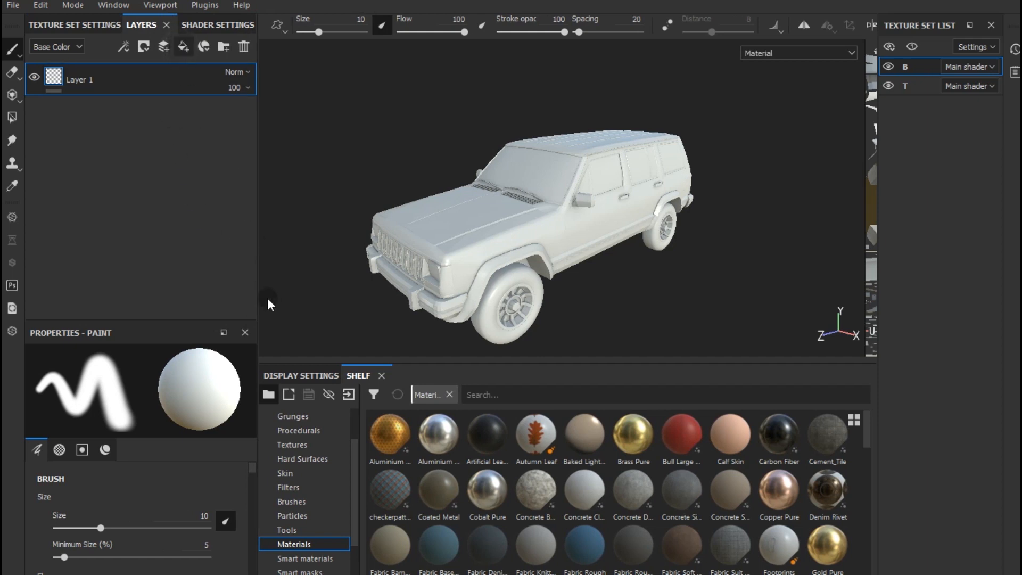
Step: Limit Fill layer 2 to the color channel and assign the baked Ambient Occlusion map of mesh B as its base color
{"action": "scroll", "coordinate": [322, 471], "scroll_direction": "up", "scroll_amount": 1}
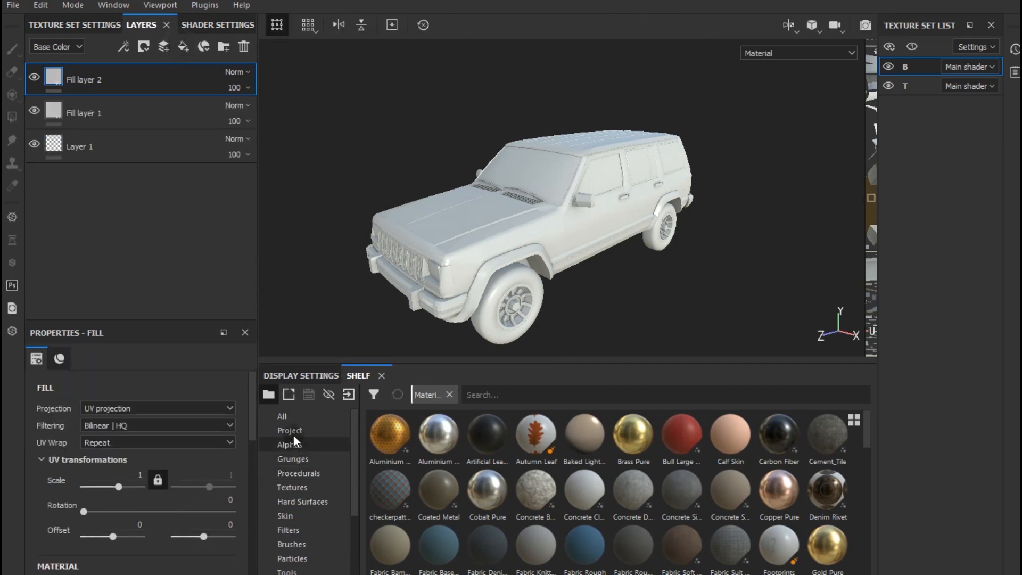
{"action": "left_click", "coordinate": [292, 431]}
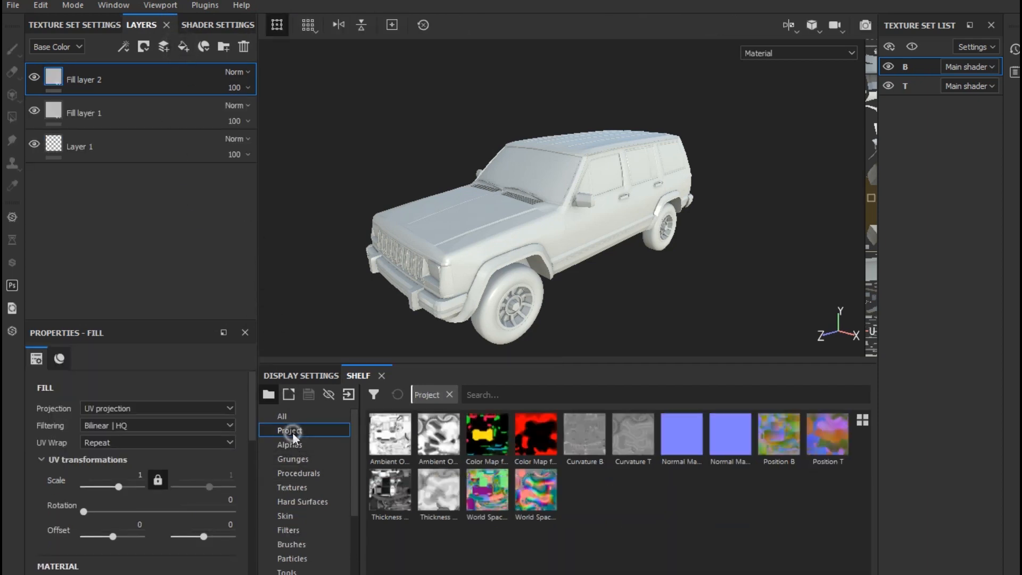
{"action": "scroll", "coordinate": [211, 469], "scroll_direction": "down", "scroll_amount": 2}
{"action": "left_click", "coordinate": [213, 461]}
{"action": "left_click", "coordinate": [186, 460]}
{"action": "left_click", "coordinate": [130, 456]}
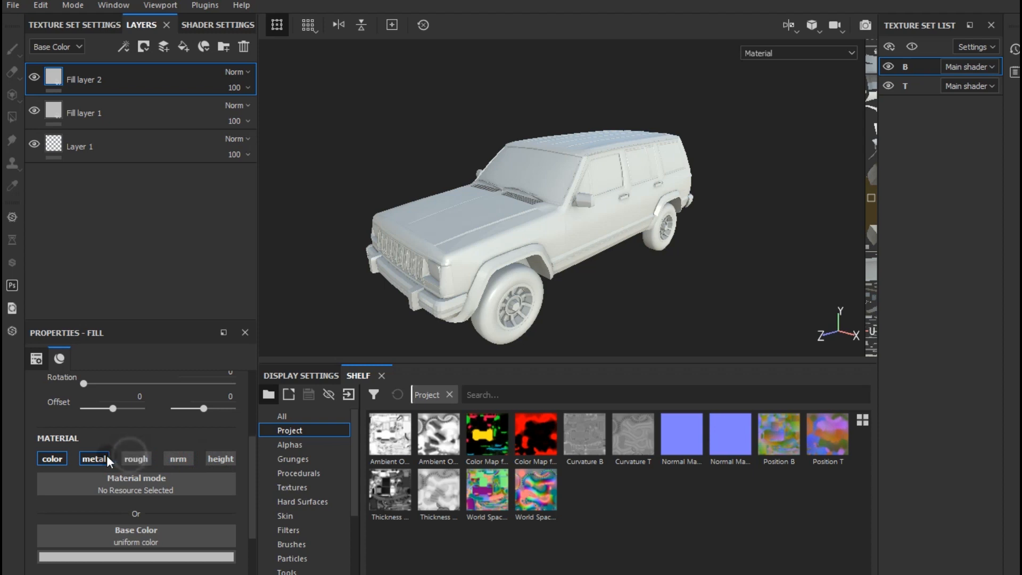
{"action": "left_click", "coordinate": [101, 461]}
{"action": "left_click_drag", "start_coordinate": [390, 437], "coordinate": [169, 531]}
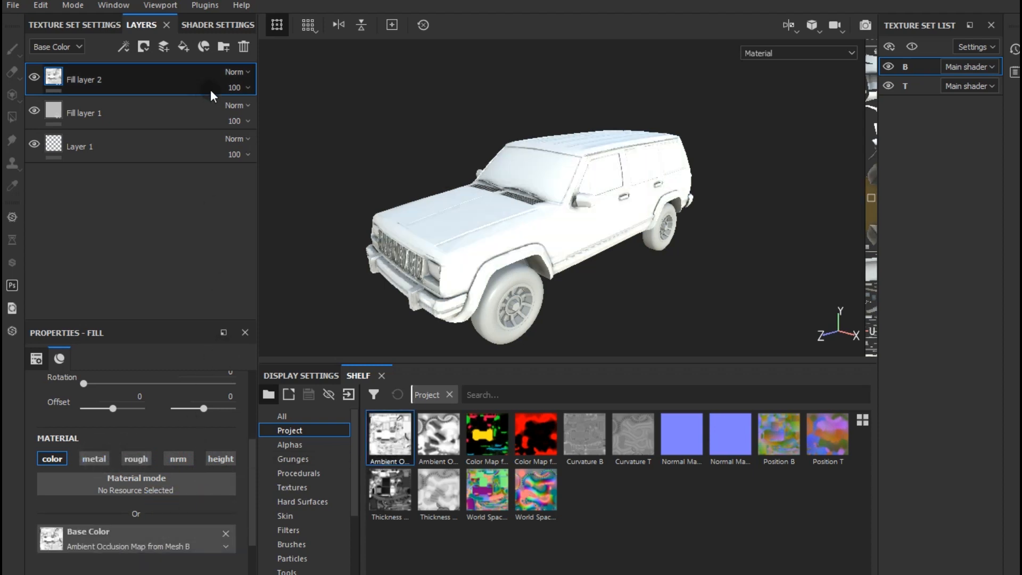
Step: Set Fill layer 2 to Multiply blending at 52 opacity and compare the model with and without it
{"action": "left_click", "coordinate": [231, 72]}
{"action": "left_click", "coordinate": [254, 140]}
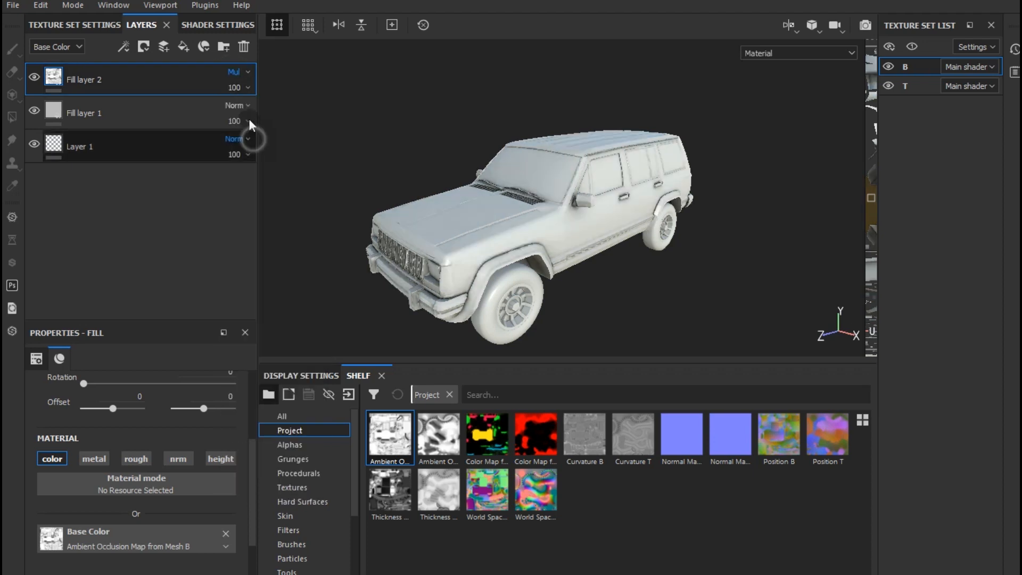
{"action": "left_click", "coordinate": [234, 88]}
{"action": "mouse_move", "coordinate": [245, 111]}
{"action": "left_mouse_down"}
{"action": "mouse_move", "coordinate": [301, 119]}
{"action": "mouse_move", "coordinate": [256, 114]}
{"action": "left_mouse_up"}
{"action": "left_click", "coordinate": [33, 77]}
{"action": "left_click", "coordinate": [34, 77]}
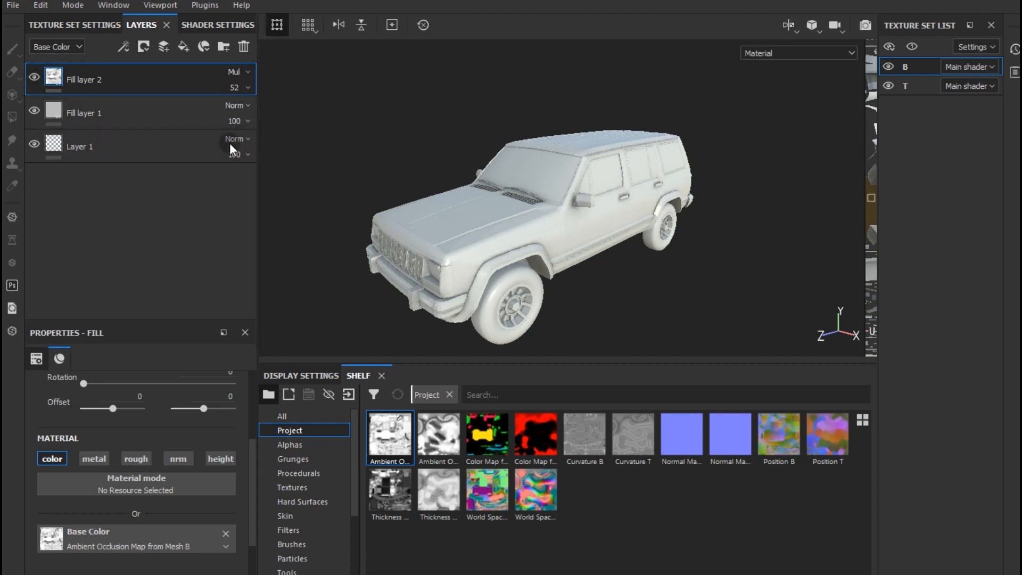
Step: Group Fill layer 1 into a folder and give the folder a mask with color selection
{"action": "left_click", "coordinate": [126, 116]}
{"action": "right_click", "coordinate": [126, 117]}
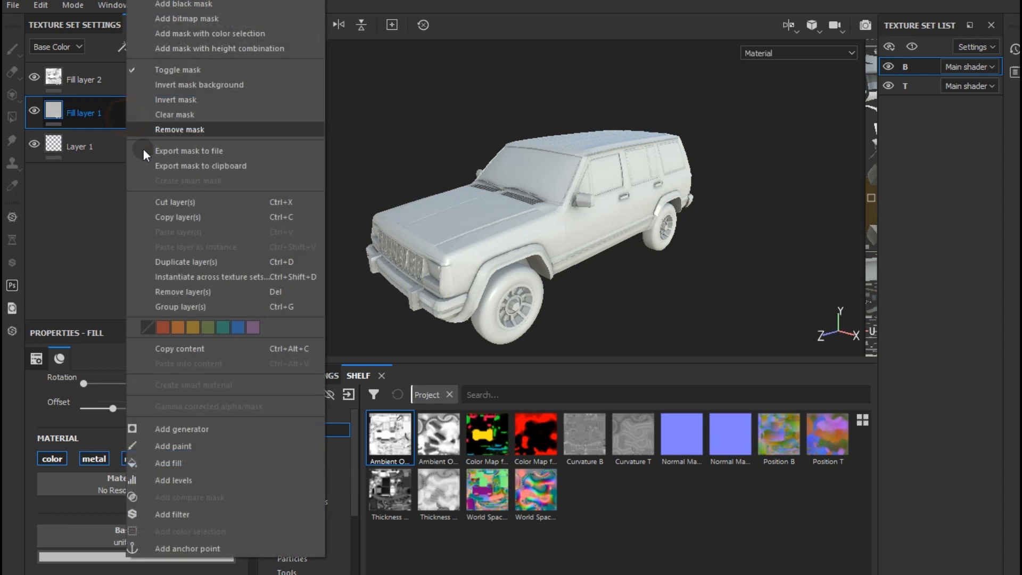
{"action": "left_click", "coordinate": [187, 308]}
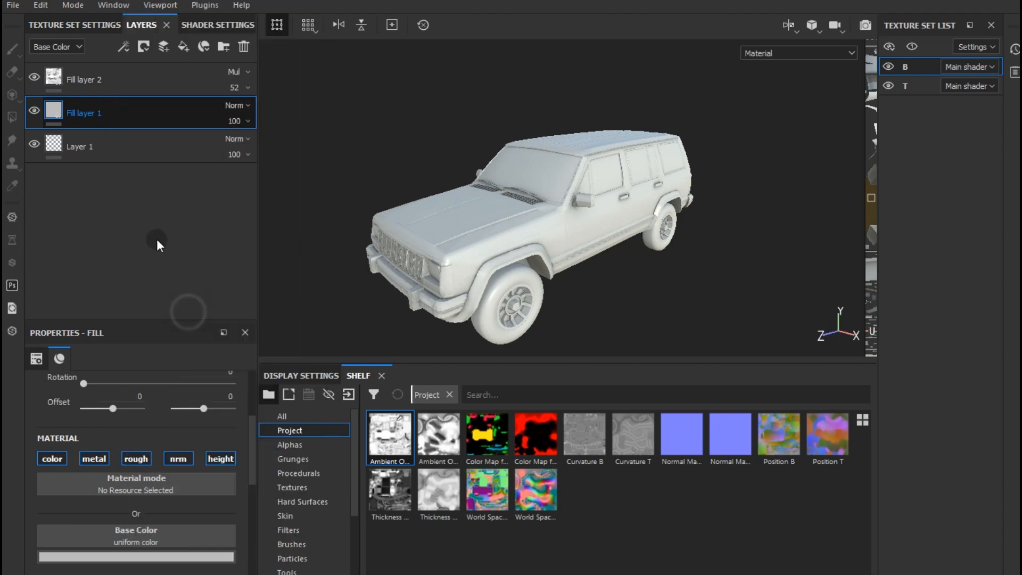
{"action": "left_click", "coordinate": [143, 46]}
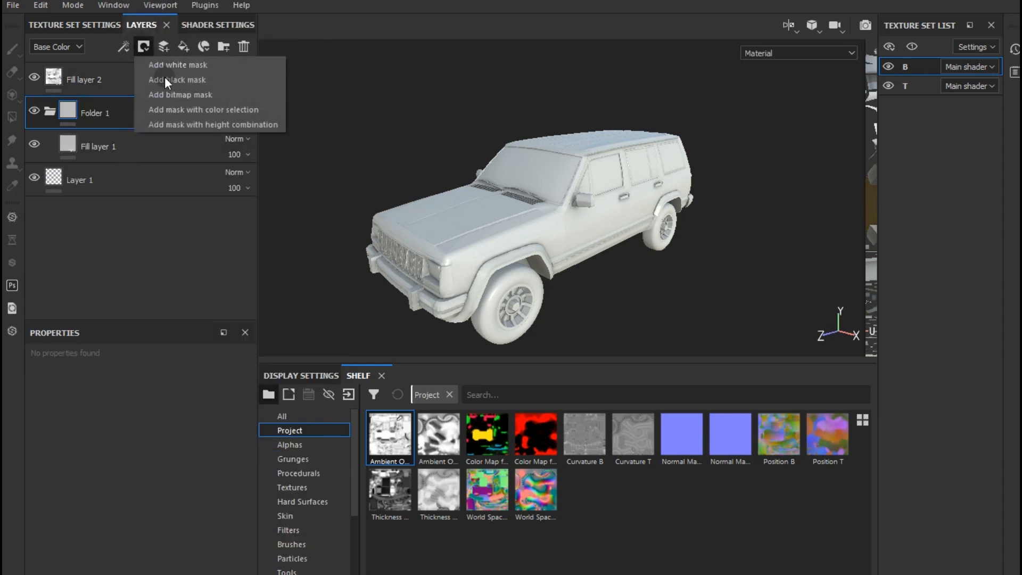
{"action": "left_click", "coordinate": [171, 109]}
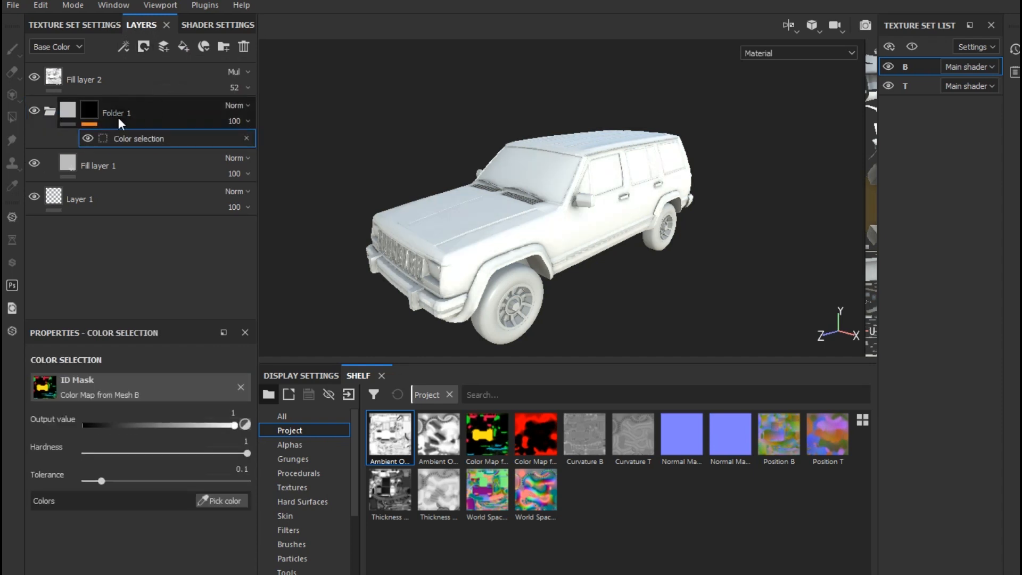
Step: Rename the folder containing Fill layer 1 as Body
{"action": "left_click", "coordinate": [118, 117]}
{"action": "double_click", "coordinate": [118, 114]}
{"action": "type", "text": "Bo"}
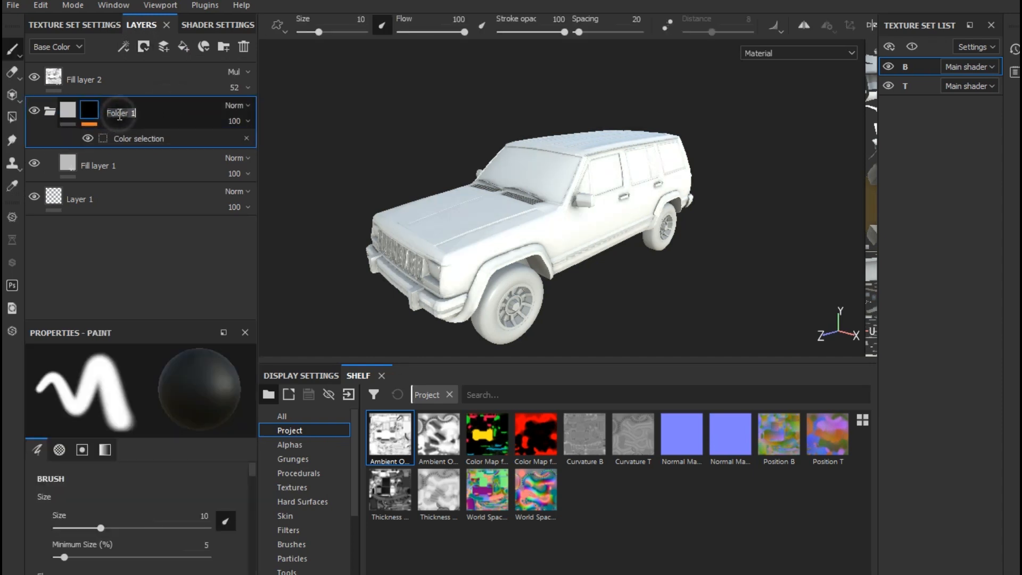
{"action": "type", "text": "d"}
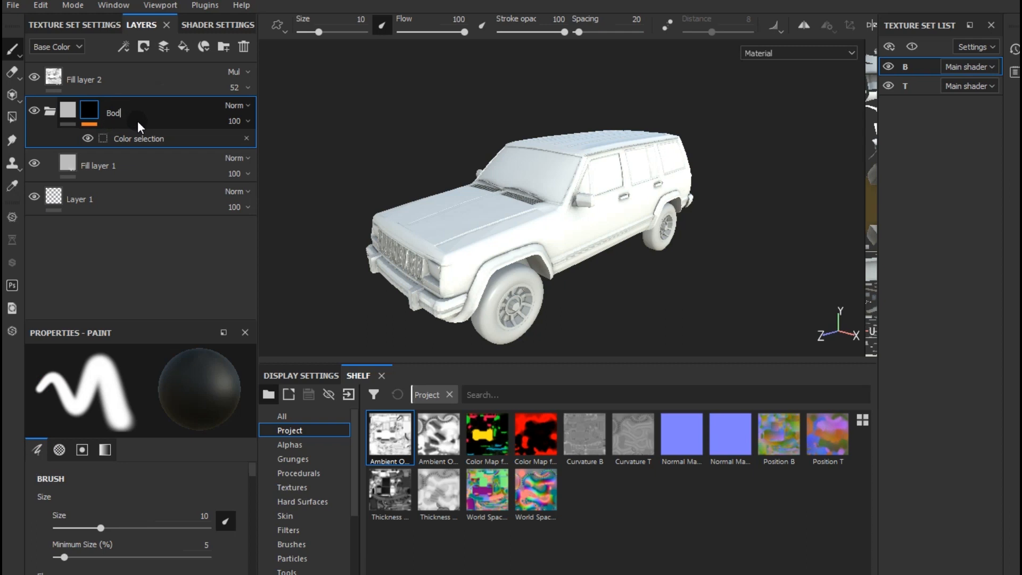
{"action": "type", "text": "y"}
{"action": "key", "text": "Return"}
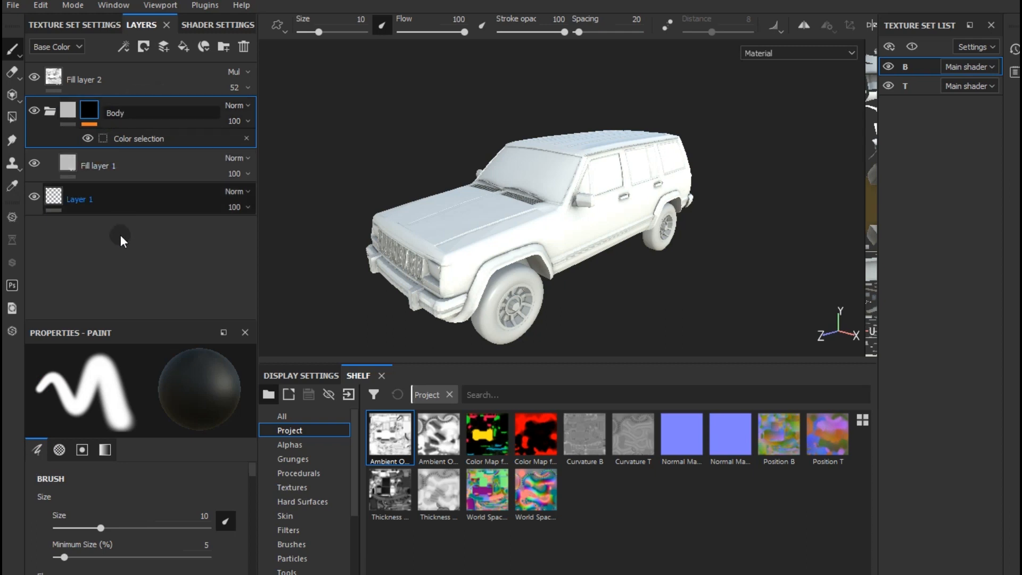
Step: Pick the car body's black ID color (R 0, G 0, B 0) for the Body folder's color selection mask
{"action": "left_click", "coordinate": [120, 137]}
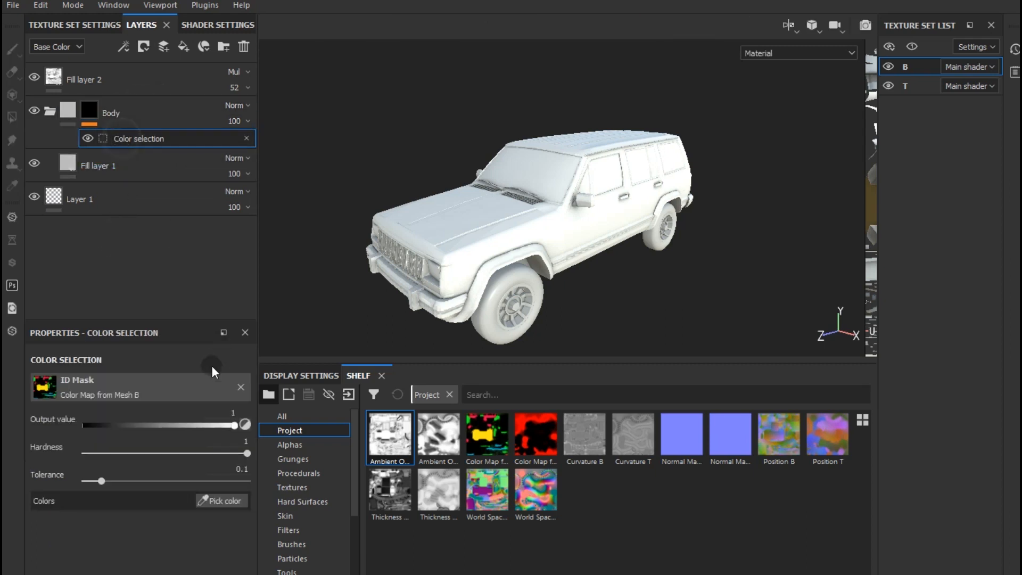
{"action": "left_click", "coordinate": [223, 498]}
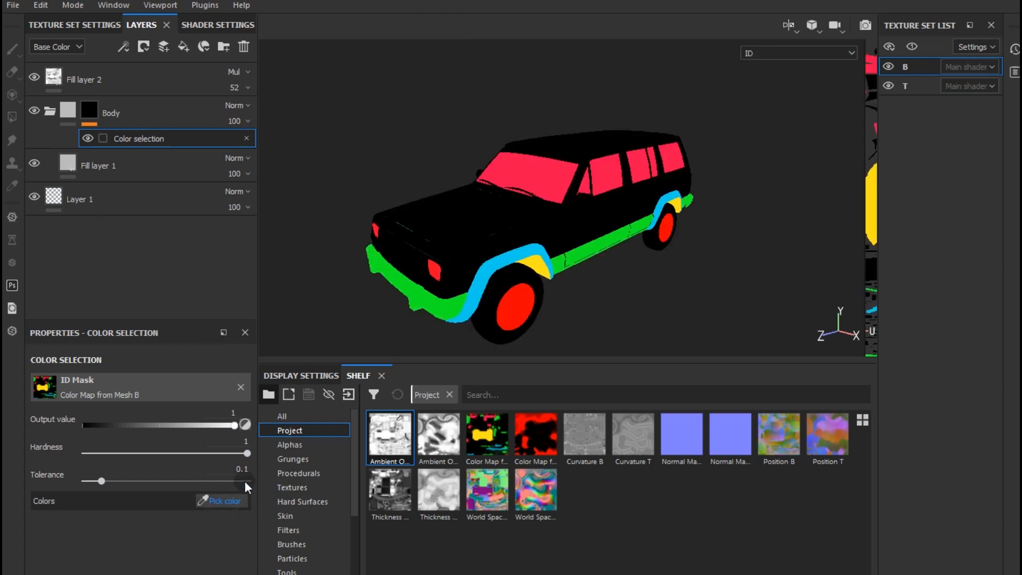
{"action": "left_click", "coordinate": [489, 230]}
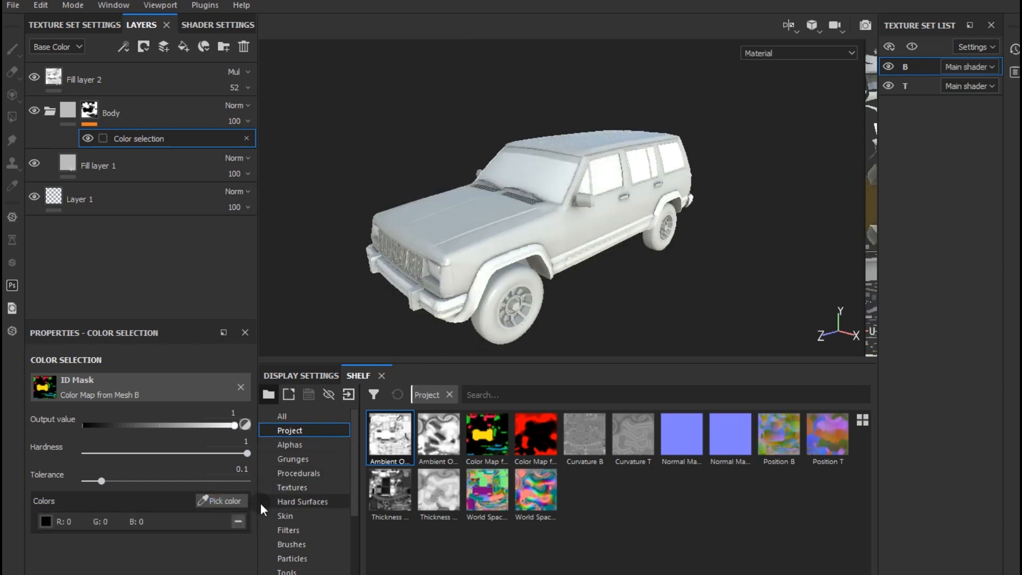
{"action": "left_click", "coordinate": [234, 500]}
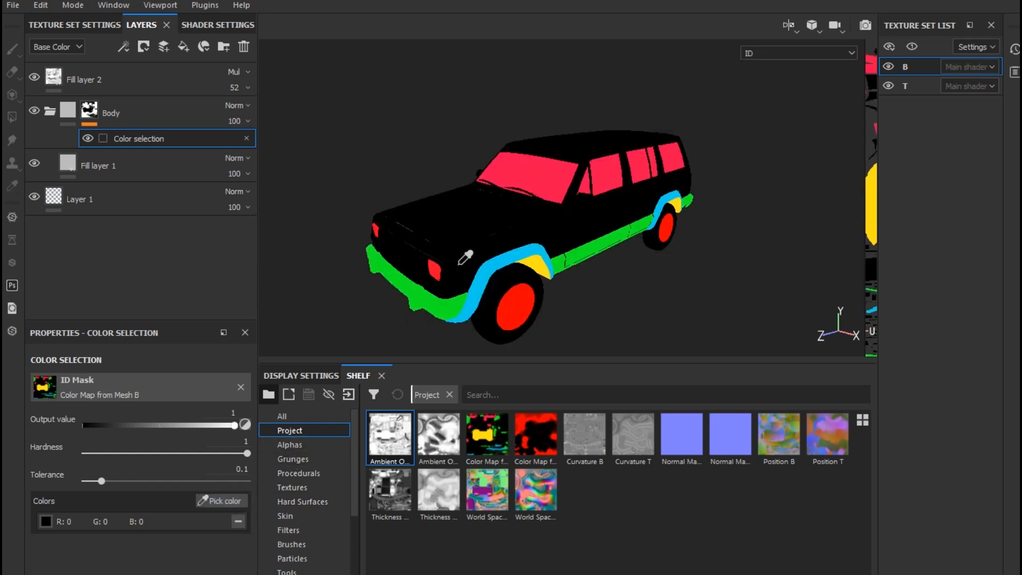
{"action": "left_click", "coordinate": [490, 238]}
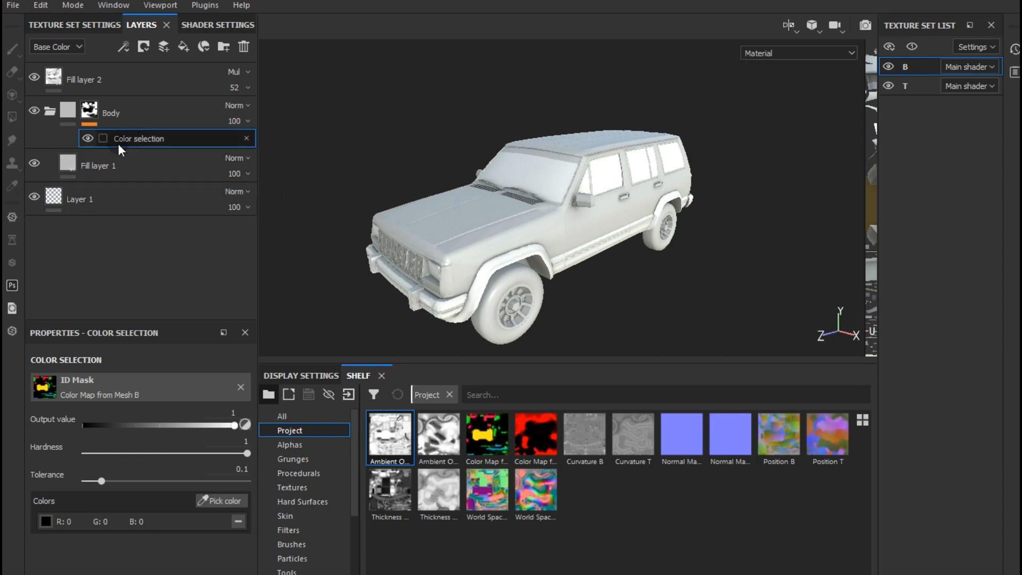
Step: Apply the Steel Rust and Wear material to Fill layer 1 in the Body folder
{"action": "left_click", "coordinate": [110, 159]}
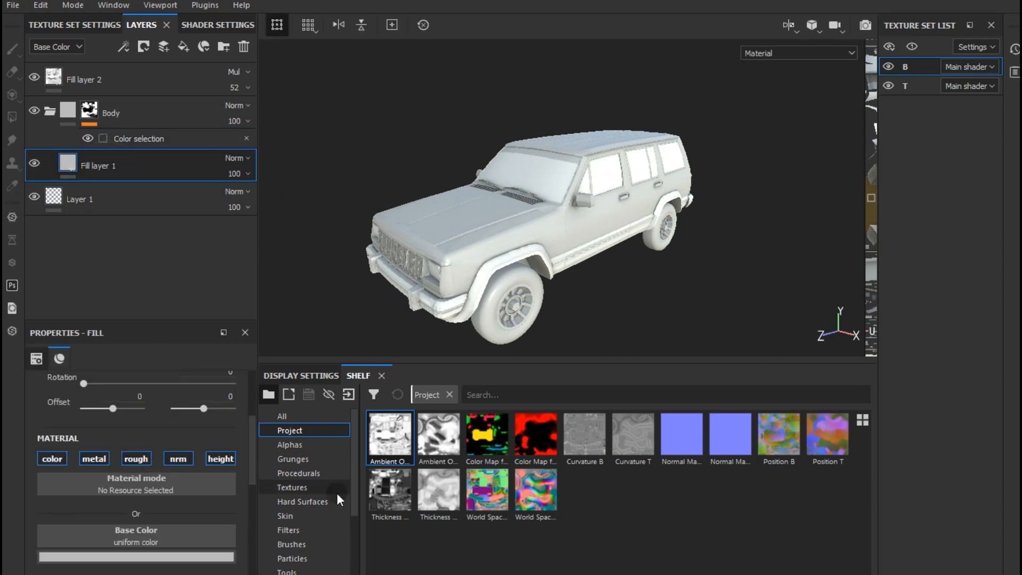
{"action": "scroll", "coordinate": [330, 506], "scroll_direction": "down", "scroll_amount": 3}
{"action": "left_click", "coordinate": [304, 502]}
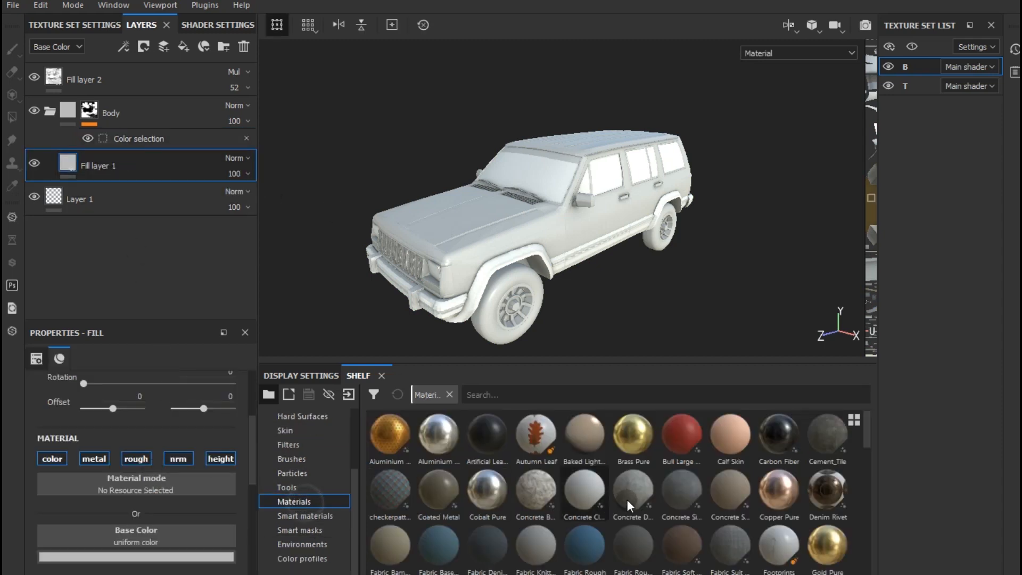
{"action": "scroll", "coordinate": [628, 499], "scroll_direction": "down", "scroll_amount": 10}
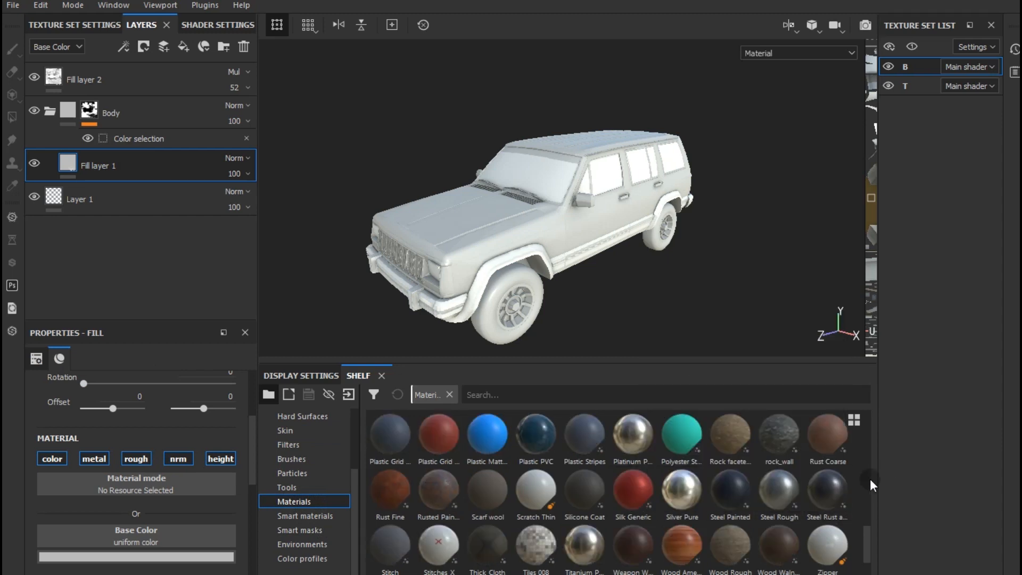
{"action": "left_click", "coordinate": [844, 486]}
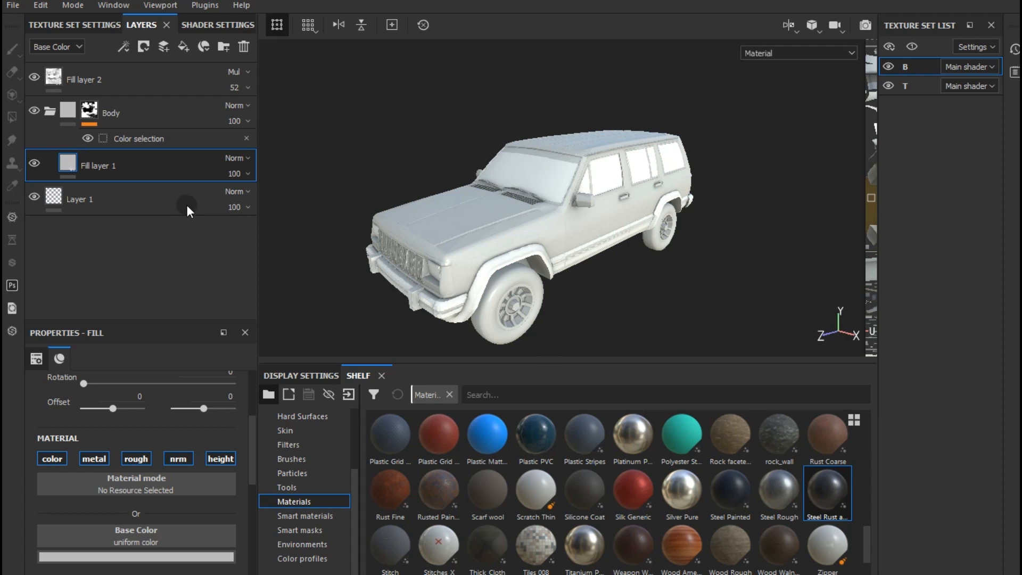
{"action": "left_click_drag", "start_coordinate": [215, 216], "coordinate": [150, 182]}
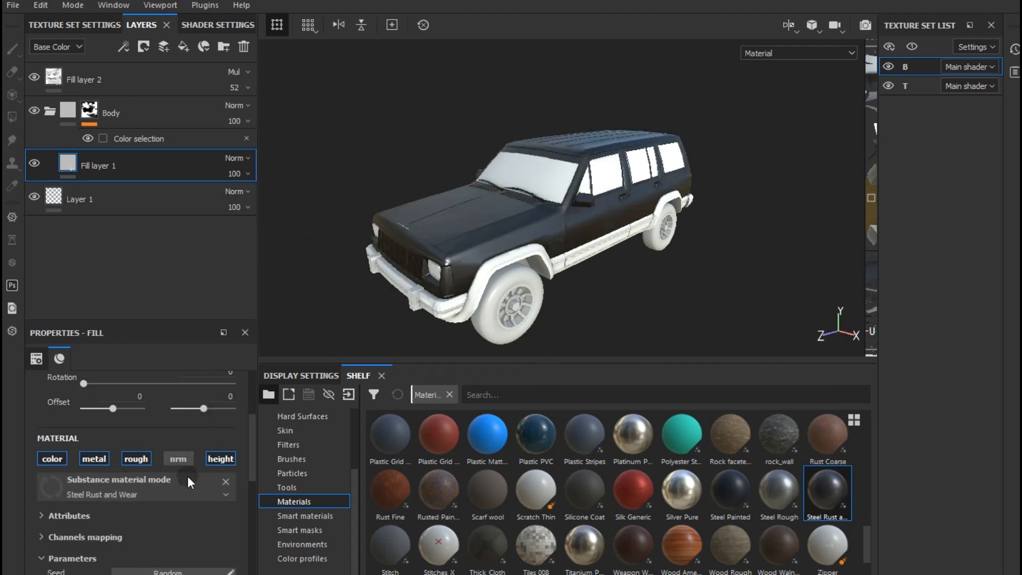
Step: Enable the normal channel and disable the metal channel of Fill layer 1's material
{"action": "left_click", "coordinate": [180, 459]}
{"action": "scroll", "coordinate": [99, 436], "scroll_direction": "down", "scroll_amount": 1}
{"action": "left_click", "coordinate": [96, 416]}
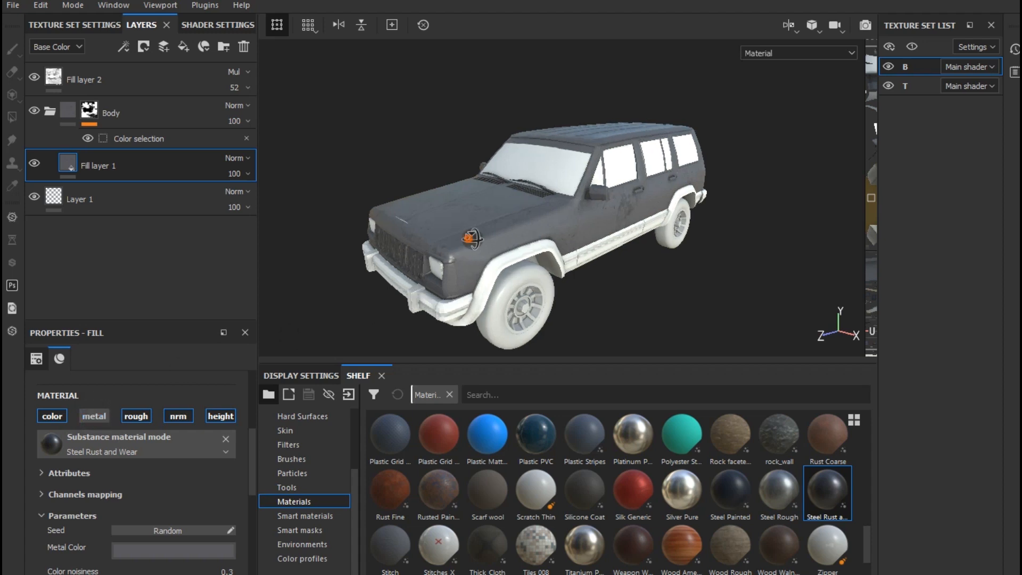
{"action": "left_click_drag", "start_coordinate": [468, 238], "coordinate": [494, 235], "text": "alt"}
Step: Switch Fill layer 1 to tri-planar projection and set its UV scale to 4
{"action": "scroll", "coordinate": [151, 481], "scroll_direction": "up", "scroll_amount": 4}
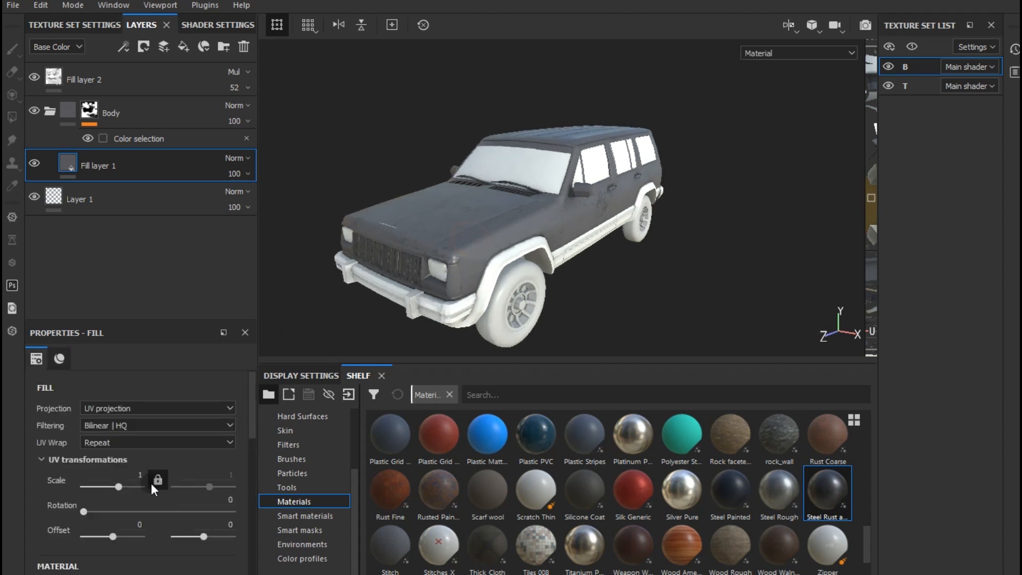
{"action": "left_click", "coordinate": [114, 406]}
{"action": "left_click", "coordinate": [108, 422]}
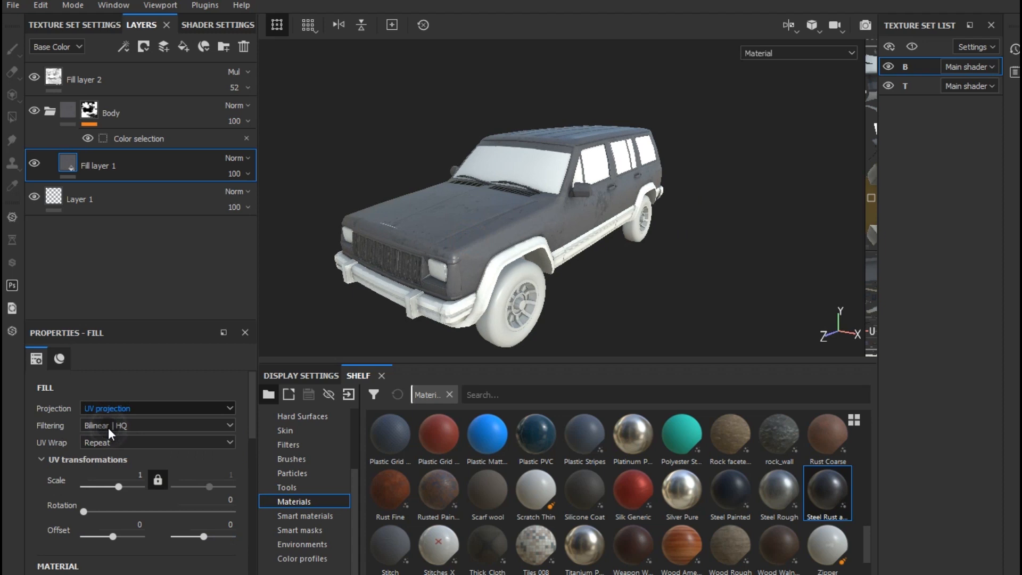
{"action": "left_click", "coordinate": [277, 25]}
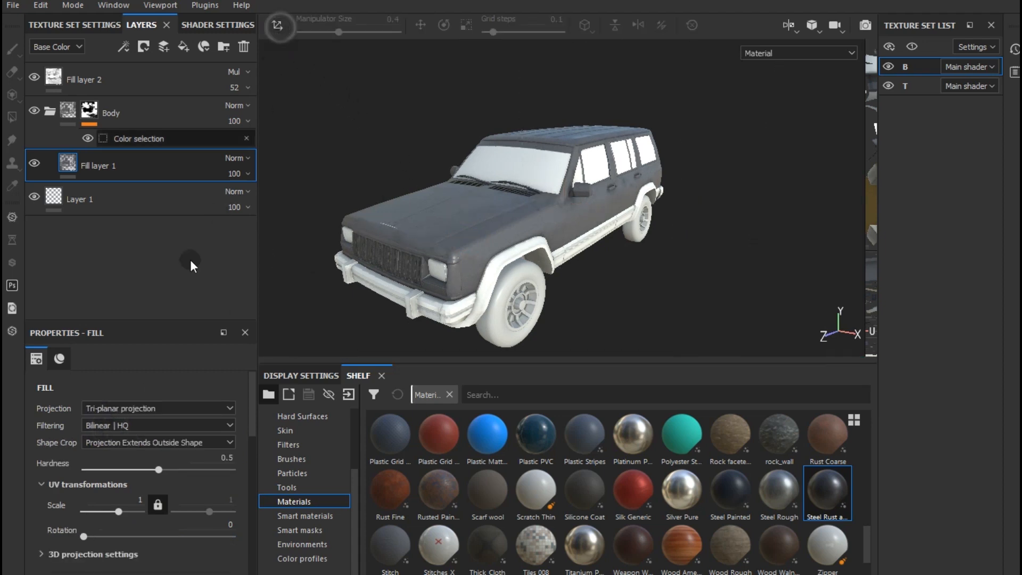
{"action": "left_click", "coordinate": [130, 500]}
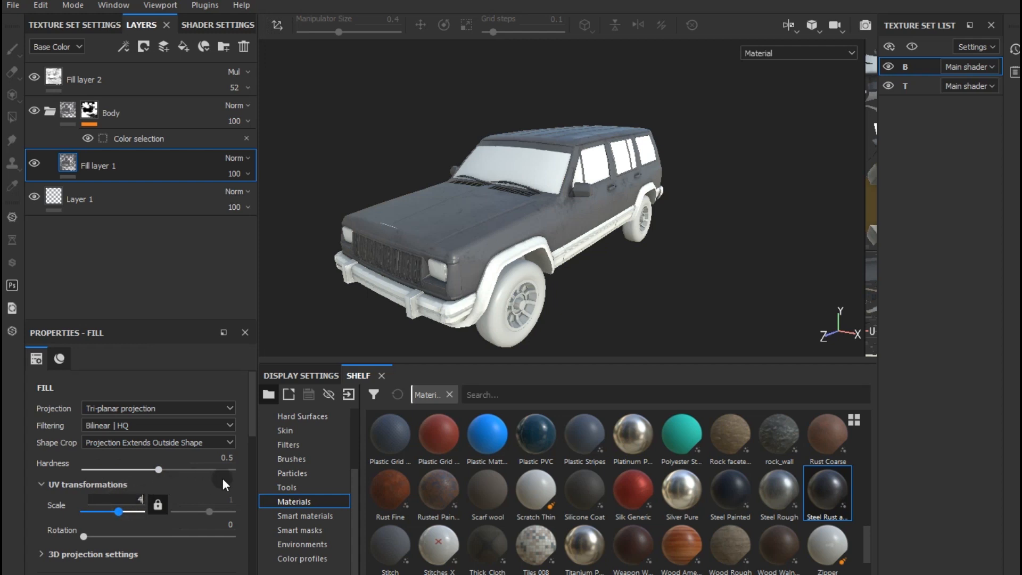
Step: Change the steel material's Metal Color to a neutral gray with R, G and B at 0.389
{"action": "scroll", "coordinate": [196, 479], "scroll_direction": "down", "scroll_amount": 5}
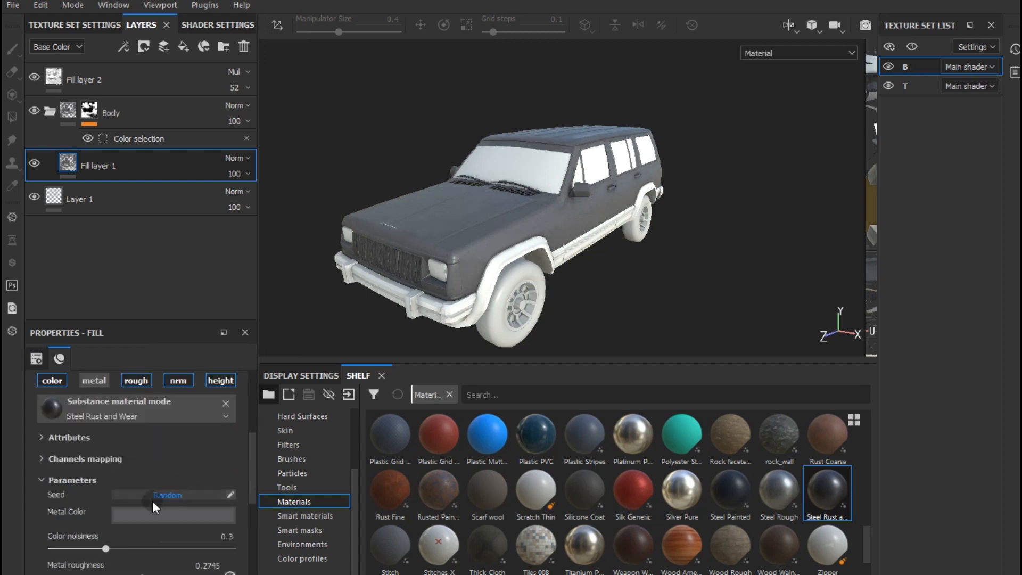
{"action": "left_click", "coordinate": [141, 510]}
{"action": "left_click_drag", "start_coordinate": [149, 431], "coordinate": [146, 433]}
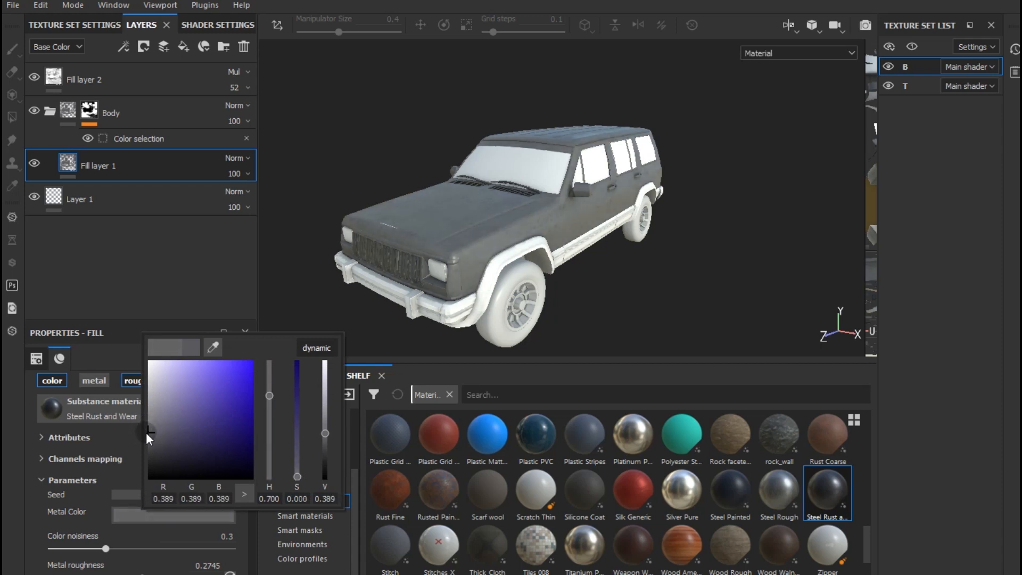
{"action": "left_click", "coordinate": [617, 292]}
{"action": "left_click_drag", "start_coordinate": [587, 279], "coordinate": [539, 281], "text": "alt"}
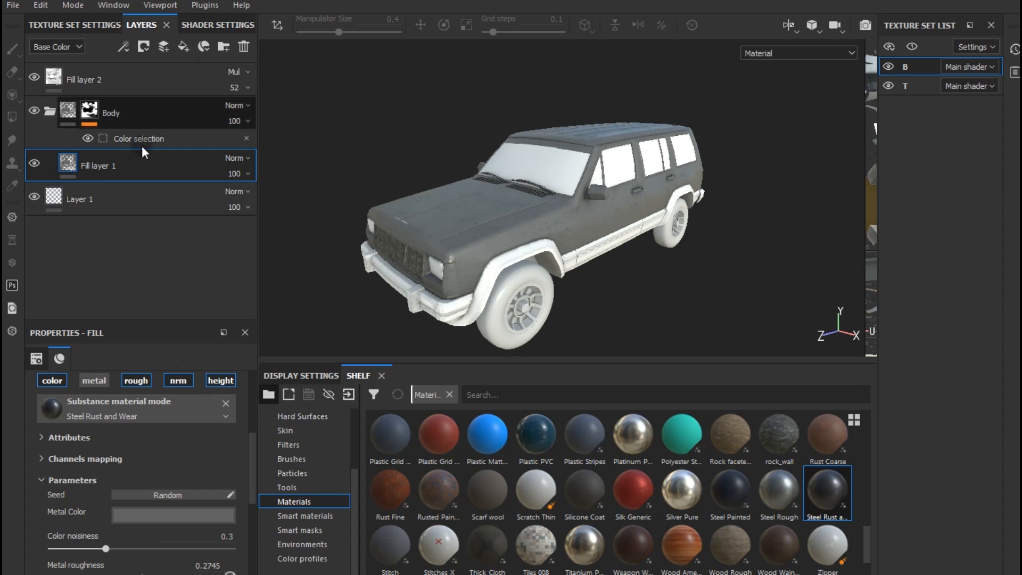
Step: Add a fill layer with the Rust Fine material above Fill layer 1, using tri-planar projection
{"action": "left_click", "coordinate": [180, 49]}
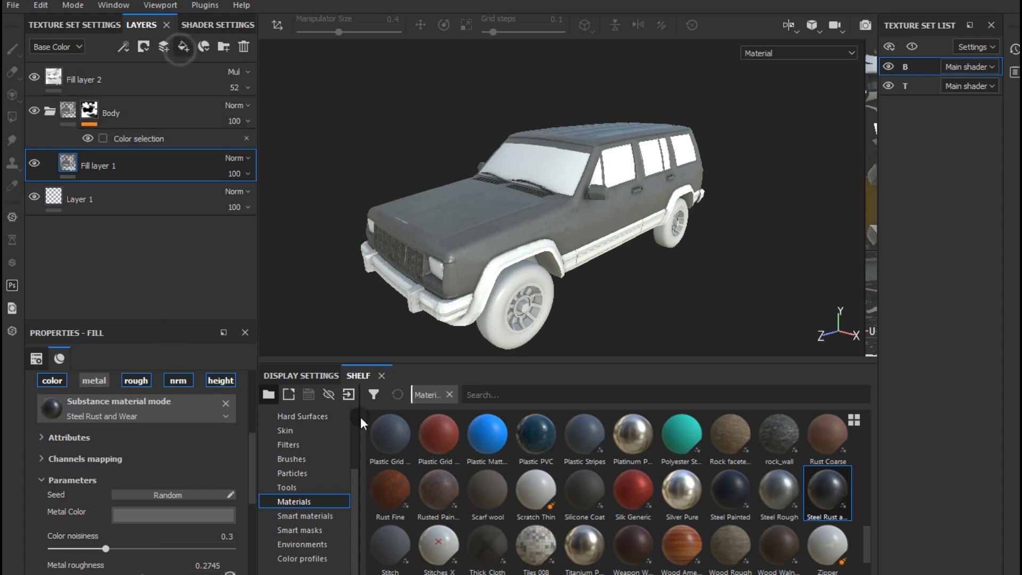
{"action": "left_click", "coordinate": [387, 489]}
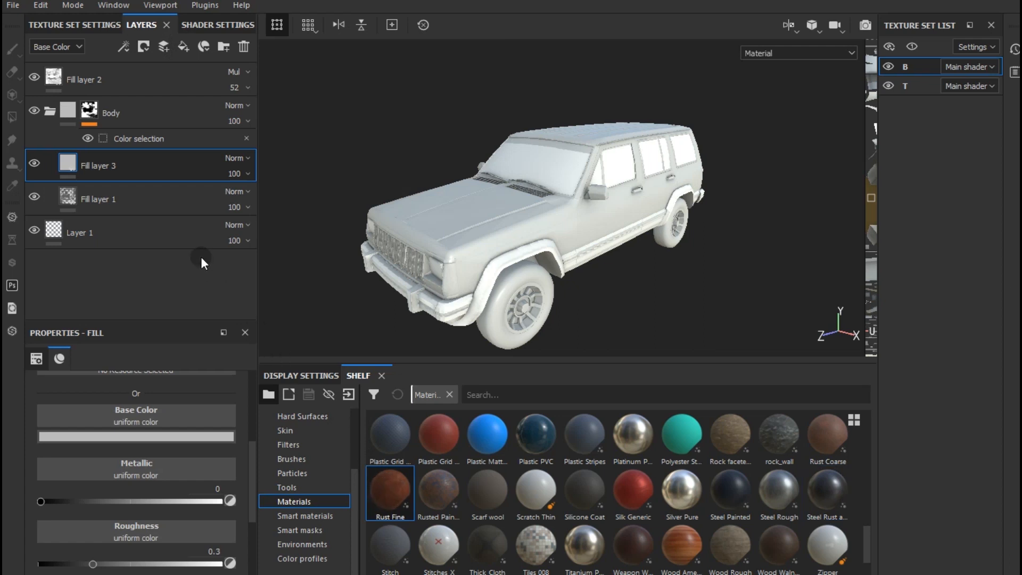
{"action": "scroll", "coordinate": [164, 476], "scroll_direction": "up", "scroll_amount": 4}
{"action": "left_click", "coordinate": [123, 410]}
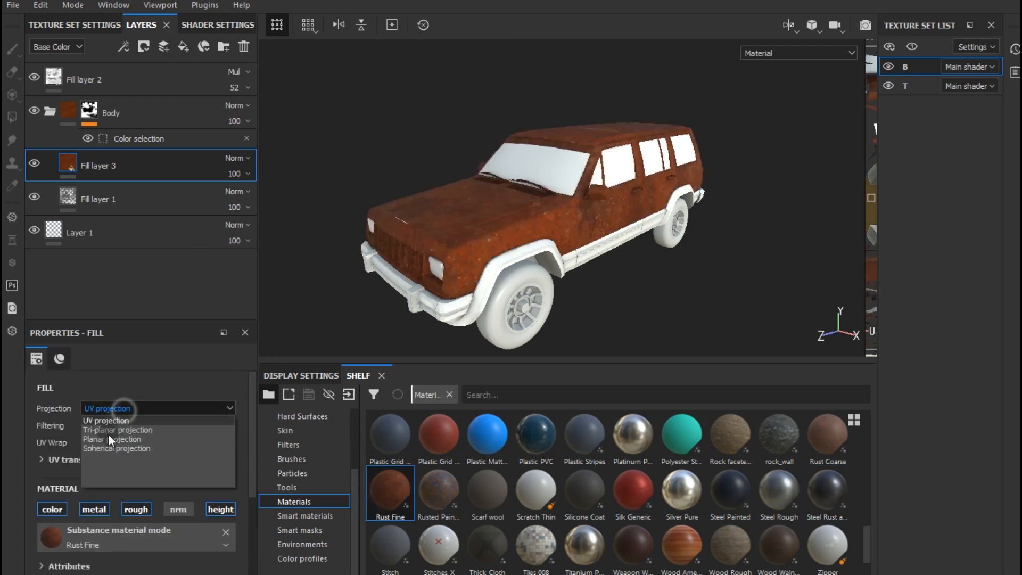
{"action": "left_click", "coordinate": [106, 427]}
Step: Enable the normal channel on the Rust Fine layer and set its UV scale to 4
{"action": "scroll", "coordinate": [129, 503], "scroll_direction": "down", "scroll_amount": 3}
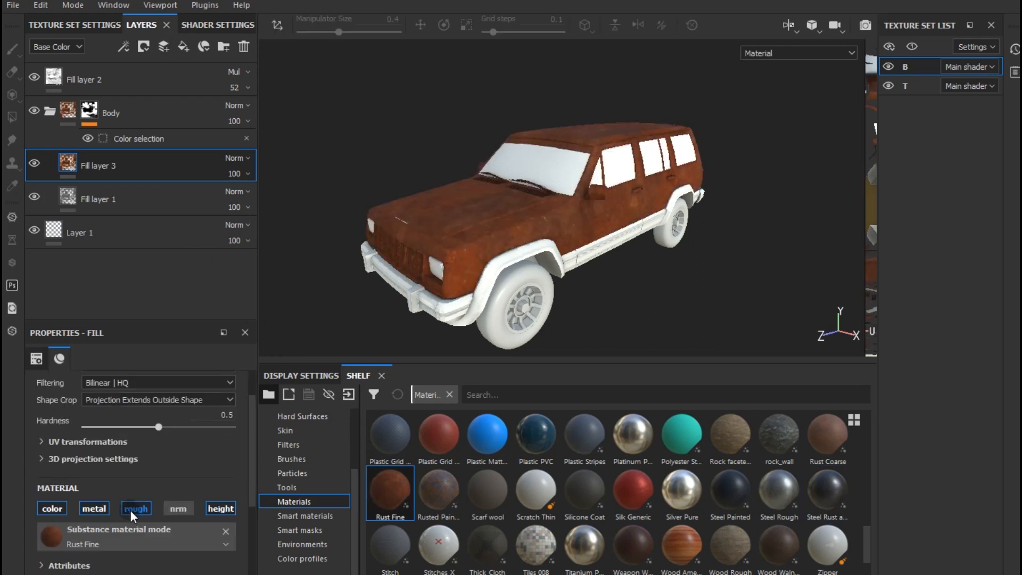
{"action": "left_click", "coordinate": [171, 467]}
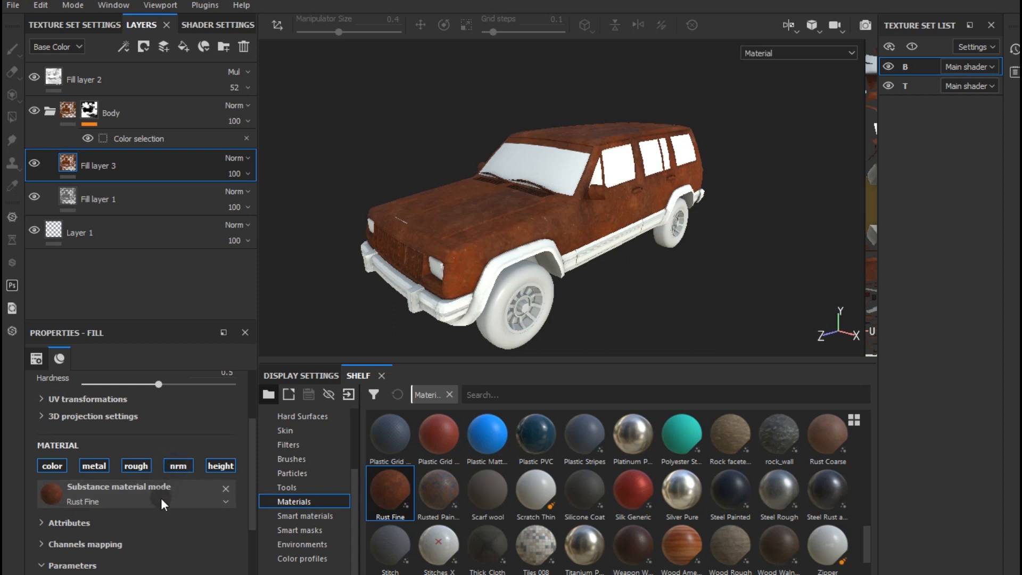
{"action": "scroll", "coordinate": [157, 502], "scroll_direction": "up", "scroll_amount": 3}
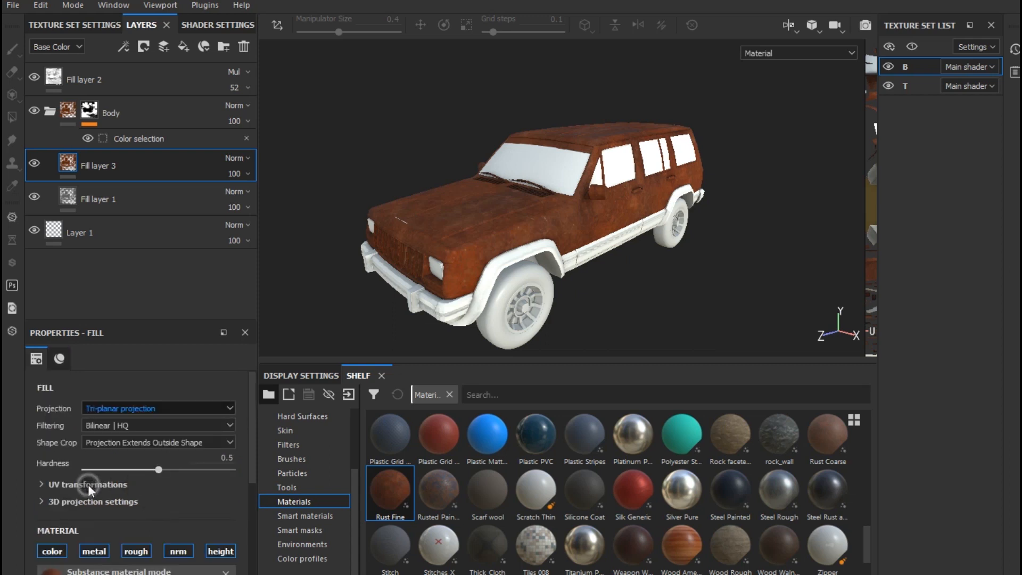
{"action": "left_click", "coordinate": [87, 484]}
{"action": "left_click", "coordinate": [130, 499]}
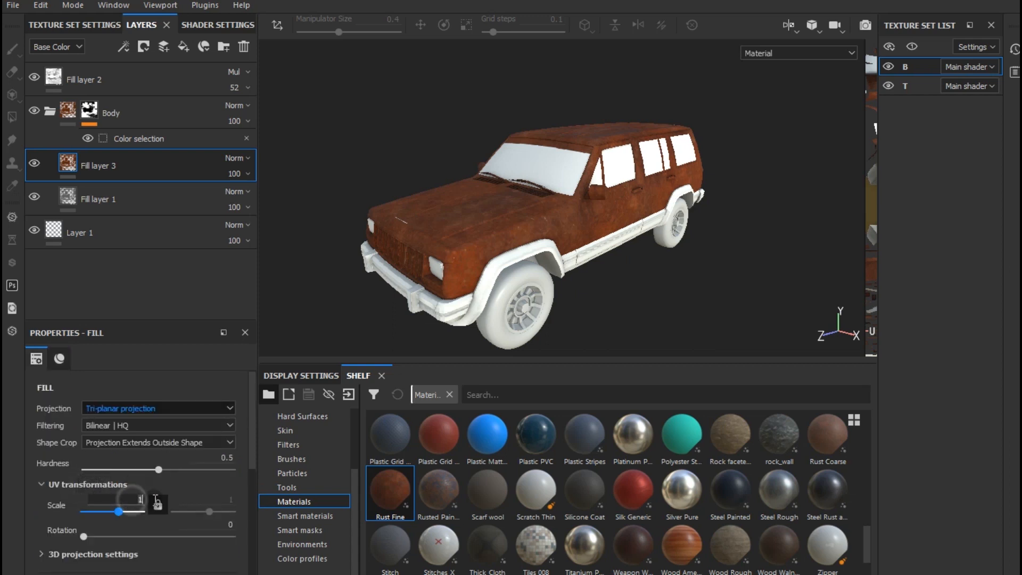
{"action": "type", "text": "4"}
{"action": "left_click", "coordinate": [192, 483]}
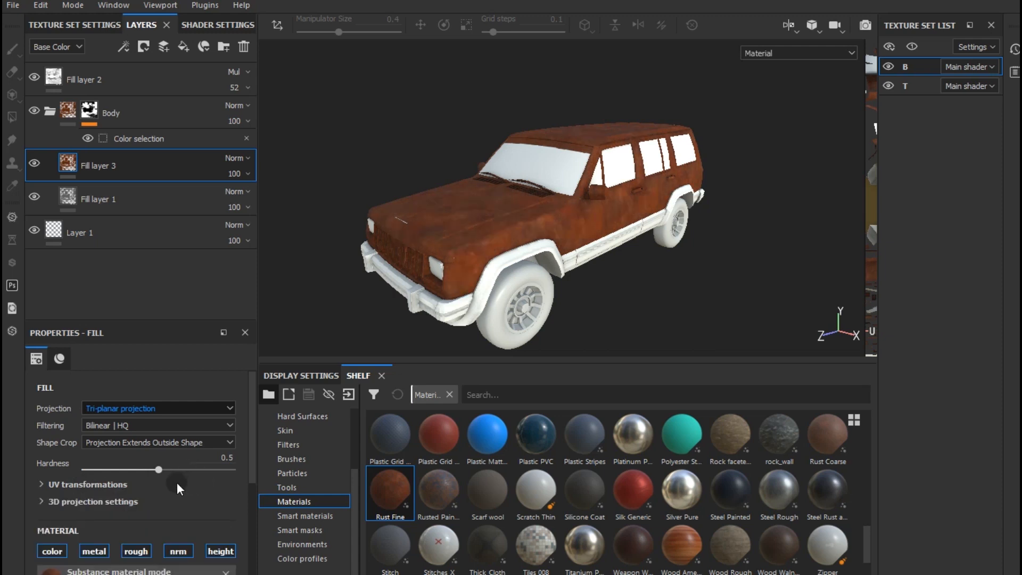
{"action": "left_click", "coordinate": [108, 484]}
{"action": "left_click", "coordinate": [108, 483]}
Step: Apply the Cavity Rust smart mask to the Rust Fine layer, Fill layer 3
{"action": "scroll", "coordinate": [34, 529], "scroll_direction": "down", "scroll_amount": 3}
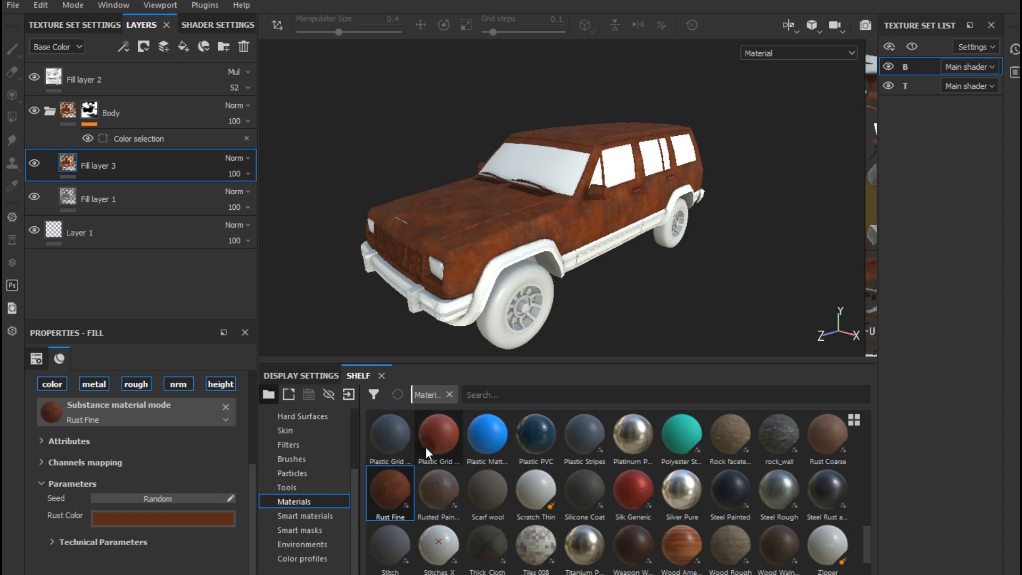
{"action": "left_click", "coordinate": [311, 529]}
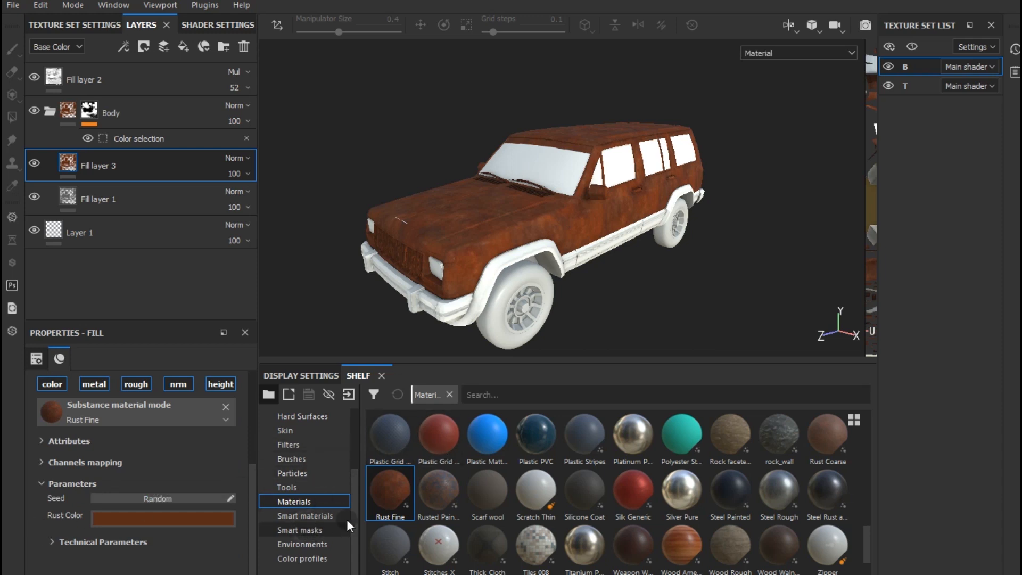
{"action": "mouse_move", "coordinate": [387, 446]}
{"action": "left_mouse_down"}
{"action": "mouse_move", "coordinate": [275, 222]}
{"action": "mouse_move", "coordinate": [194, 177]}
{"action": "left_mouse_up"}
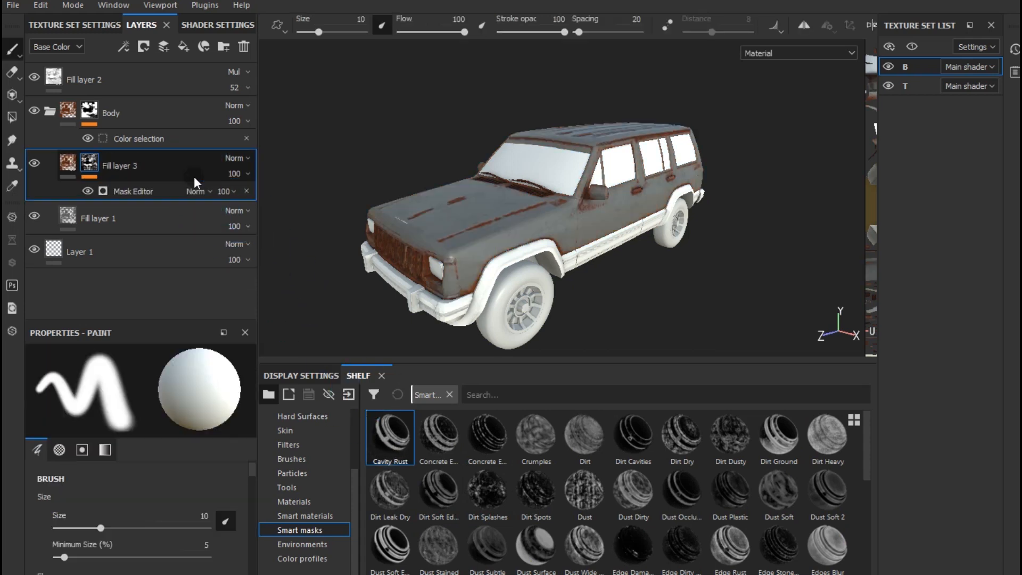
{"action": "right_click_drag", "start_coordinate": [497, 195], "coordinate": [479, 250], "text": "alt"}
{"action": "mouse_move", "coordinate": [493, 226]}
{"action": "left_mouse_down", "text": "alt"}
{"action": "mouse_move", "coordinate": [538, 233]}
{"action": "mouse_move", "coordinate": [504, 229]}
{"action": "left_mouse_up", "text": "alt"}
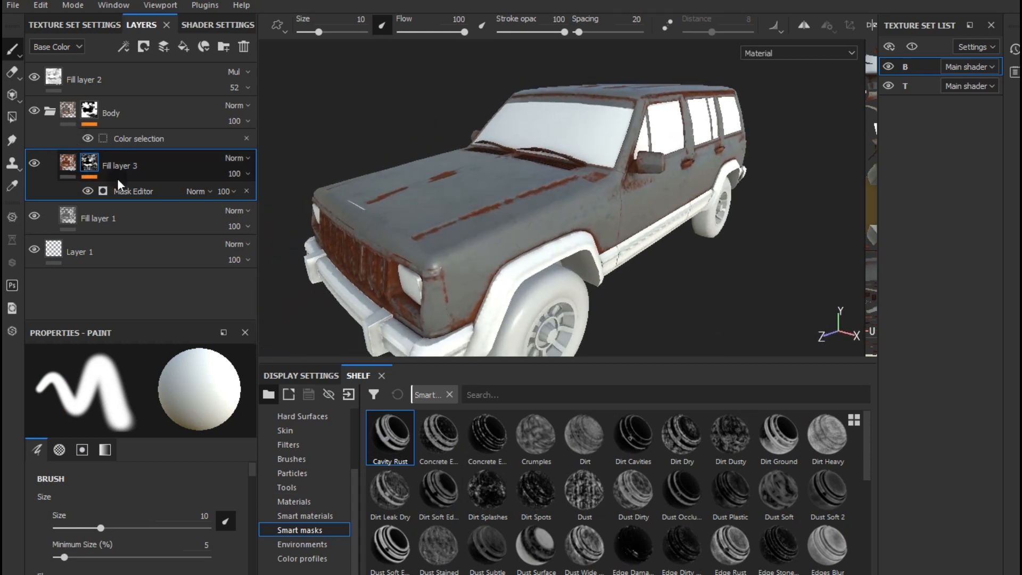
Step: Set Fill layer 3's Rust Color to a duller brown: R 0.335, G 0.222, B 0.173
{"action": "left_click", "coordinate": [68, 160]}
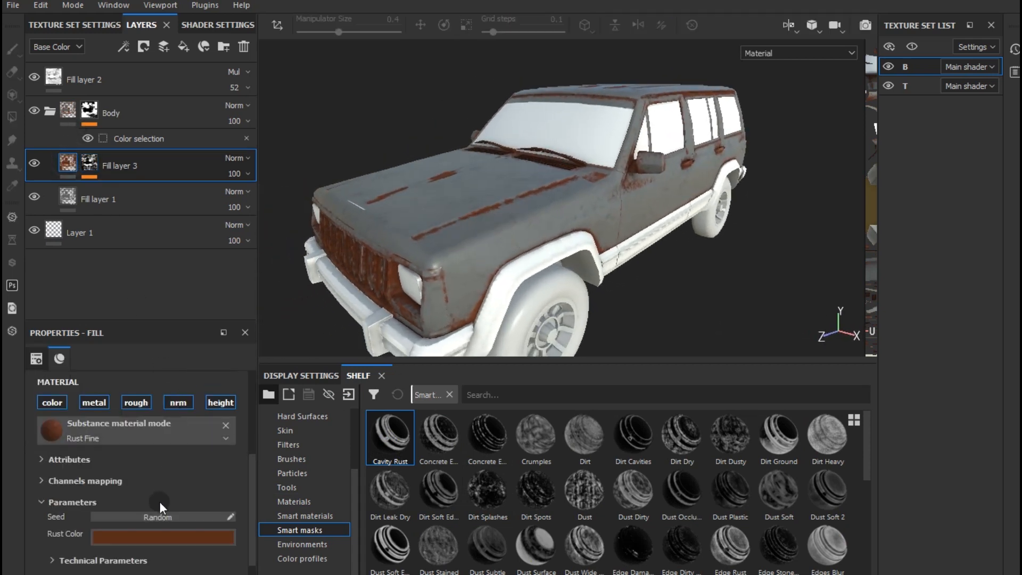
{"action": "left_click", "coordinate": [134, 536]}
{"action": "left_click_drag", "start_coordinate": [199, 468], "coordinate": [192, 464]}
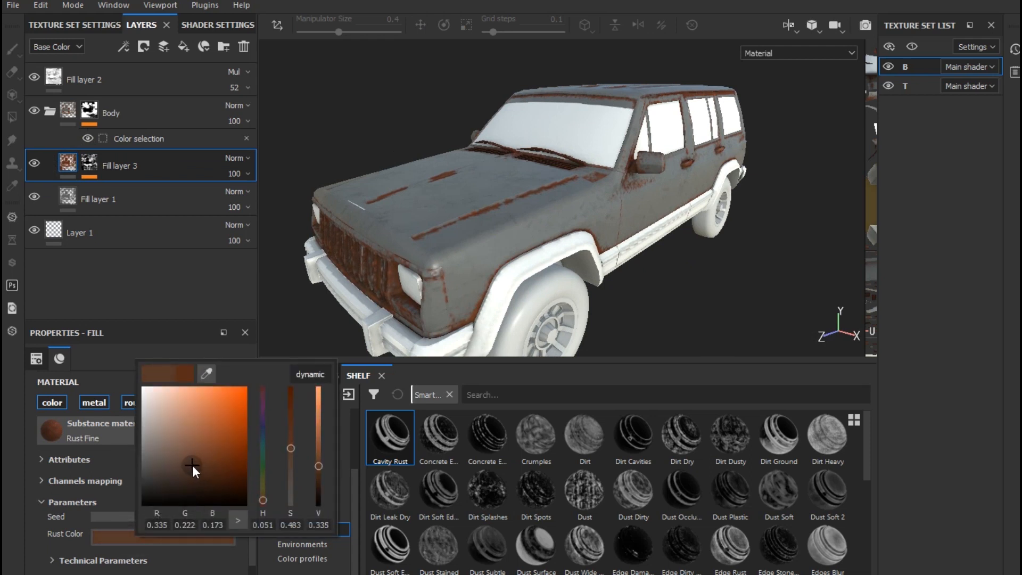
{"action": "left_click", "coordinate": [698, 317]}
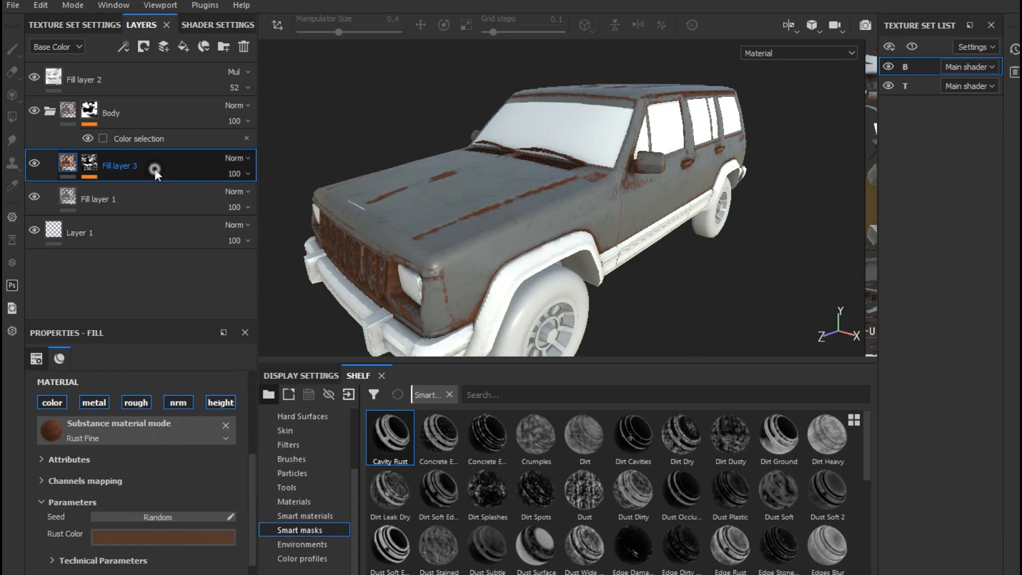
Step: Adjust the Mask Editor of Fill layer 3 to Global Balance 0.71 and Global Contrast 0.51
{"action": "left_click", "coordinate": [87, 174]}
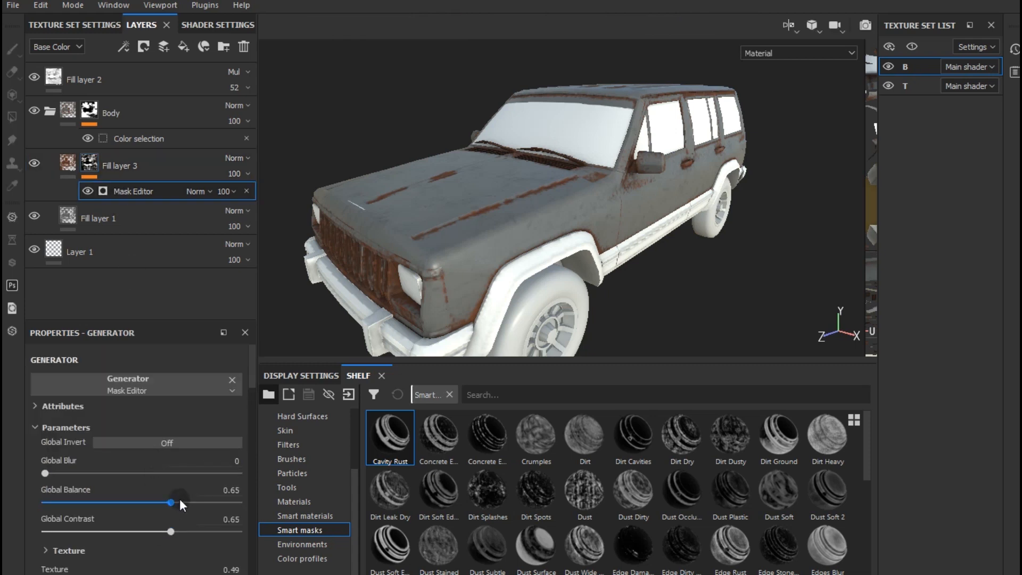
{"action": "left_click_drag", "start_coordinate": [94, 531], "coordinate": [55, 531]}
{"action": "left_click_drag", "start_coordinate": [169, 504], "coordinate": [208, 502]}
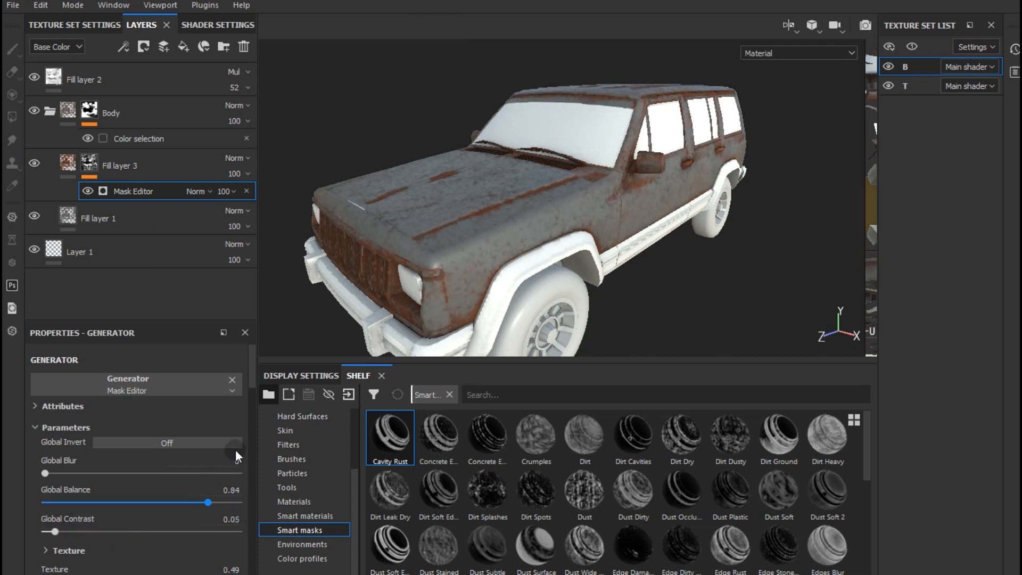
{"action": "left_click_drag", "start_coordinate": [428, 280], "coordinate": [353, 358], "text": "alt"}
{"action": "left_click_drag", "start_coordinate": [399, 248], "coordinate": [468, 250], "text": "alt"}
{"action": "left_click_drag", "start_coordinate": [208, 502], "coordinate": [178, 502]}
{"action": "left_click_drag", "start_coordinate": [55, 531], "coordinate": [64, 531]}
{"action": "mouse_move", "coordinate": [133, 531]}
{"action": "left_mouse_down"}
{"action": "mouse_move", "coordinate": [180, 531]}
{"action": "mouse_move", "coordinate": [142, 532]}
{"action": "left_mouse_up"}
{"action": "left_click_drag", "start_coordinate": [499, 277], "coordinate": [376, 312], "text": "alt"}
{"action": "mouse_move", "coordinate": [570, 303]}
{"action": "middle_mouse_down", "text": "alt"}
{"action": "mouse_move", "coordinate": [511, 293]}
{"action": "mouse_move", "coordinate": [562, 285]}
{"action": "middle_mouse_up", "text": "alt"}
{"action": "scroll", "coordinate": [511, 287], "scroll_direction": "up", "scroll_amount": 1}
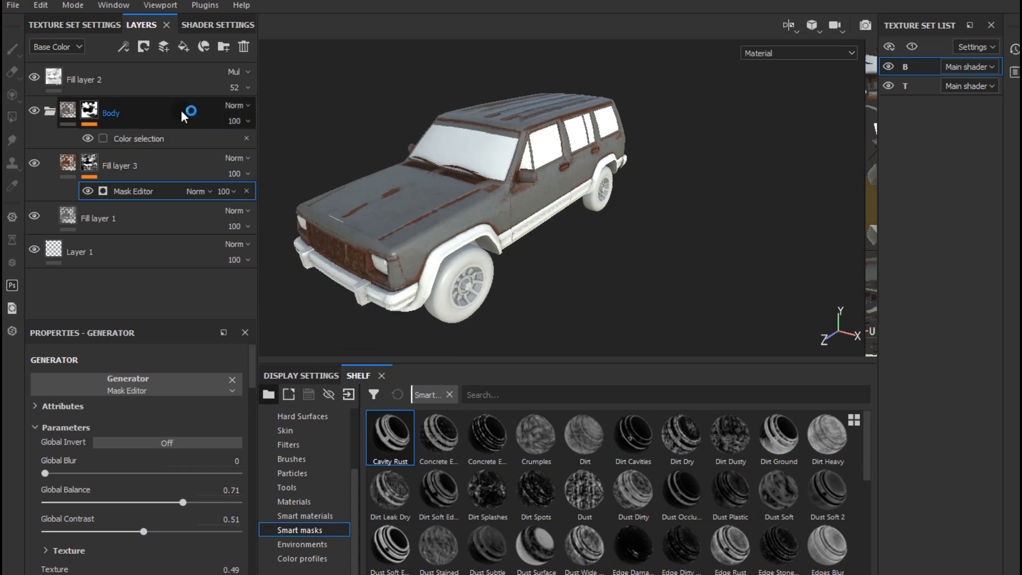
Step: Add the fender flares' blue ID color (R 13, G 204, B 239) to the Body folder's color selection mask
{"action": "left_click", "coordinate": [136, 137]}
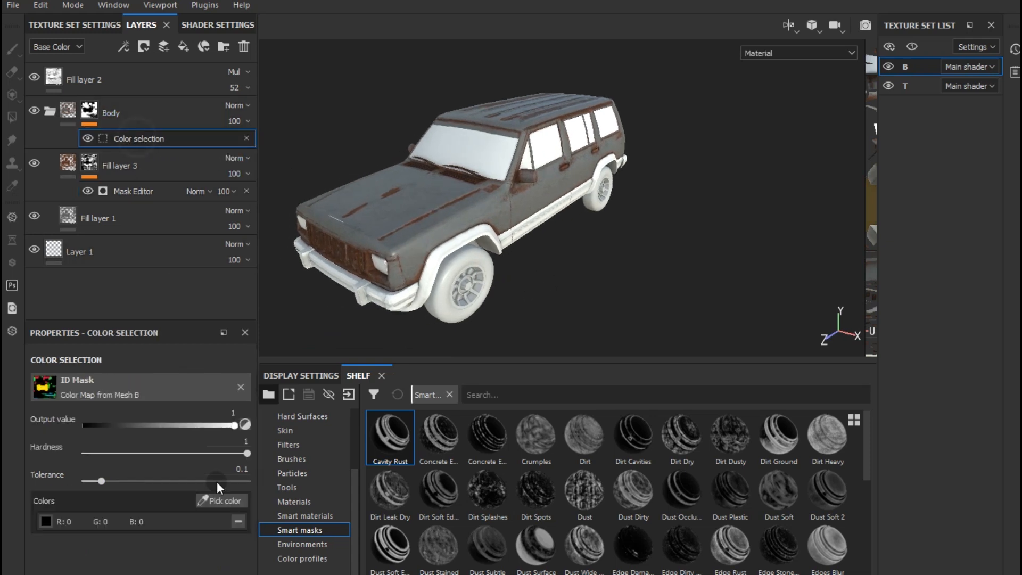
{"action": "left_click", "coordinate": [222, 500]}
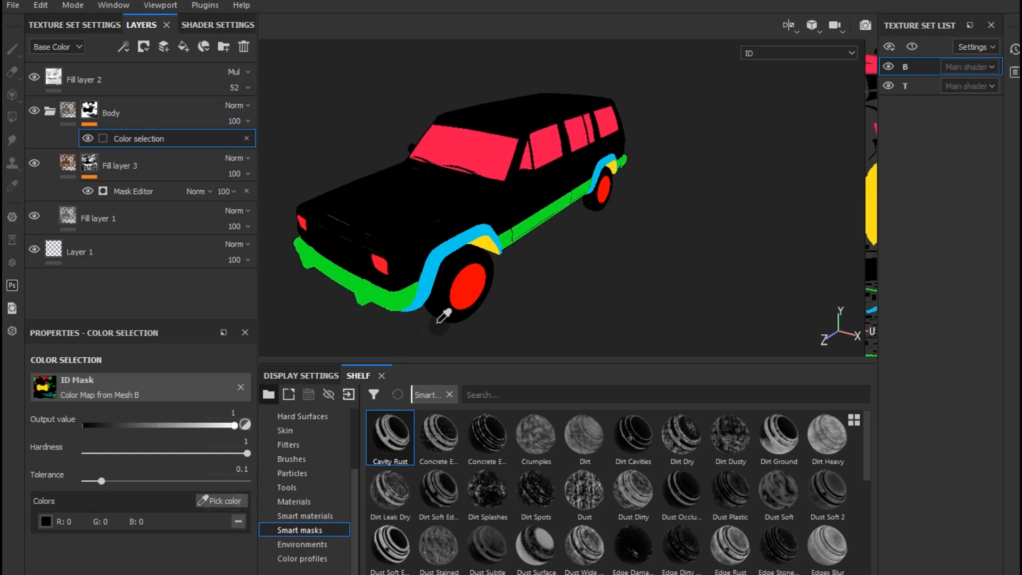
{"action": "left_click", "coordinate": [422, 284]}
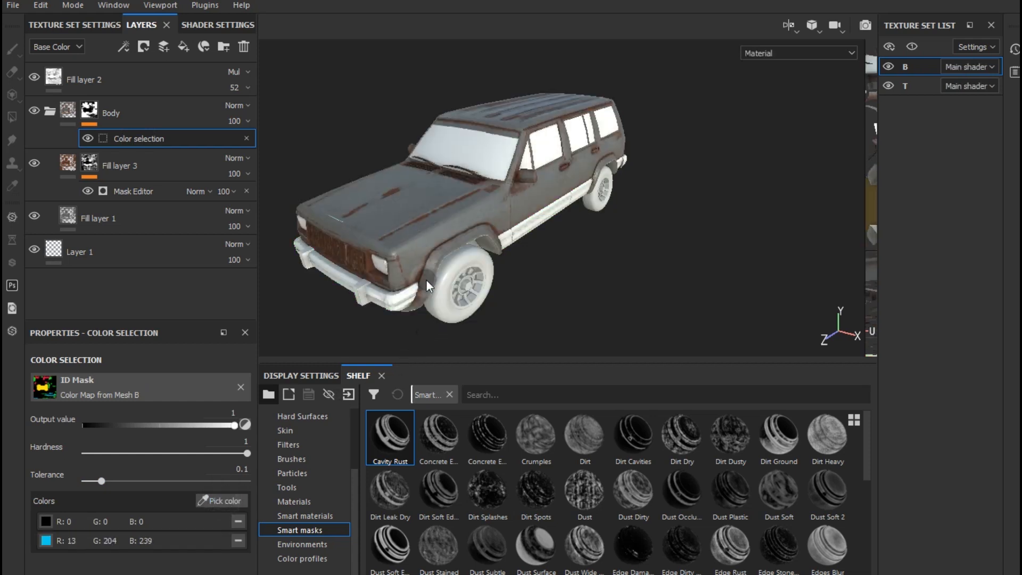
{"action": "mouse_move", "coordinate": [489, 311]}
{"action": "left_mouse_down", "text": "alt"}
{"action": "mouse_move", "coordinate": [470, 301]}
{"action": "mouse_move", "coordinate": [498, 304]}
{"action": "left_mouse_up", "text": "alt"}
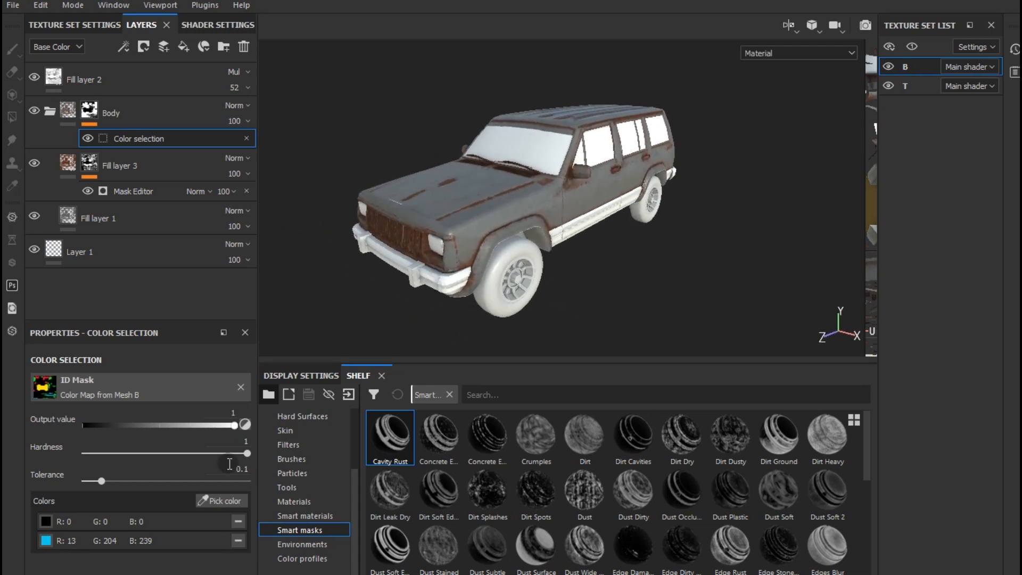
Step: Add the bumpers' green (R 20, G 239, B 35) and the underbody's yellow (R 255, G 225, B 22) to the Body folder's color selection mask
{"action": "left_click", "coordinate": [211, 493]}
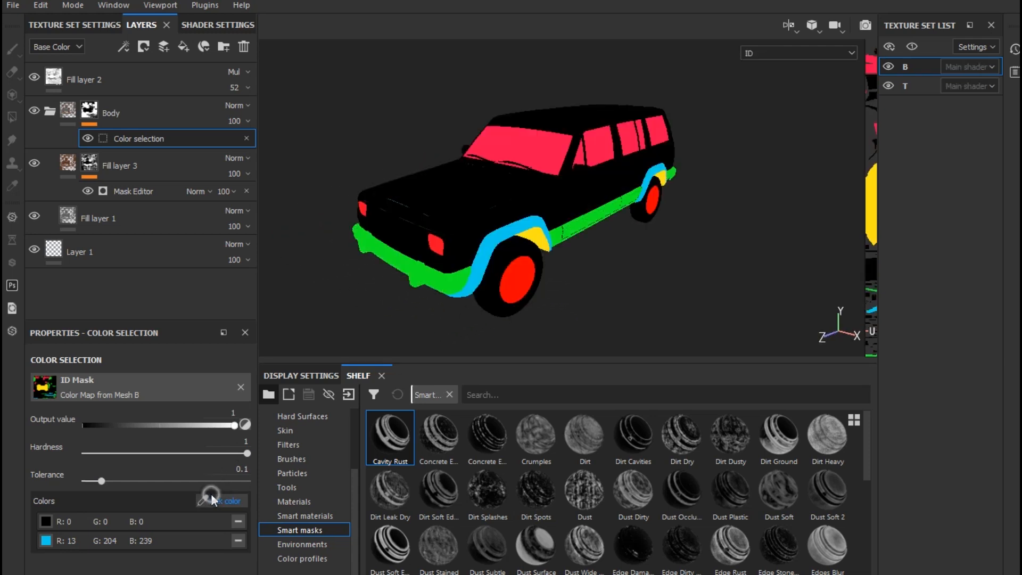
{"action": "left_click", "coordinate": [435, 278]}
{"action": "mouse_move", "coordinate": [573, 266]}
{"action": "left_mouse_down", "text": "alt"}
{"action": "mouse_move", "coordinate": [511, 164]}
{"action": "mouse_move", "coordinate": [485, 159]}
{"action": "mouse_move", "coordinate": [513, 194]}
{"action": "mouse_move", "coordinate": [527, 187]}
{"action": "mouse_move", "coordinate": [596, 304]}
{"action": "mouse_move", "coordinate": [590, 256]}
{"action": "left_mouse_up", "text": "alt"}
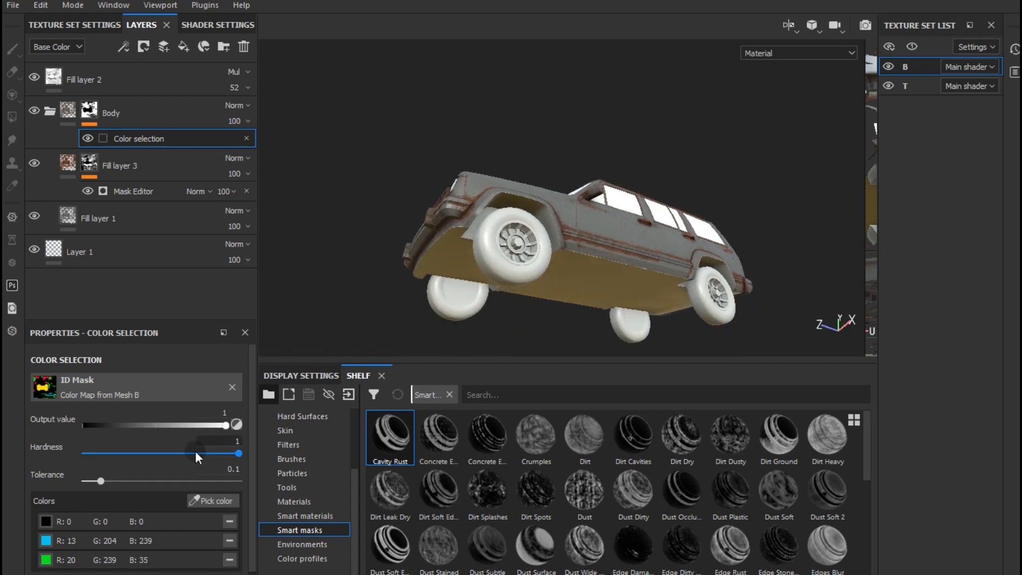
{"action": "left_click", "coordinate": [192, 500]}
{"action": "left_click", "coordinate": [641, 310]}
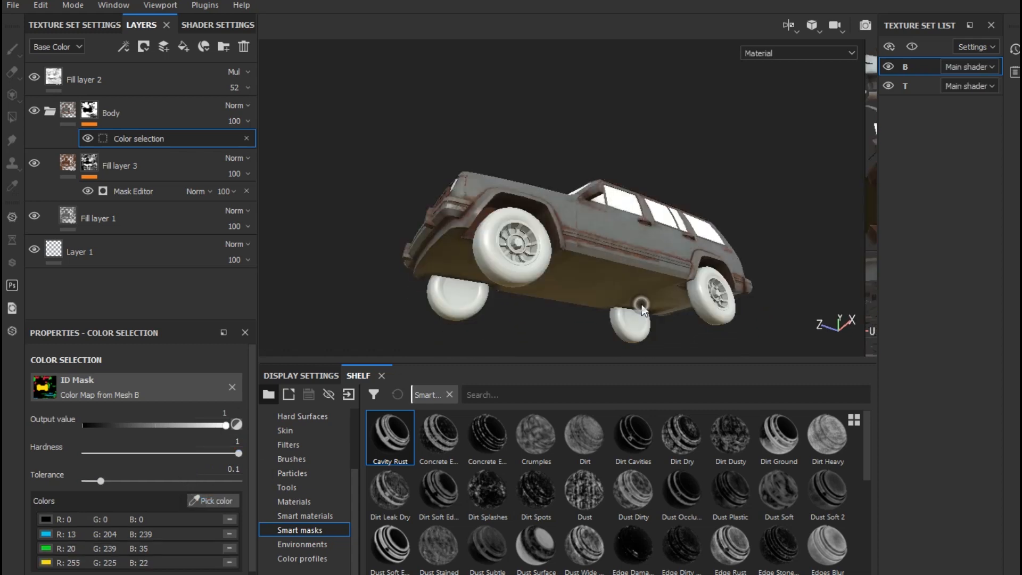
{"action": "left_click_drag", "start_coordinate": [631, 272], "coordinate": [550, 303], "text": "alt"}
{"action": "middle_click_drag", "start_coordinate": [550, 303], "coordinate": [586, 293], "text": "alt"}
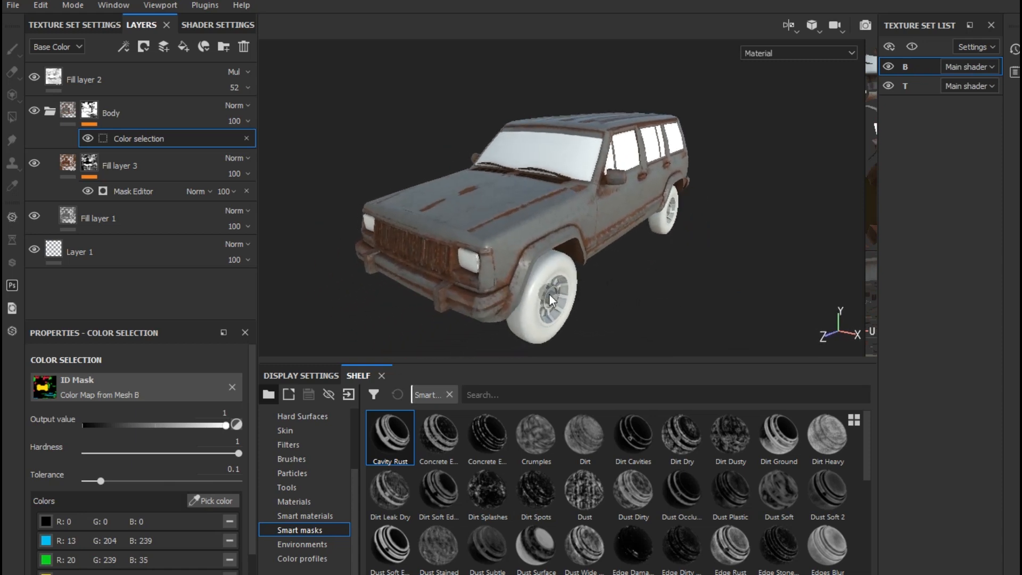
{"action": "scroll", "coordinate": [550, 295], "scroll_direction": "up", "scroll_amount": 2}
Step: Duplicate Fill layer 3 and replace the copy's mask with the Dust Occlusion smart mask
{"action": "left_click", "coordinate": [132, 165]}
{"action": "right_click", "coordinate": [132, 163]}
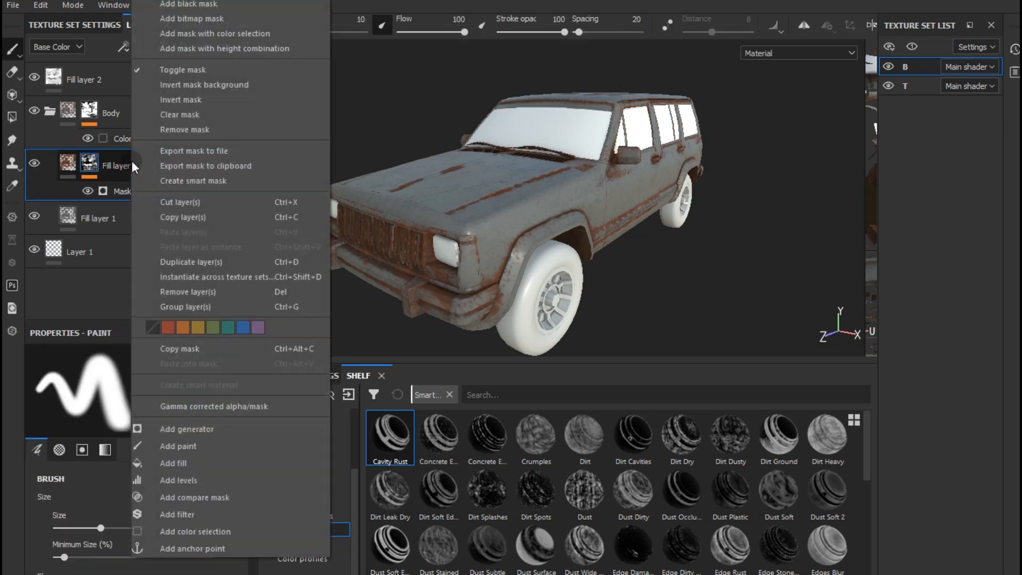
{"action": "left_click", "coordinate": [183, 255]}
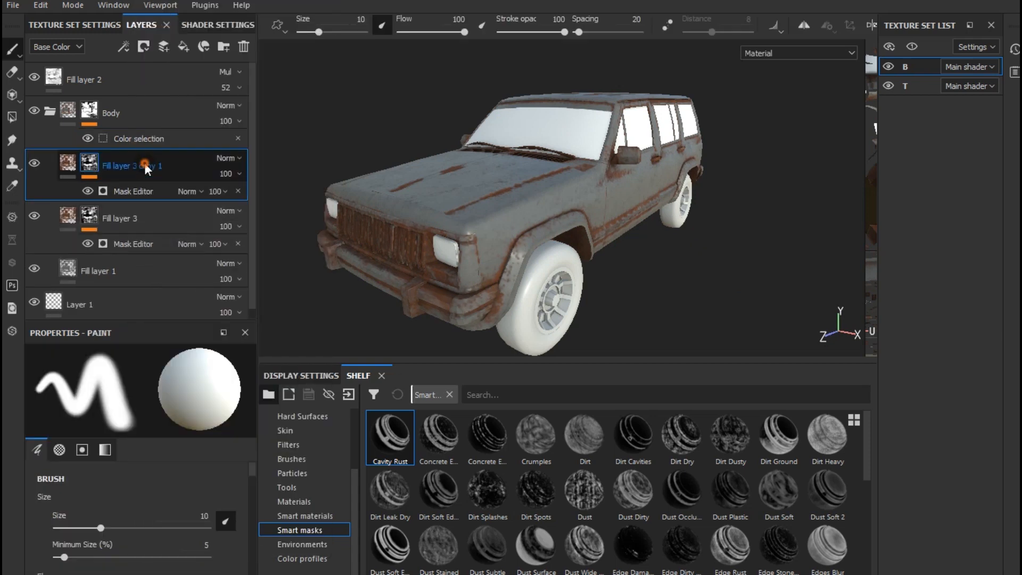
{"action": "right_click", "coordinate": [145, 161]}
{"action": "left_click", "coordinate": [191, 115]}
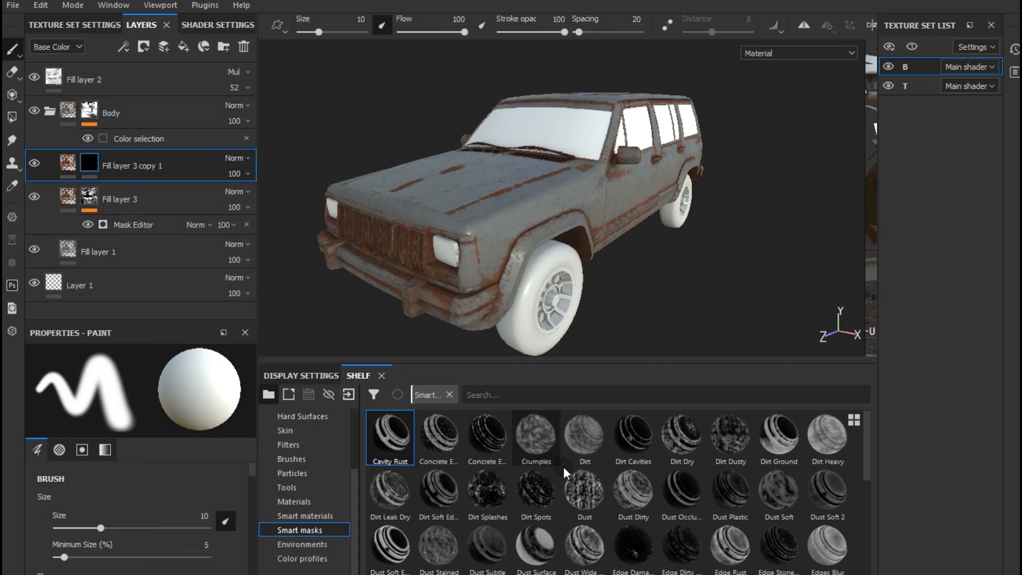
{"action": "mouse_move", "coordinate": [694, 507]}
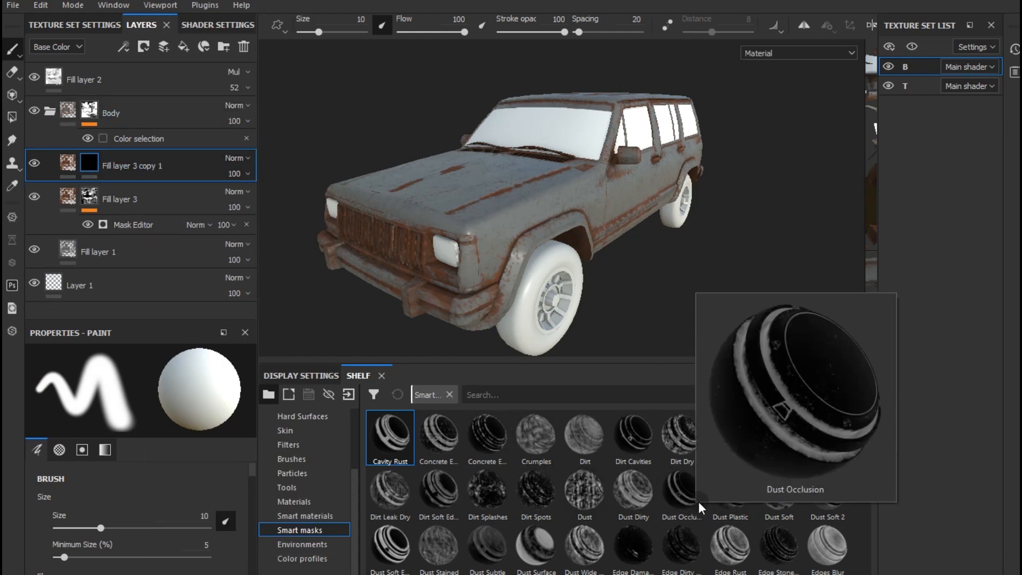
{"action": "left_click_drag", "start_coordinate": [681, 502], "coordinate": [171, 166]}
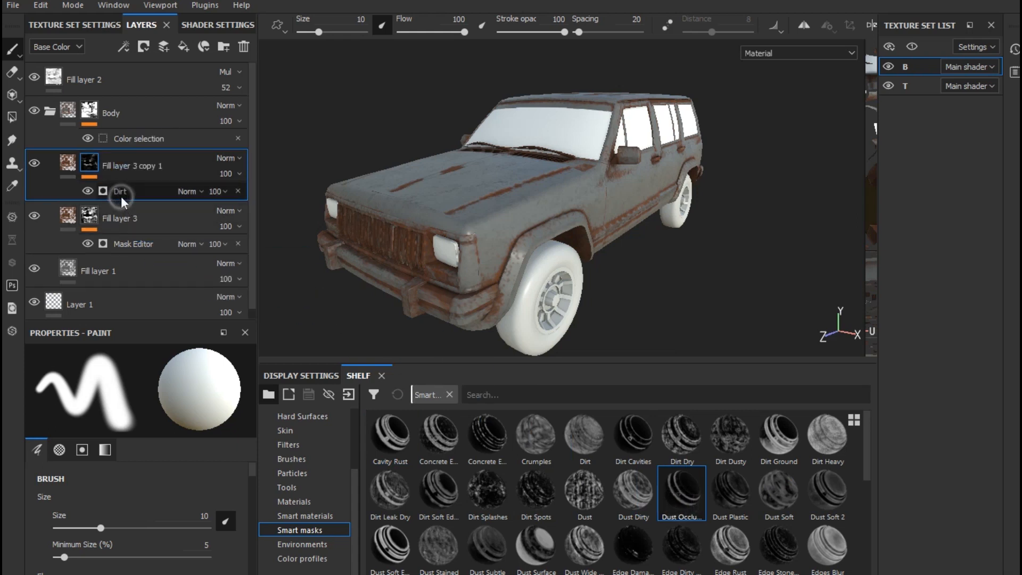
Step: Set the Dirt generator on Fill layer 3 copy 1 to Dirt Level 0.74 and Dirt Contrast 0.63
{"action": "left_click", "coordinate": [120, 192]}
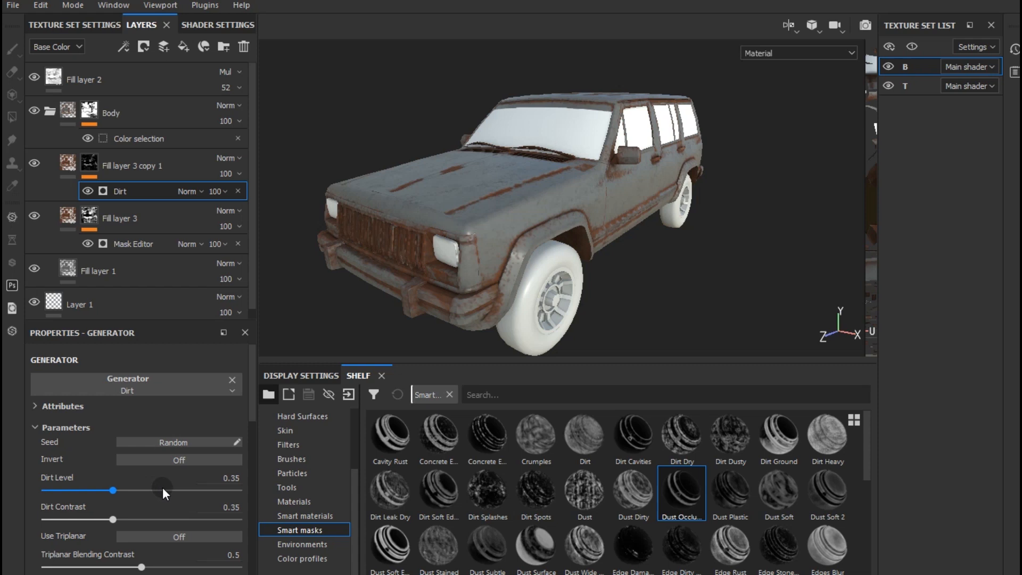
{"action": "left_click_drag", "start_coordinate": [178, 488], "coordinate": [174, 489]}
{"action": "left_click_drag", "start_coordinate": [544, 245], "coordinate": [580, 257], "text": "alt"}
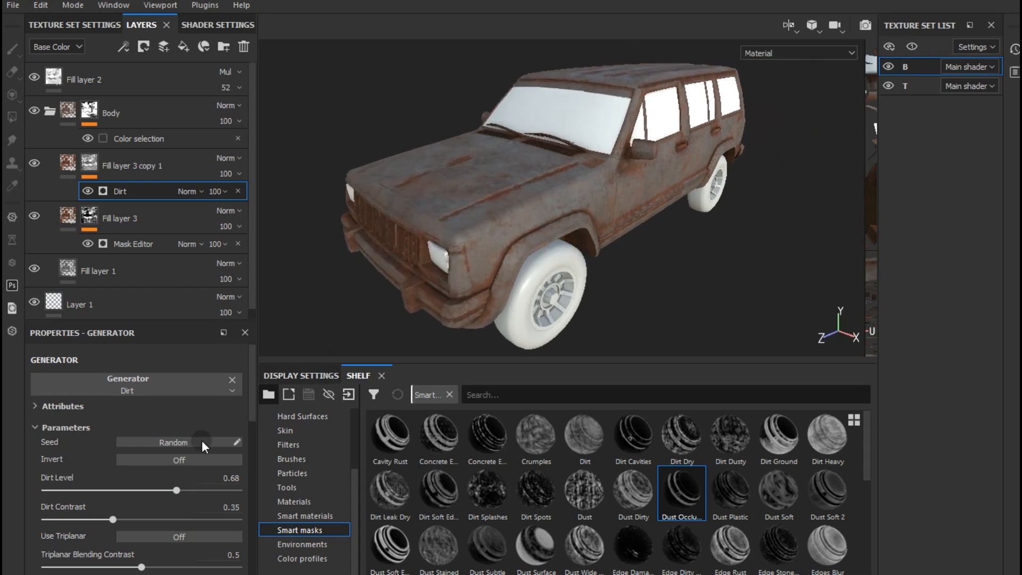
{"action": "mouse_move", "coordinate": [180, 493]}
{"action": "left_mouse_down"}
{"action": "mouse_move", "coordinate": [196, 488]}
{"action": "mouse_move", "coordinate": [187, 487]}
{"action": "left_mouse_up"}
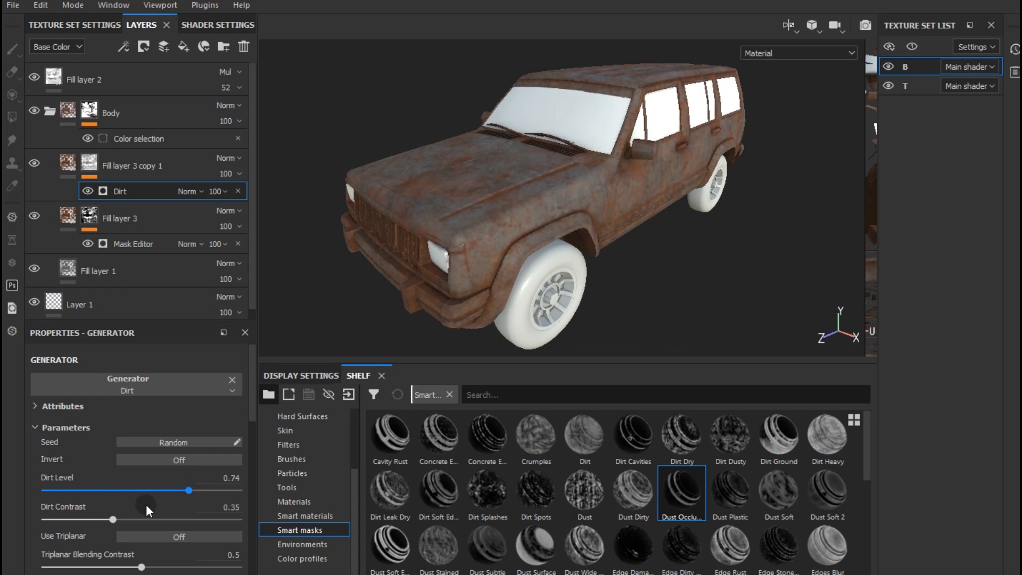
{"action": "left_click_drag", "start_coordinate": [110, 519], "coordinate": [166, 518]}
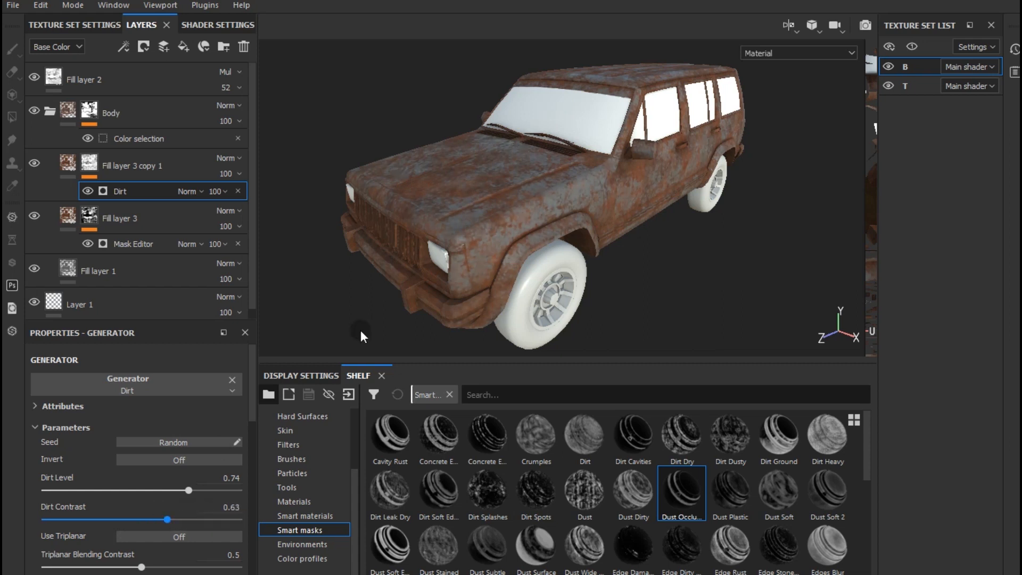
{"action": "left_click_drag", "start_coordinate": [467, 255], "coordinate": [474, 252], "text": "alt"}
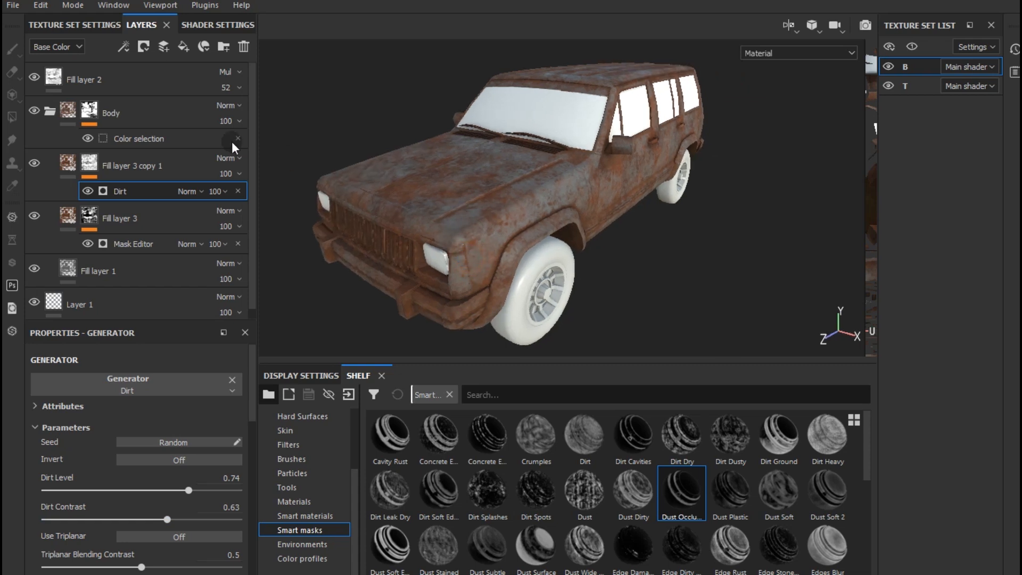
{"action": "left_click", "coordinate": [154, 116]}
{"action": "right_click", "coordinate": [155, 116]}
{"action": "left_click", "coordinate": [129, 109]}
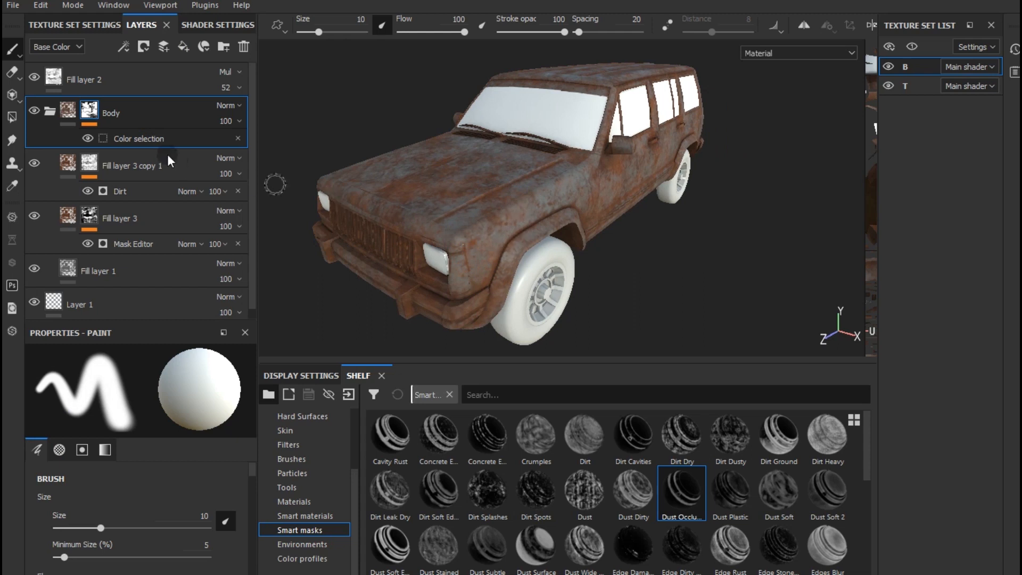
Step: Add the Sand smart mask to Fill layer 3 copy 1 and set its Mask Editor blending to Linear dodge (Add)
{"action": "left_click", "coordinate": [119, 165]}
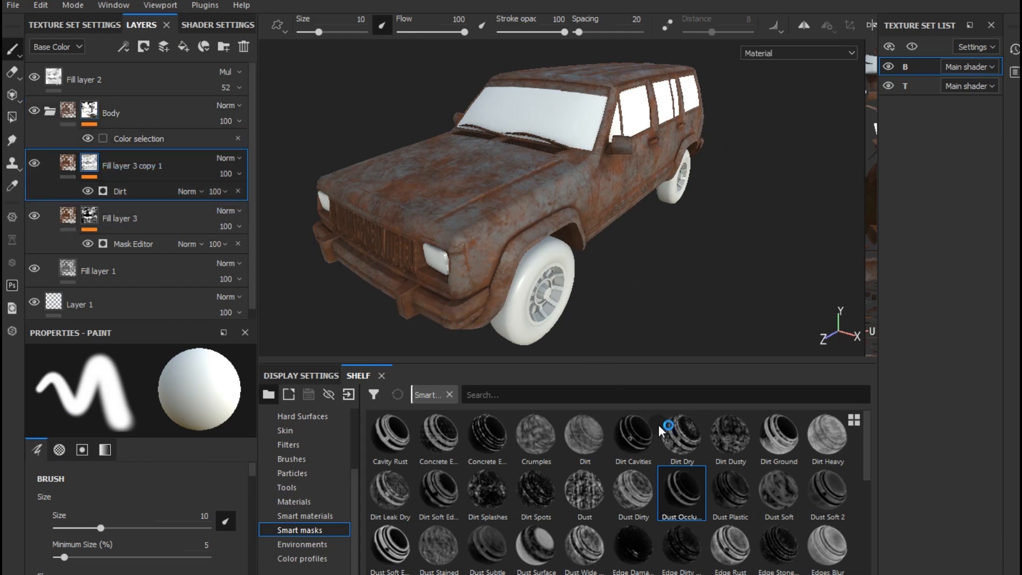
{"action": "scroll", "coordinate": [679, 452], "scroll_direction": "down", "scroll_amount": 5}
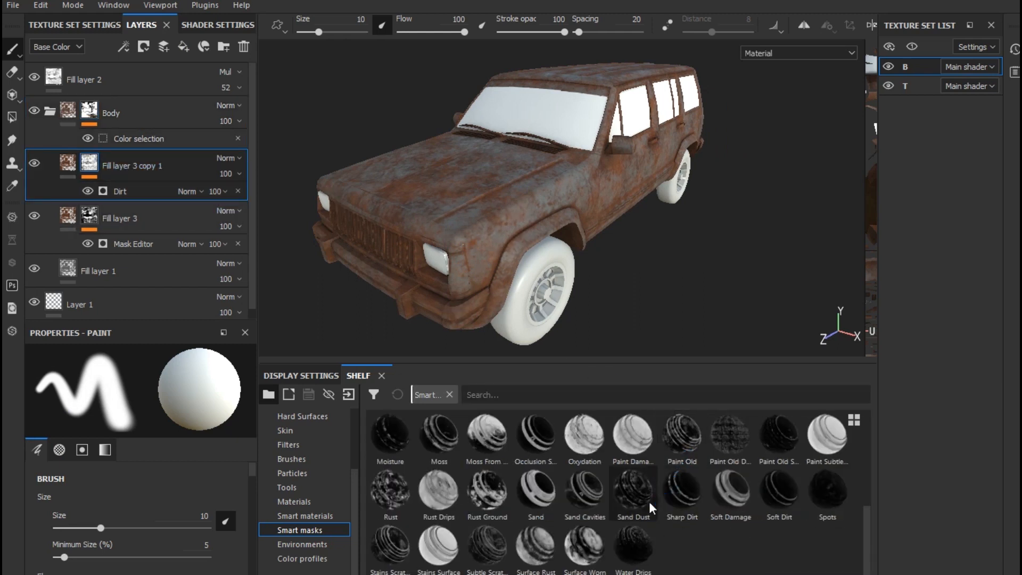
{"action": "left_click_drag", "start_coordinate": [553, 500], "coordinate": [213, 168]}
{"action": "left_click", "coordinate": [221, 189]}
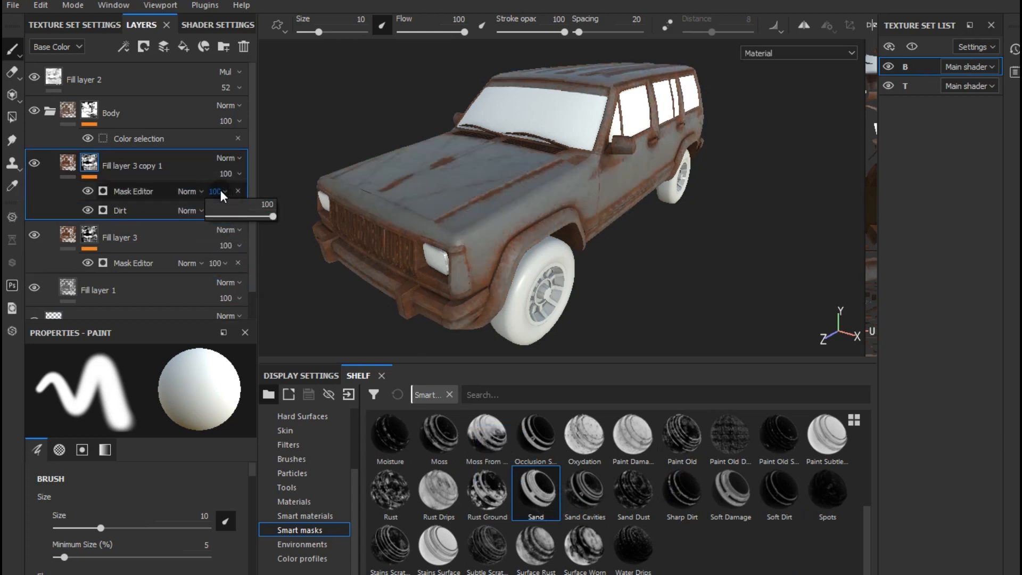
{"action": "left_click", "coordinate": [199, 190]}
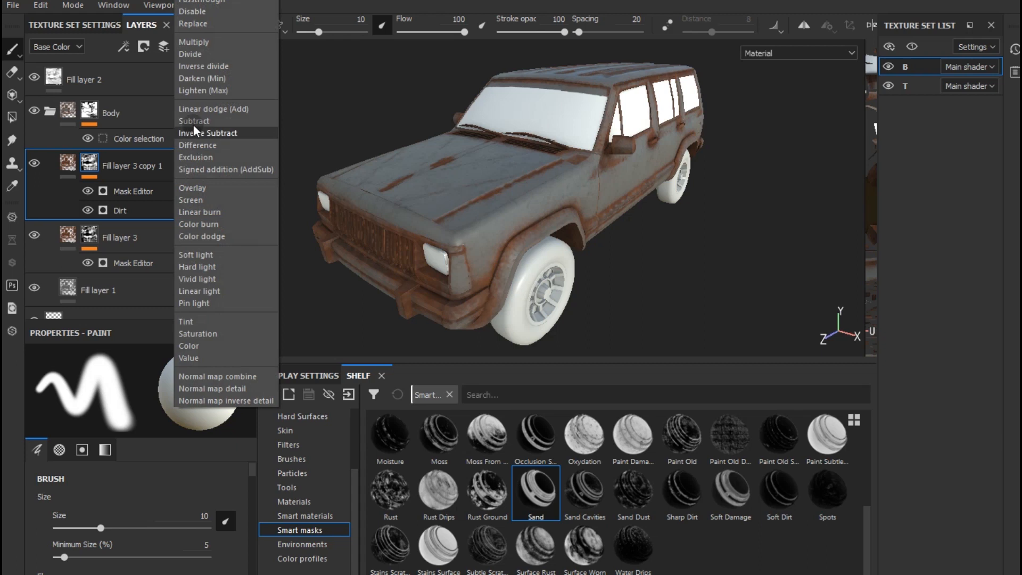
{"action": "left_click", "coordinate": [194, 109]}
{"action": "left_click_drag", "start_coordinate": [426, 216], "coordinate": [488, 231], "text": "alt"}
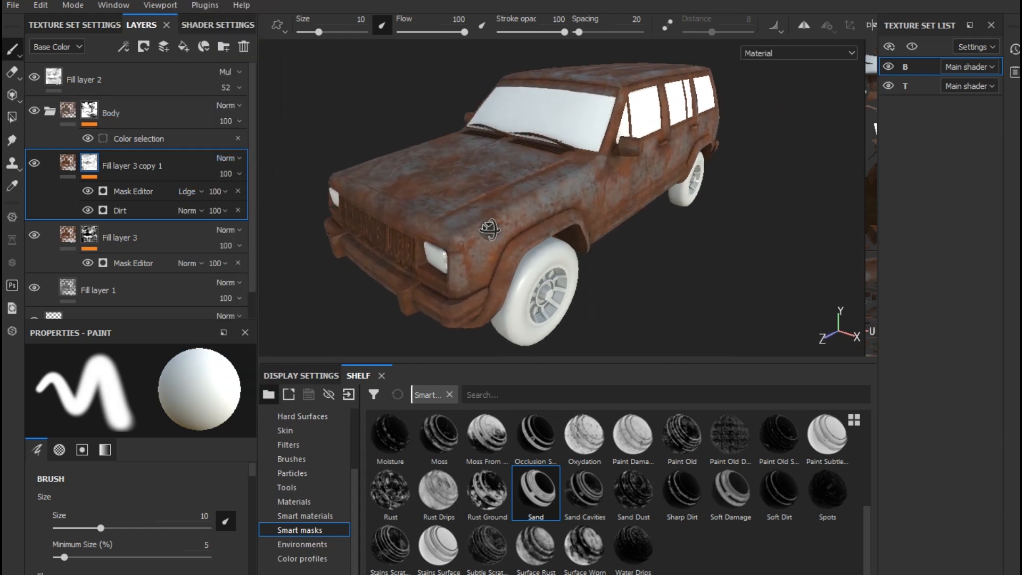
Step: Set the Global Balance of Fill layer 3 copy 1's Mask Editor to 0.77
{"action": "left_click", "coordinate": [64, 168]}
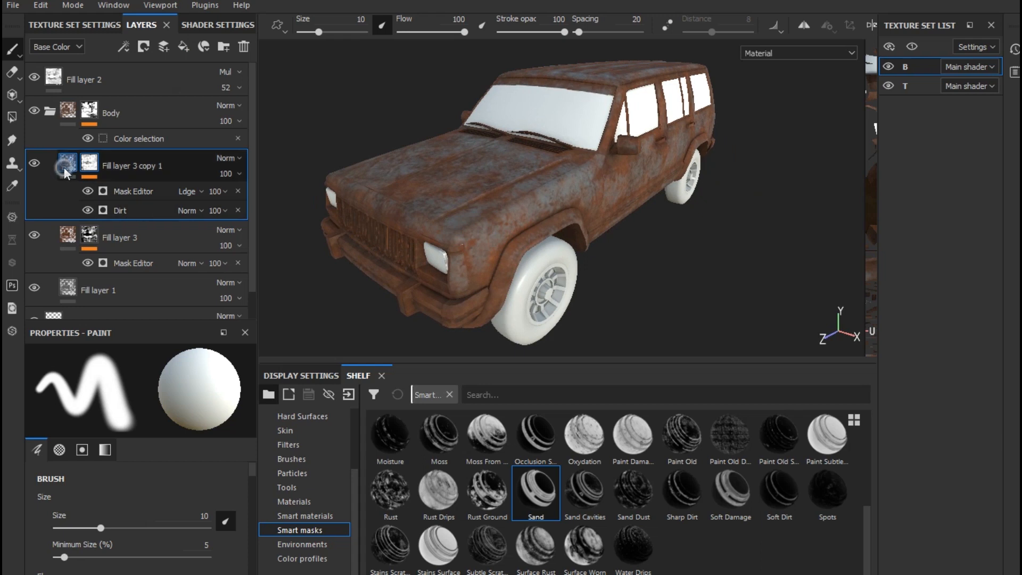
{"action": "right_click", "coordinate": [91, 165]}
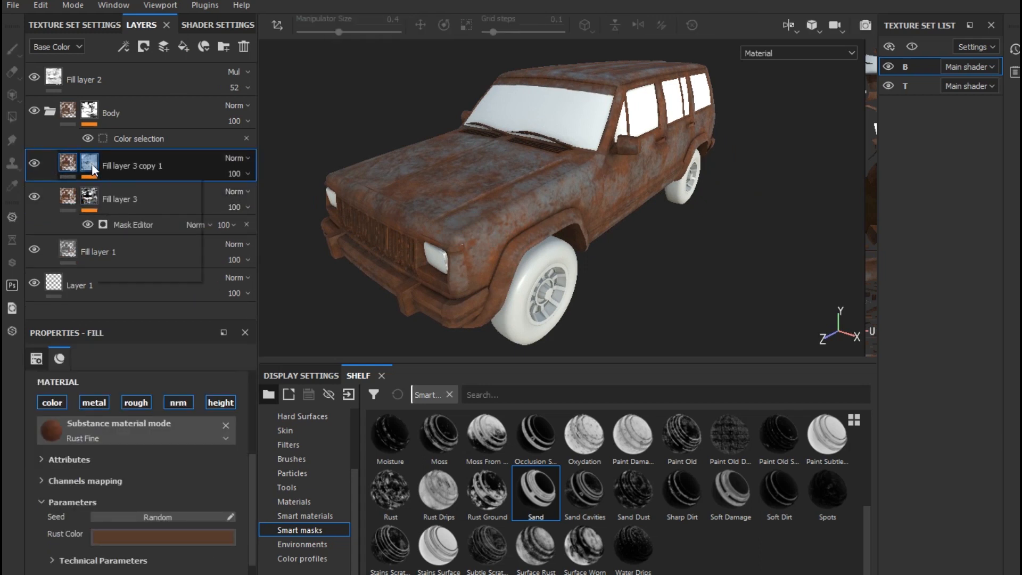
{"action": "left_click", "coordinate": [92, 165]}
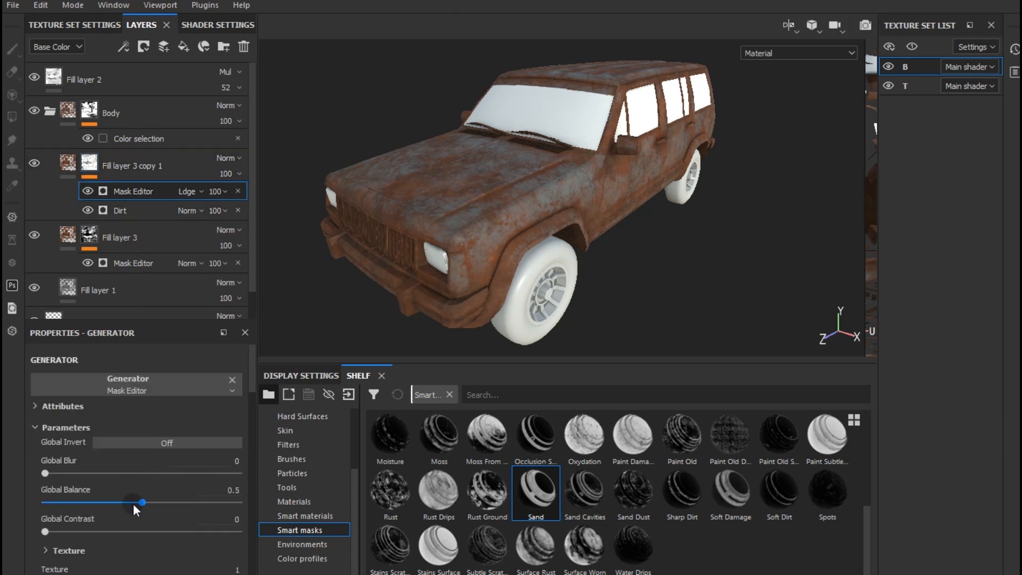
{"action": "left_click_drag", "start_coordinate": [142, 503], "coordinate": [191, 502]}
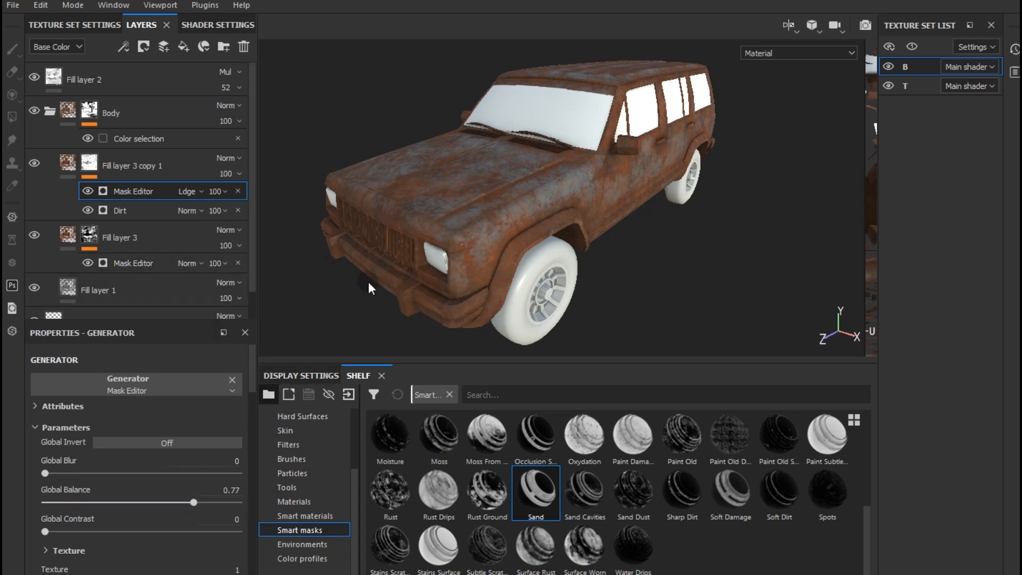
Step: Compare the body's rust coverage with the Dirt generator of Fill layer 3 copy 1 hidden and shown
{"action": "left_click_drag", "start_coordinate": [436, 282], "coordinate": [330, 229], "text": "alt"}
{"action": "left_click", "coordinate": [88, 210]}
{"action": "left_click", "coordinate": [88, 211]}
{"action": "left_click", "coordinate": [88, 210]}
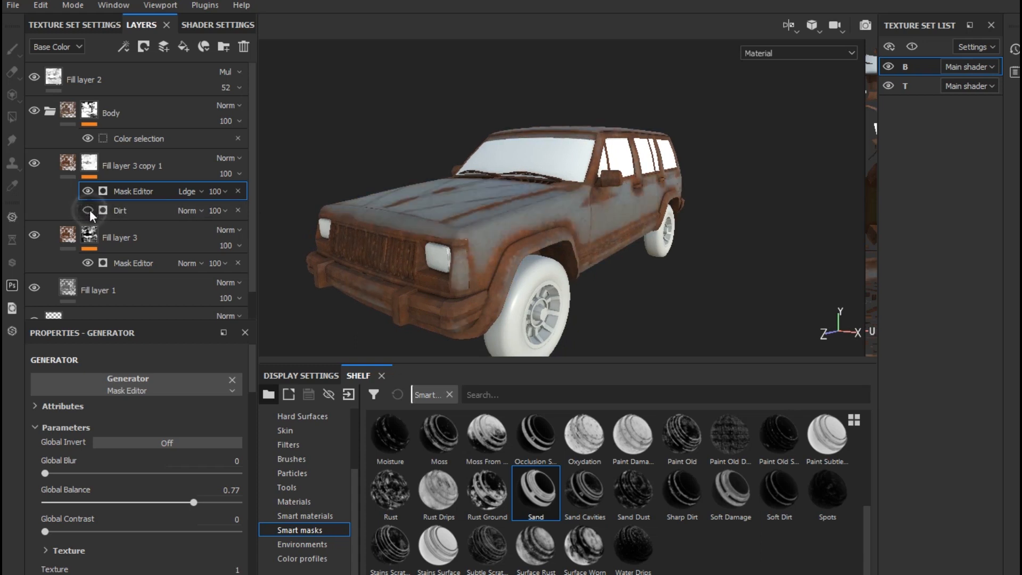
{"action": "left_click_drag", "start_coordinate": [454, 212], "coordinate": [455, 239], "text": "alt"}
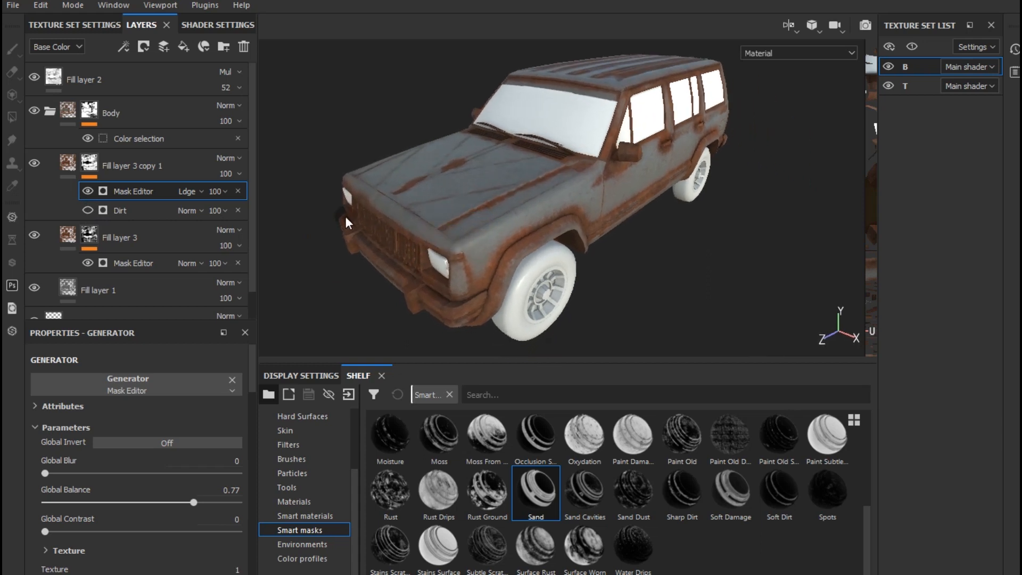
{"action": "left_click", "coordinate": [89, 210]}
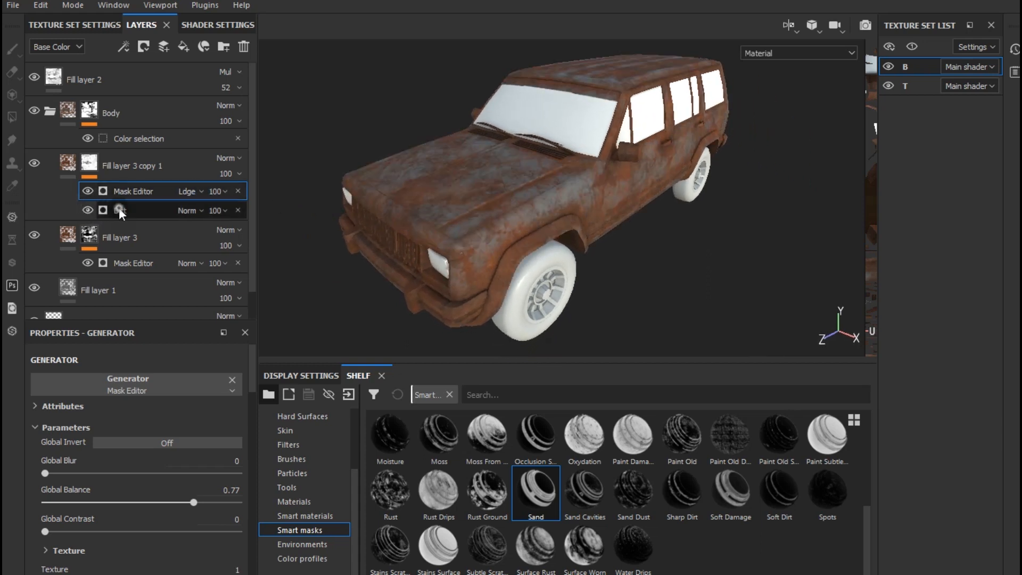
Step: Set the Dirt Level of Fill layer 3 copy 1's Dirt generator to 0.69 and check the rust on the body
{"action": "left_click", "coordinate": [120, 209]}
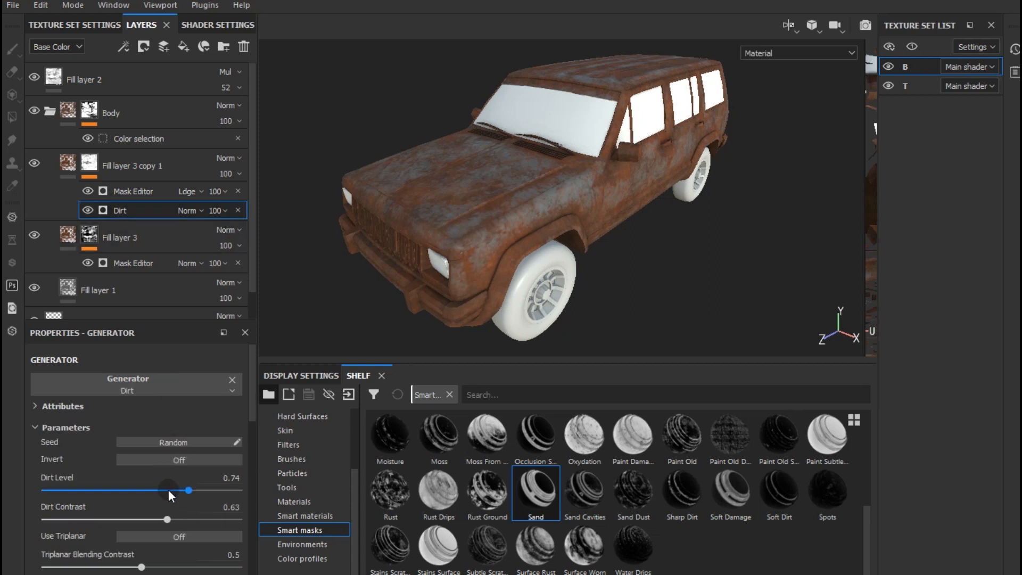
{"action": "left_click_drag", "start_coordinate": [155, 488], "coordinate": [141, 489]}
{"action": "left_click_drag", "start_coordinate": [383, 318], "coordinate": [446, 265], "text": "alt"}
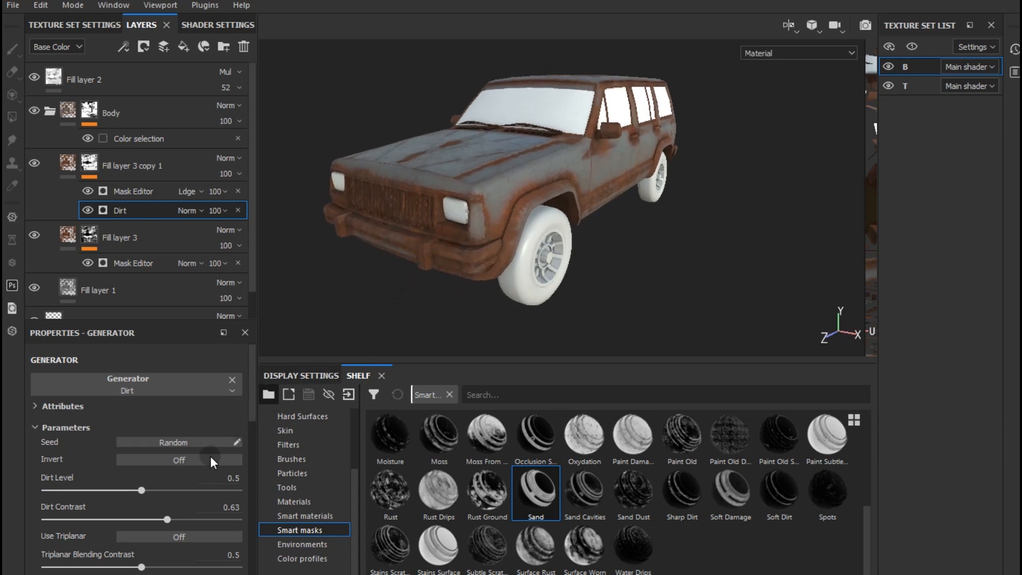
{"action": "left_click_drag", "start_coordinate": [140, 491], "coordinate": [180, 491]}
{"action": "left_click_drag", "start_coordinate": [479, 262], "coordinate": [455, 286], "text": "alt"}
{"action": "middle_click_drag", "start_coordinate": [536, 264], "coordinate": [476, 299], "text": "alt"}
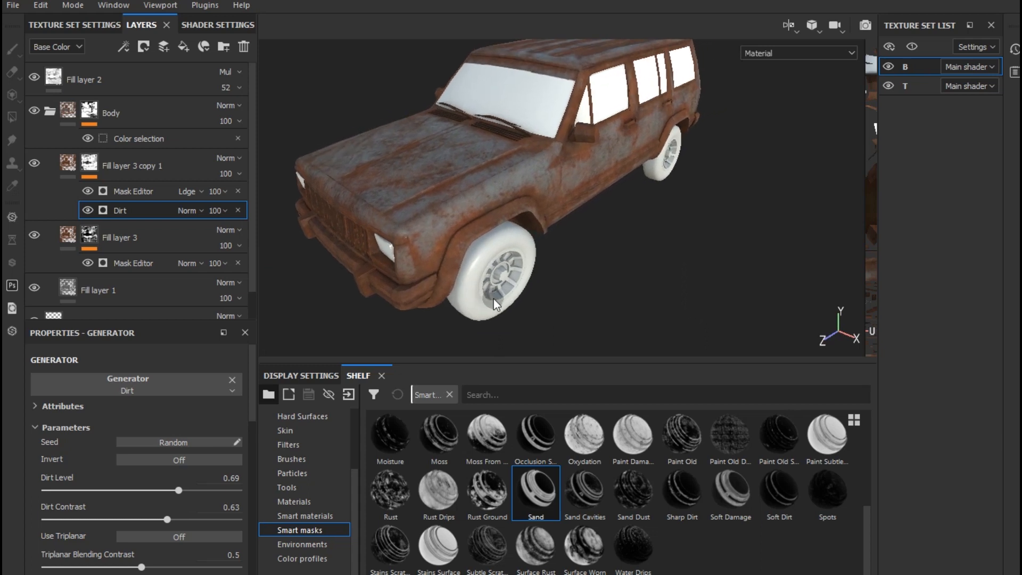
{"action": "mouse_move", "coordinate": [504, 284]}
{"action": "left_mouse_down", "text": "alt"}
{"action": "mouse_move", "coordinate": [491, 273]}
{"action": "mouse_move", "coordinate": [510, 281]}
{"action": "left_mouse_up", "text": "alt"}
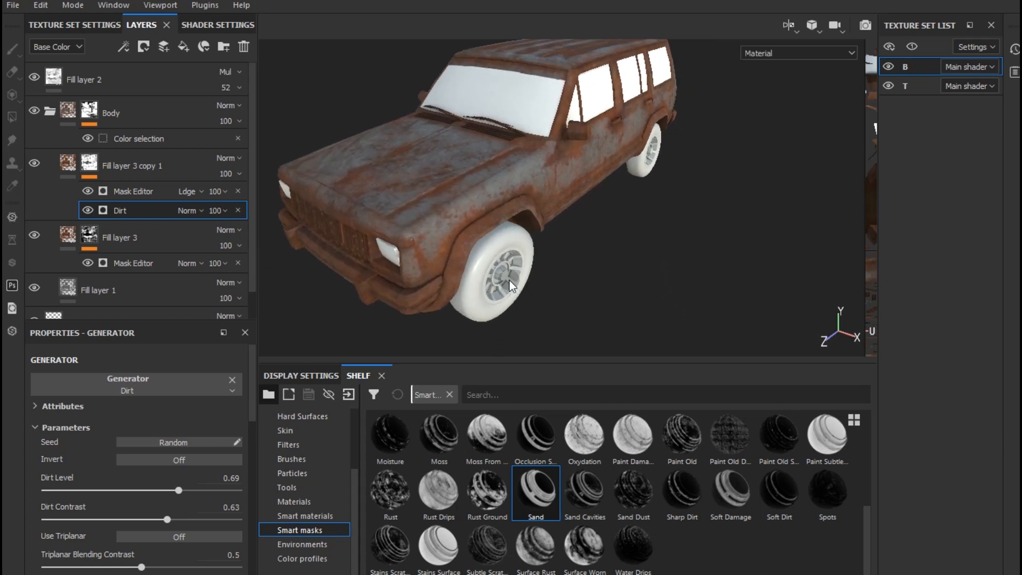
Step: Duplicate the Body folder with its layers and mask
{"action": "left_click", "coordinate": [156, 110]}
{"action": "right_click", "coordinate": [156, 109]}
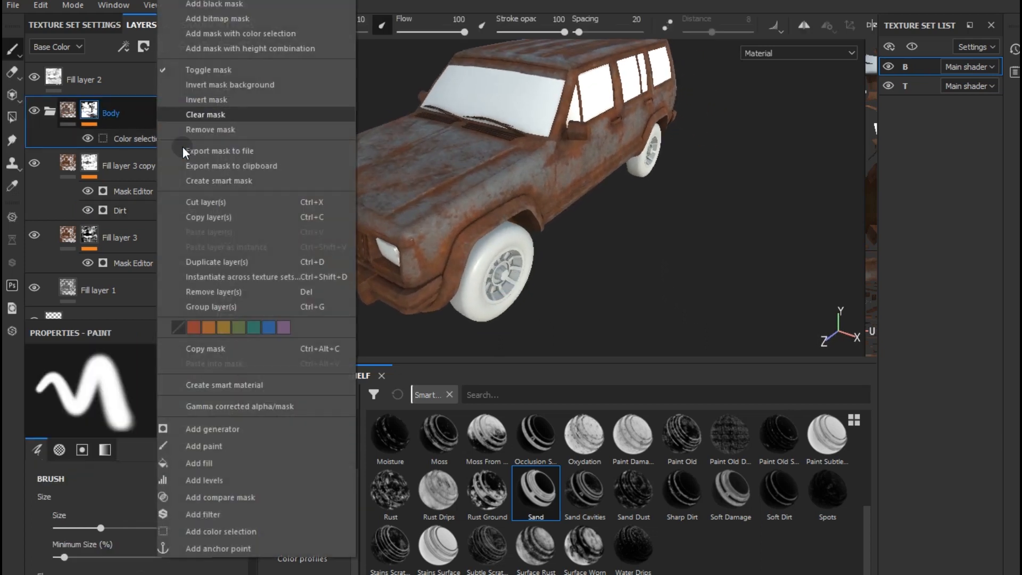
{"action": "left_click", "coordinate": [215, 258]}
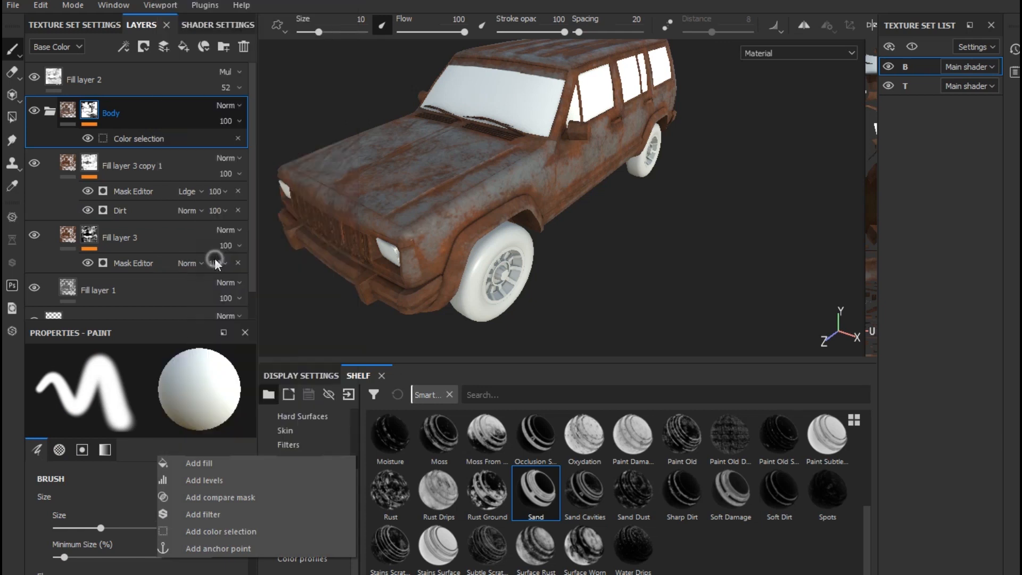
Step: Replace all ID colors in Body copy 1's Color selection with the pink color of the windows
{"action": "left_click", "coordinate": [139, 137]}
{"action": "left_click", "coordinate": [225, 523]}
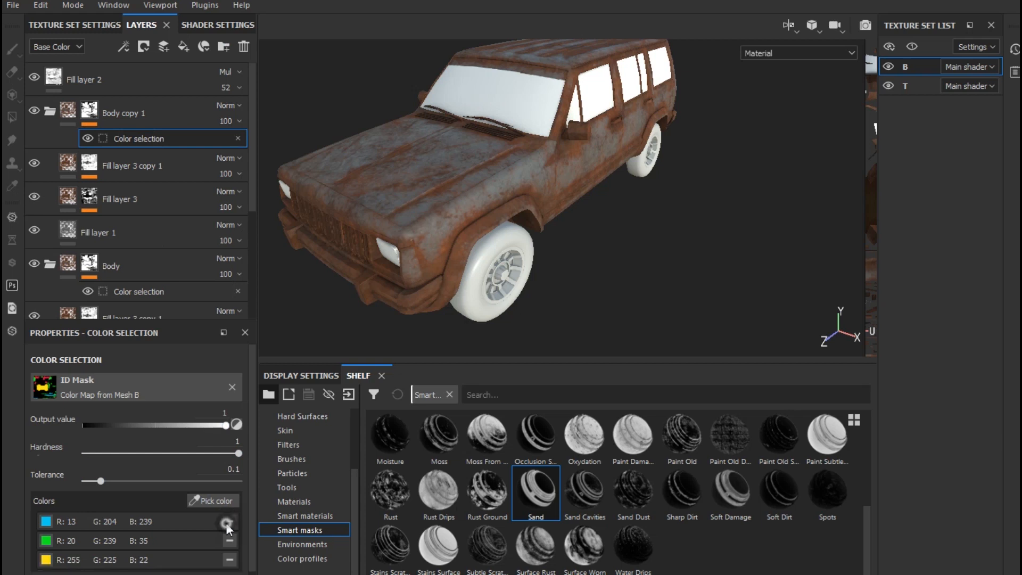
{"action": "left_click", "coordinate": [225, 523]}
{"action": "left_click", "coordinate": [238, 522]}
{"action": "left_click", "coordinate": [238, 521]}
{"action": "left_click", "coordinate": [222, 501]}
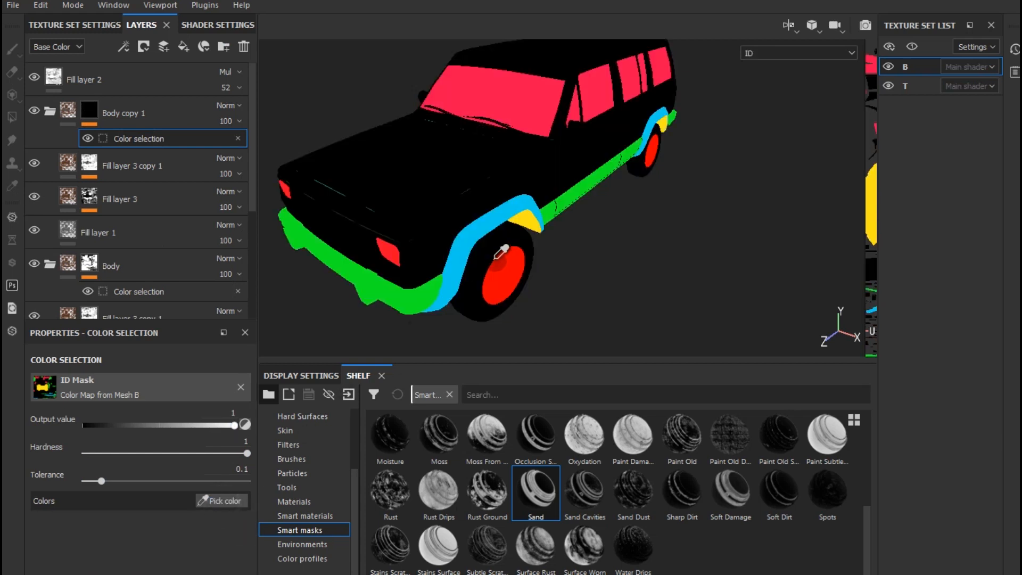
{"action": "left_click", "coordinate": [482, 106]}
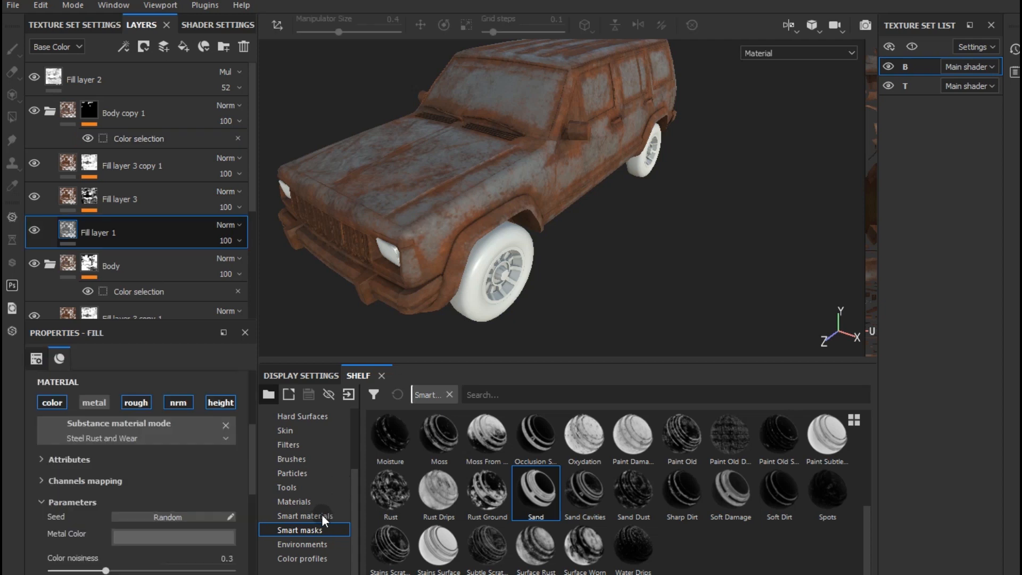
Step: Apply the blue glossy plastic material to Fill layer 1 in Body copy 1 and turn off its metal channel
{"action": "left_click", "coordinate": [309, 504]}
{"action": "scroll", "coordinate": [537, 500], "scroll_direction": "down", "scroll_amount": 3}
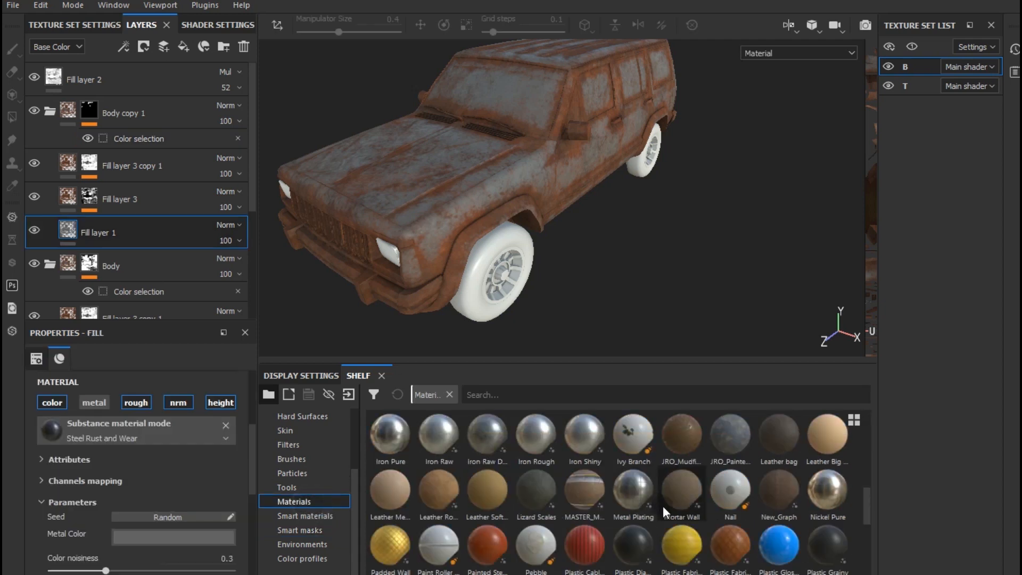
{"action": "left_click_drag", "start_coordinate": [791, 543], "coordinate": [183, 546]}
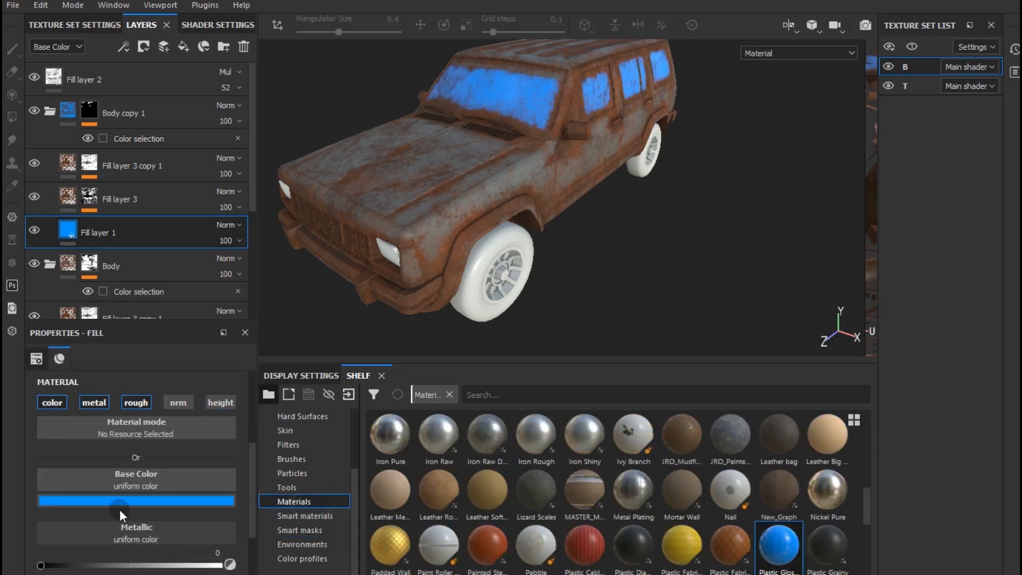
{"action": "left_click", "coordinate": [92, 402]}
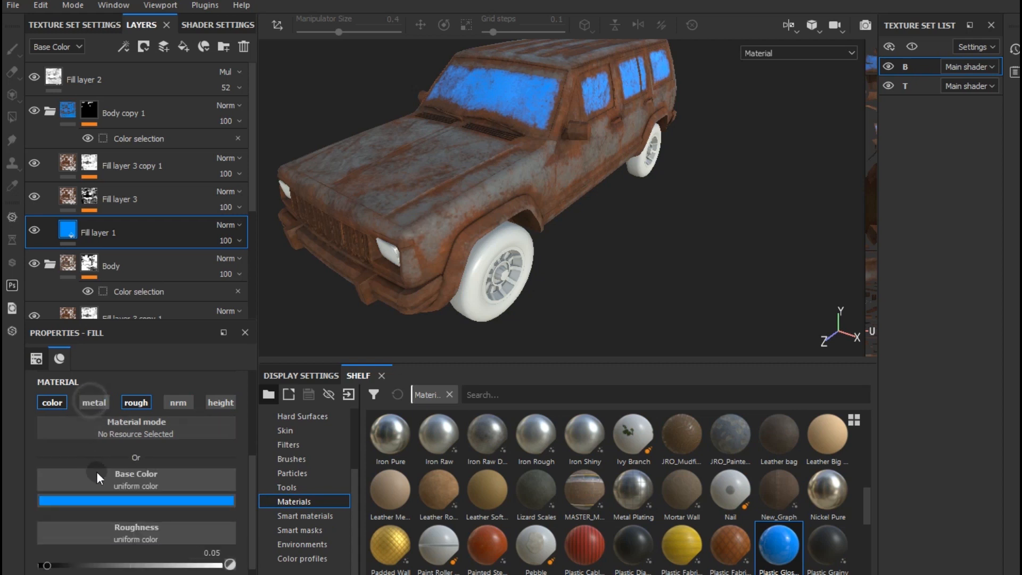
Step: Change the base color of Body copy 1's Fill layer 1 to a near-black grey
{"action": "left_click", "coordinate": [98, 498]}
{"action": "left_click_drag", "start_coordinate": [108, 440], "coordinate": [103, 453]}
{"action": "left_click", "coordinate": [691, 230]}
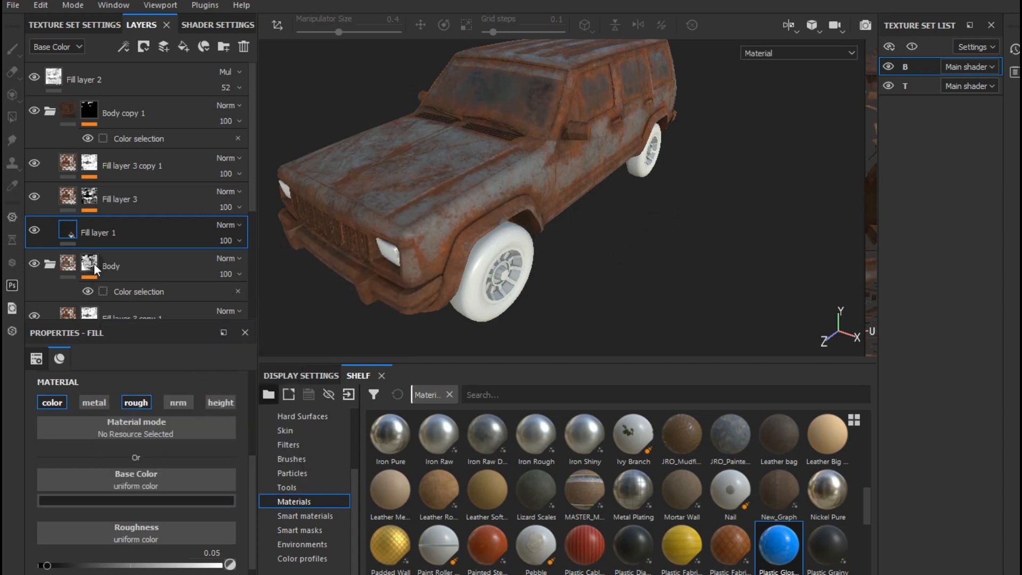
Step: Add the red ID color of the headlights to Body copy 1's Color selection
{"action": "left_click", "coordinate": [120, 133]}
{"action": "left_click", "coordinate": [225, 500]}
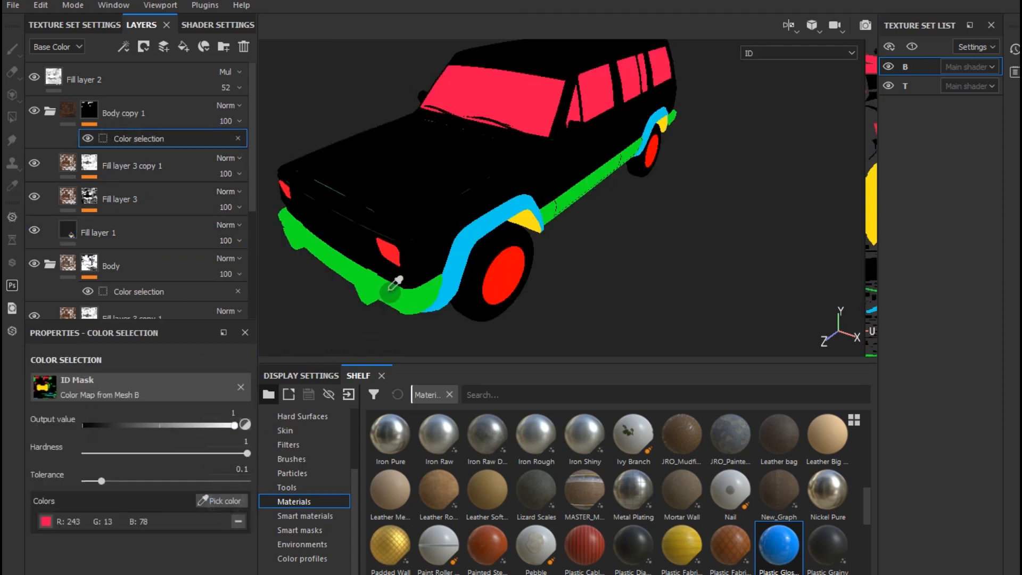
{"action": "left_click", "coordinate": [393, 256]}
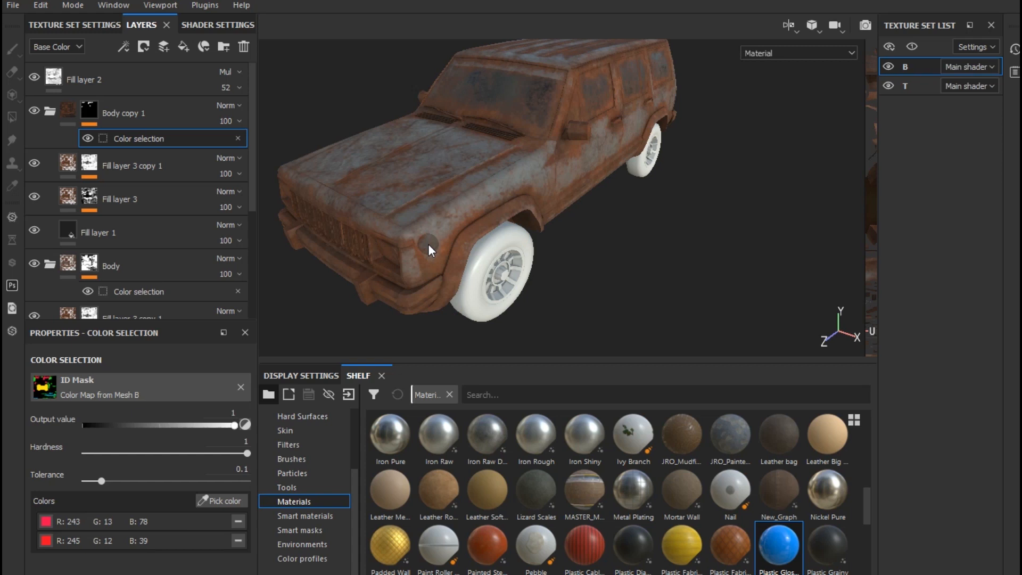
Step: Inspect the windows and headlights from several angles, comparing the windshield's rust with Body copy 1's Fill layer 3 copy 1 hidden and shown
{"action": "left_click_drag", "start_coordinate": [579, 206], "coordinate": [850, 205], "text": "alt"}
{"action": "left_click_drag", "start_coordinate": [742, 228], "coordinate": [576, 226], "text": "alt"}
{"action": "left_click_drag", "start_coordinate": [639, 247], "coordinate": [417, 230], "text": "alt"}
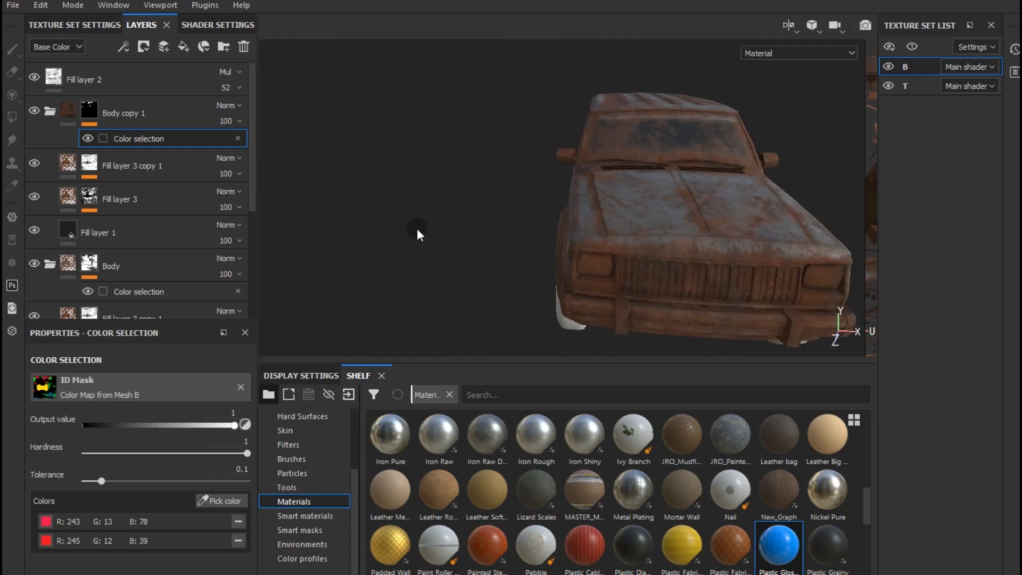
{"action": "left_click_drag", "start_coordinate": [719, 299], "coordinate": [424, 275], "text": "alt"}
{"action": "left_click_drag", "start_coordinate": [625, 235], "coordinate": [578, 190], "text": "alt"}
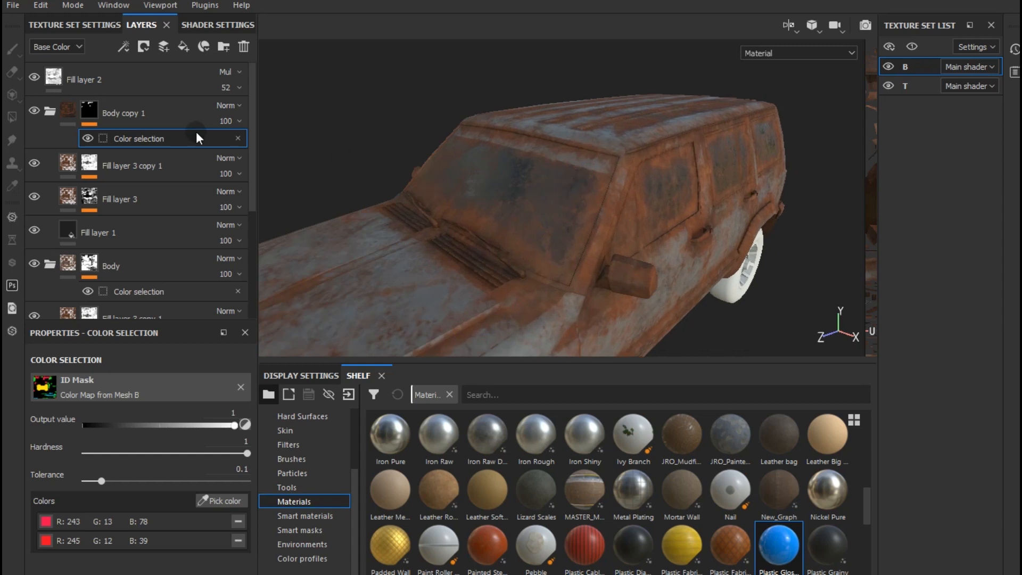
{"action": "left_click", "coordinate": [35, 164]}
{"action": "left_click_drag", "start_coordinate": [467, 184], "coordinate": [643, 210], "text": "alt"}
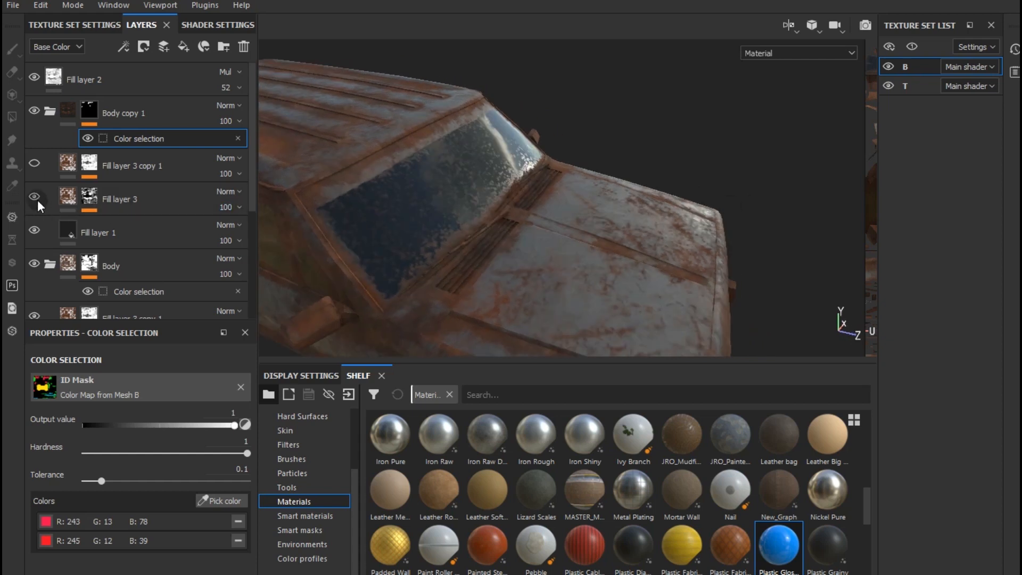
{"action": "left_click", "coordinate": [31, 161]}
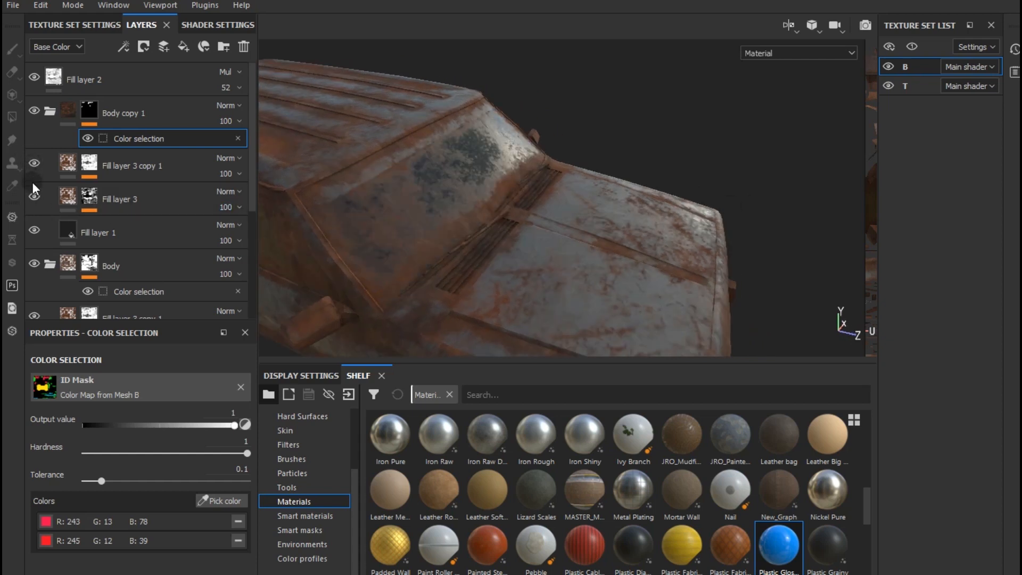
{"action": "left_click", "coordinate": [33, 198]}
{"action": "left_click", "coordinate": [85, 198]}
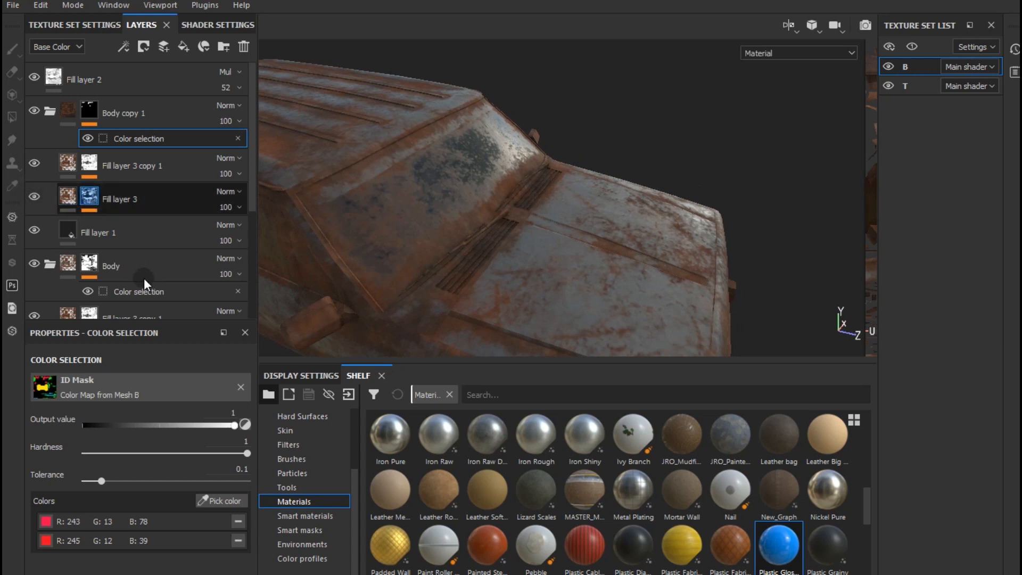
{"action": "left_click", "coordinate": [126, 229]}
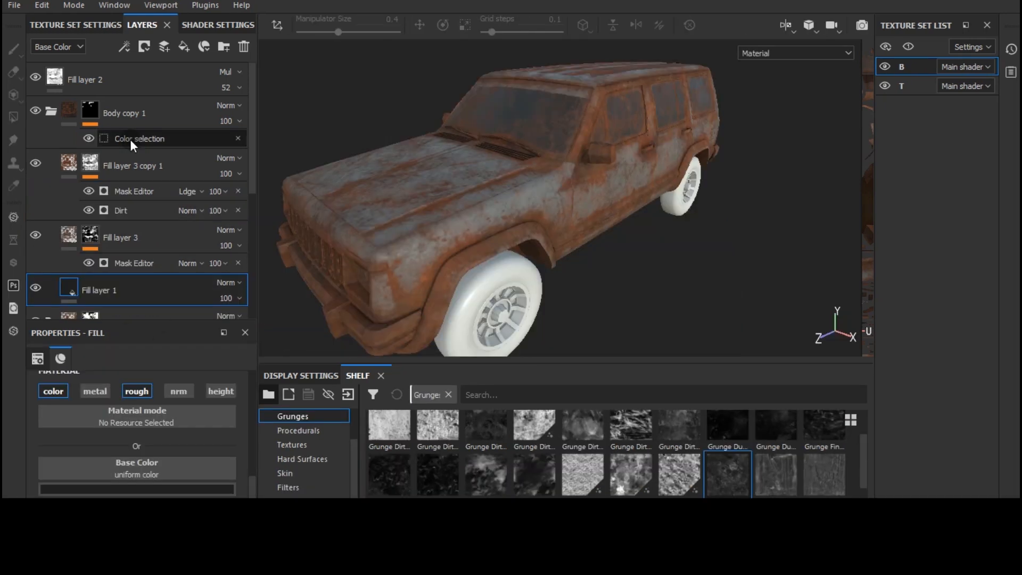
Step: Rename the Body copy 1 folder as Glass and collapse it
{"action": "left_click", "coordinate": [131, 113]}
{"action": "double_click", "coordinate": [132, 111]}
{"action": "type", "text": "Glass"}
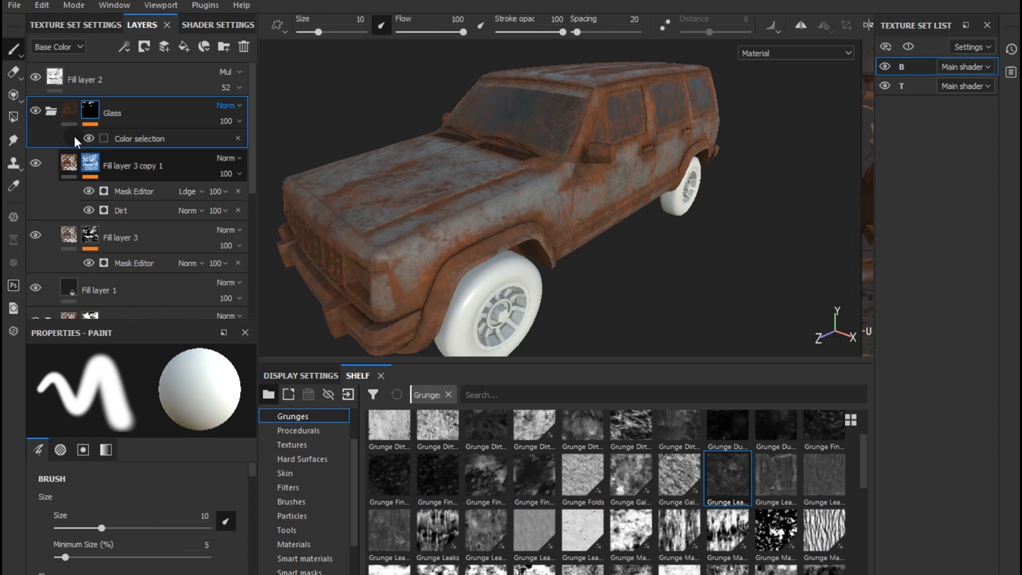
{"action": "left_click", "coordinate": [51, 111]}
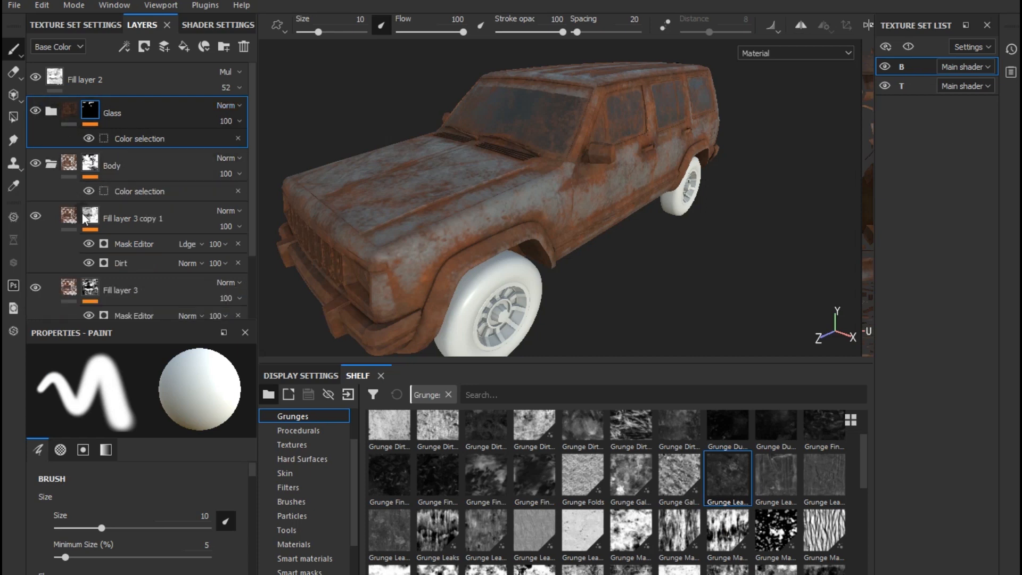
Step: Set Dirt Contrast to 0.86 and Dirt Level to 0.7 in the Dirt generator of the Body folder's Fill layer 3 copy 1
{"action": "double_click", "coordinate": [107, 220]}
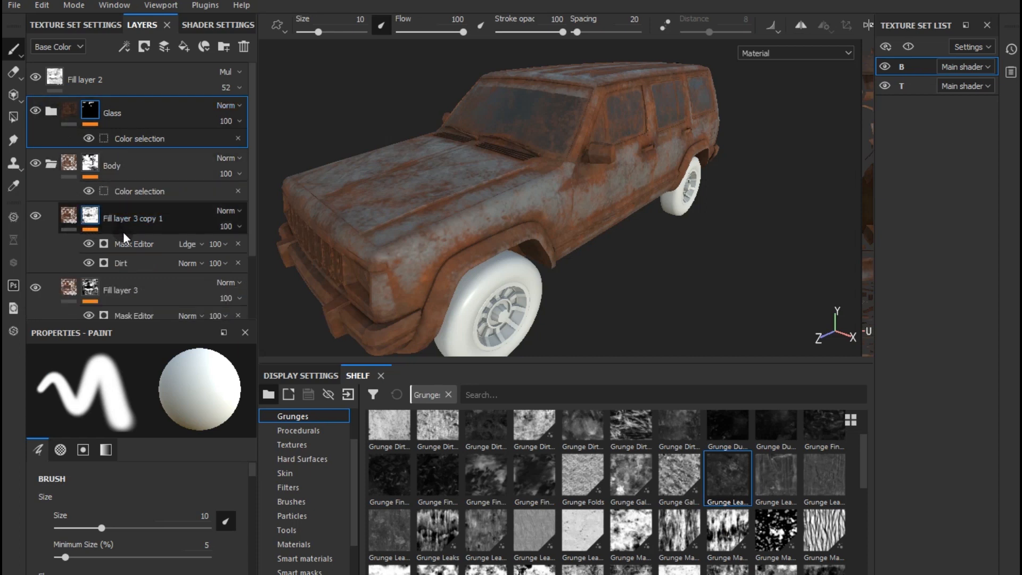
{"action": "left_click", "coordinate": [37, 216]}
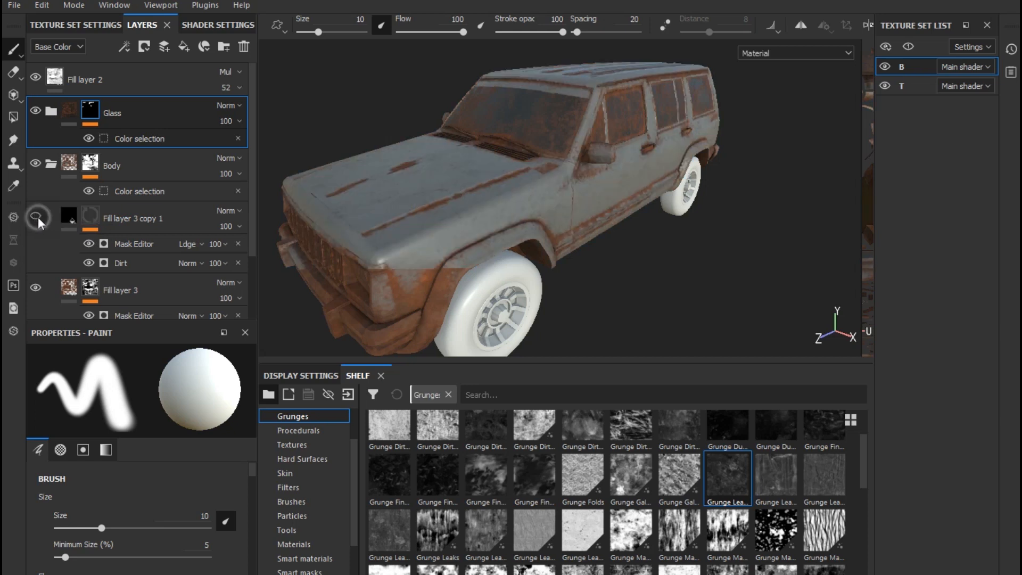
{"action": "left_click", "coordinate": [37, 216]}
{"action": "left_click", "coordinate": [118, 263]}
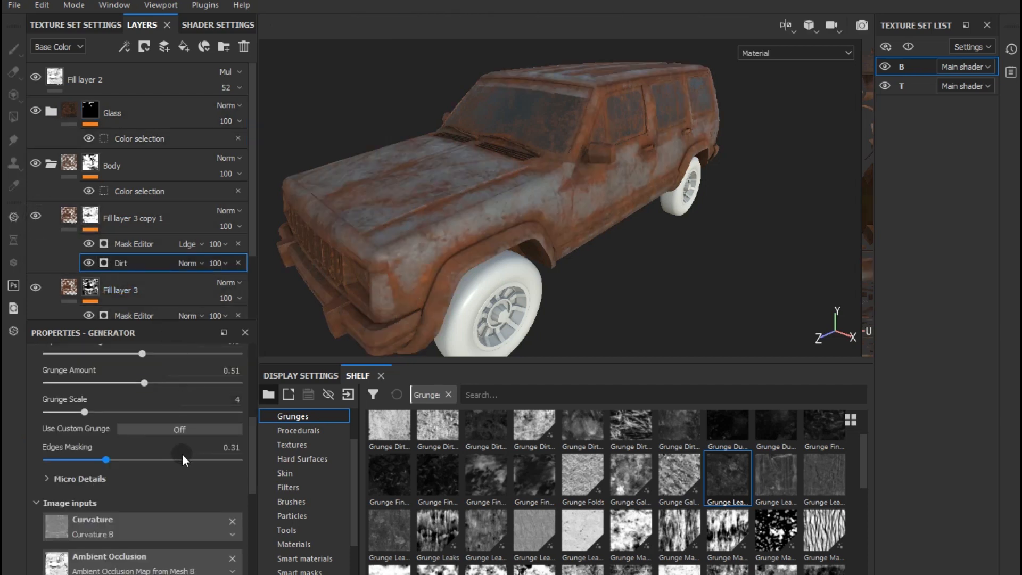
{"action": "left_click_drag", "start_coordinate": [167, 517], "coordinate": [193, 518]}
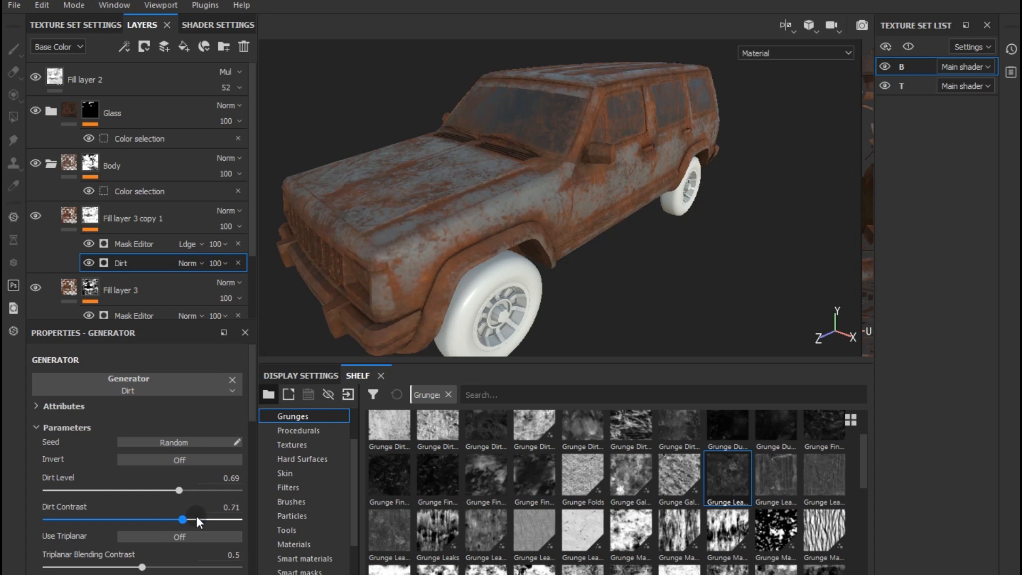
{"action": "left_click_drag", "start_coordinate": [183, 485], "coordinate": [181, 487]}
{"action": "left_click_drag", "start_coordinate": [404, 331], "coordinate": [473, 281], "text": "alt"}
{"action": "middle_click_drag", "start_coordinate": [472, 281], "coordinate": [482, 252], "text": "alt"}
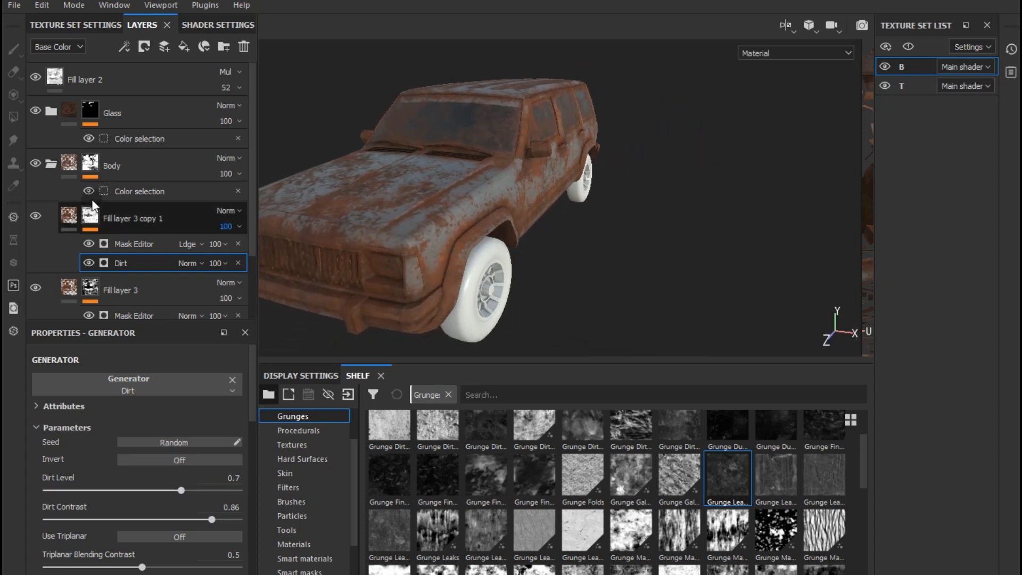
{"action": "left_click_drag", "start_coordinate": [403, 278], "coordinate": [348, 277], "text": "alt"}
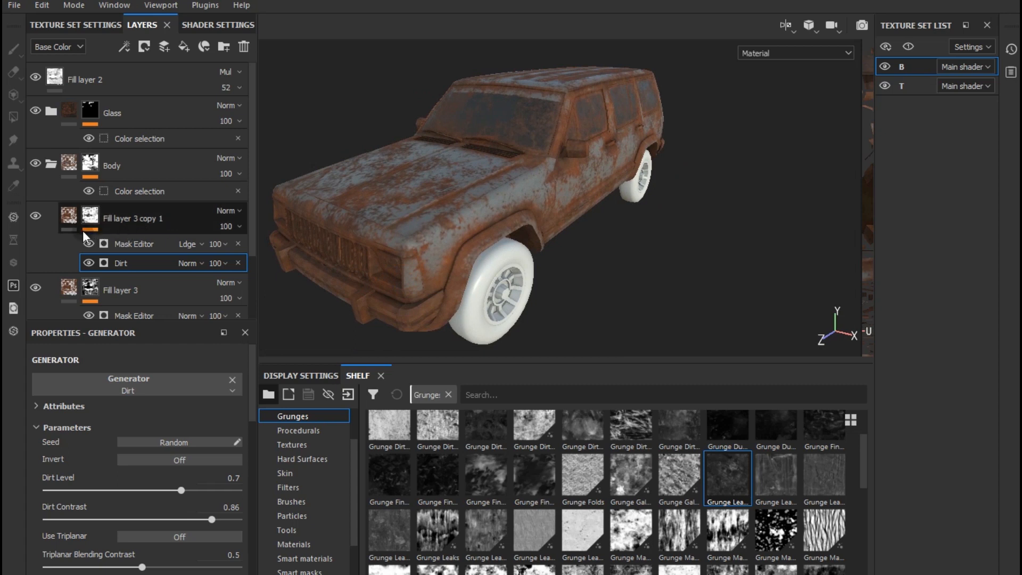
Step: Darken the Rust Color of the Body folder's Fill layer 3 copy 1 to RGB 0.269, 0.189, 0.154
{"action": "left_click", "coordinate": [71, 214]}
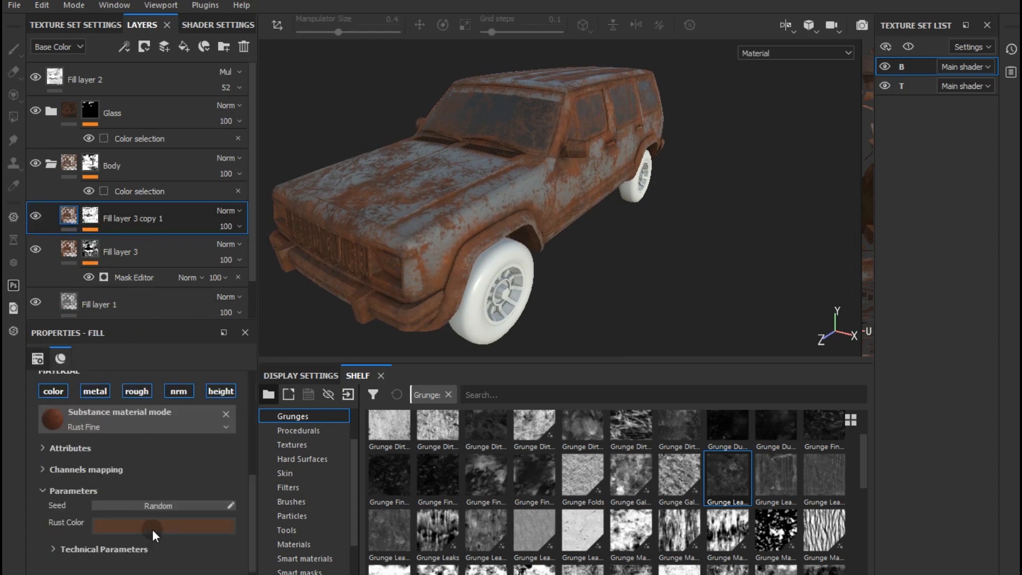
{"action": "left_click", "coordinate": [152, 527]}
{"action": "left_click_drag", "start_coordinate": [204, 468], "coordinate": [203, 465]}
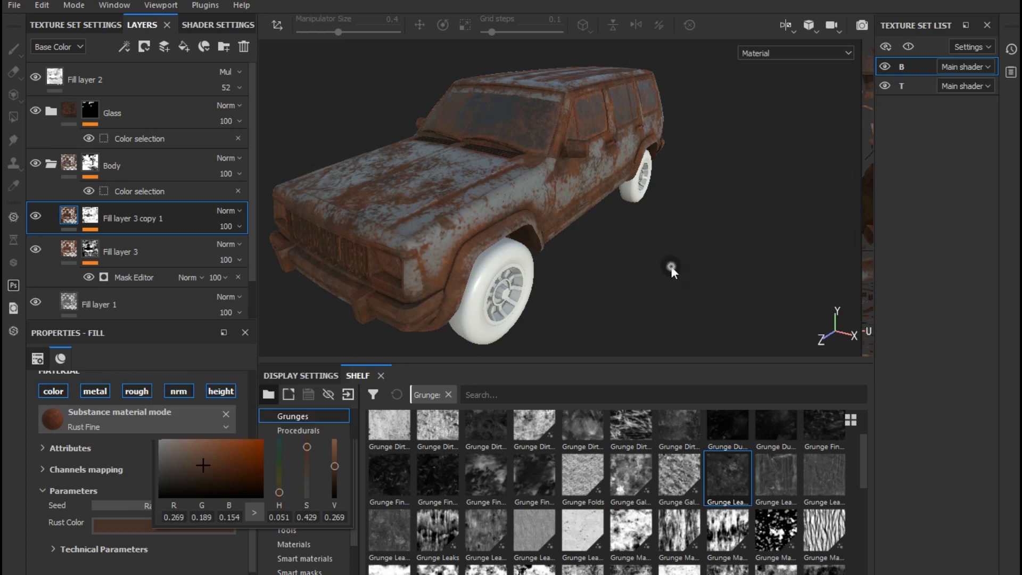
{"action": "left_click_drag", "start_coordinate": [656, 274], "coordinate": [542, 293], "text": "alt"}
Step: Darken the Rust Color of the Body folder's Fill layer 3 to a deeper brown and check the car's front and side
{"action": "left_click", "coordinate": [70, 255]}
{"action": "left_click", "coordinate": [141, 528]}
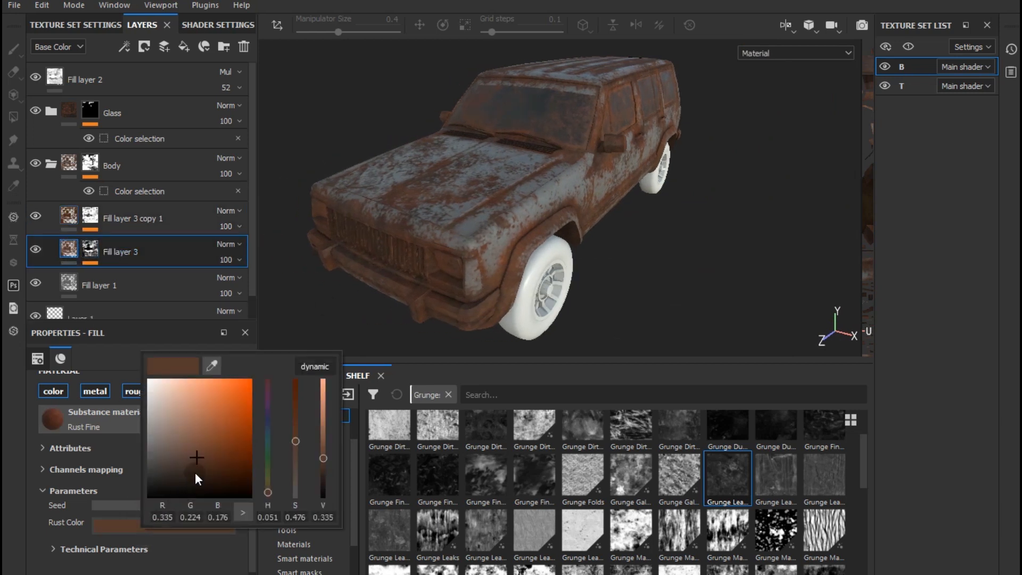
{"action": "left_click", "coordinate": [187, 470]}
{"action": "mouse_move", "coordinate": [187, 471]}
{"action": "left_mouse_down"}
{"action": "mouse_move", "coordinate": [196, 482]}
{"action": "mouse_move", "coordinate": [185, 468]}
{"action": "left_mouse_up"}
{"action": "left_click", "coordinate": [628, 250]}
{"action": "left_click_drag", "start_coordinate": [628, 249], "coordinate": [589, 246], "text": "alt"}
{"action": "left_click_drag", "start_coordinate": [556, 294], "coordinate": [643, 259], "text": "alt"}
{"action": "left_click_drag", "start_coordinate": [534, 250], "coordinate": [446, 293], "text": "alt"}
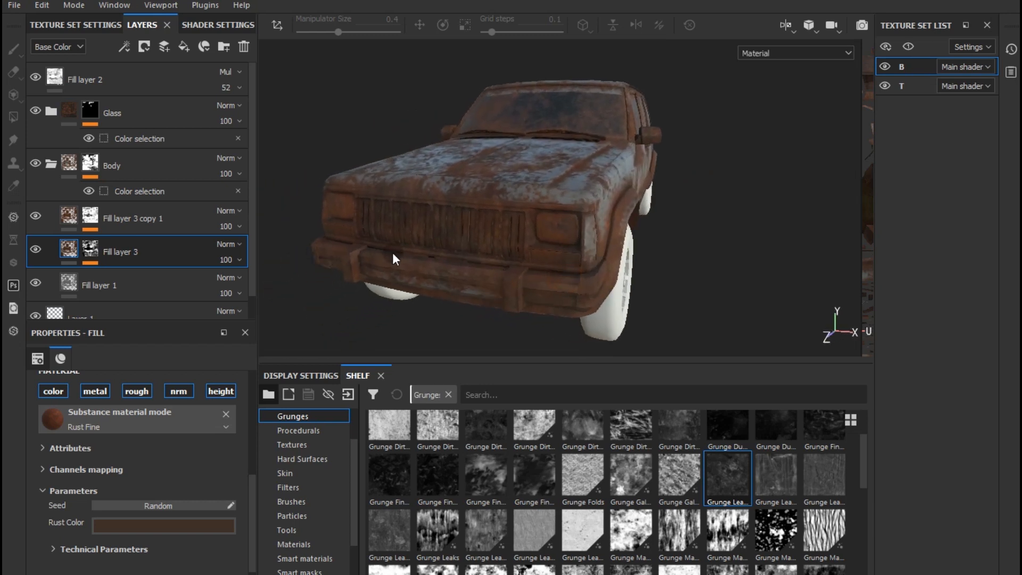
Step: Expand the Glass folder and set the Rust Color of its Fill layer 3 copy 1 to neutral grey, 0.257 in each channel
{"action": "left_click", "coordinate": [51, 110]}
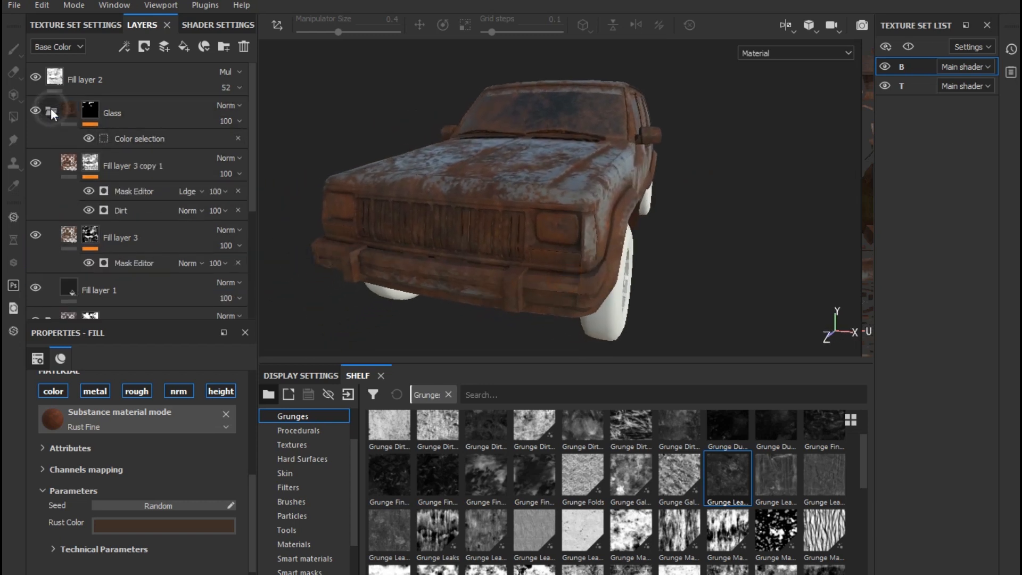
{"action": "left_click", "coordinate": [82, 174]}
{"action": "left_click", "coordinate": [69, 169]}
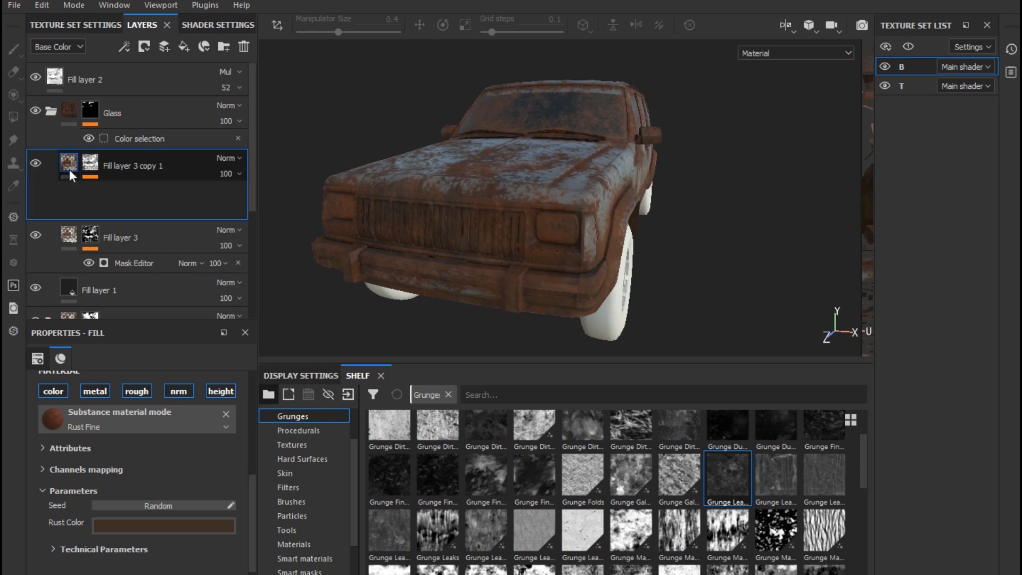
{"action": "left_click", "coordinate": [130, 525]}
{"action": "left_click_drag", "start_coordinate": [151, 458], "coordinate": [137, 465]}
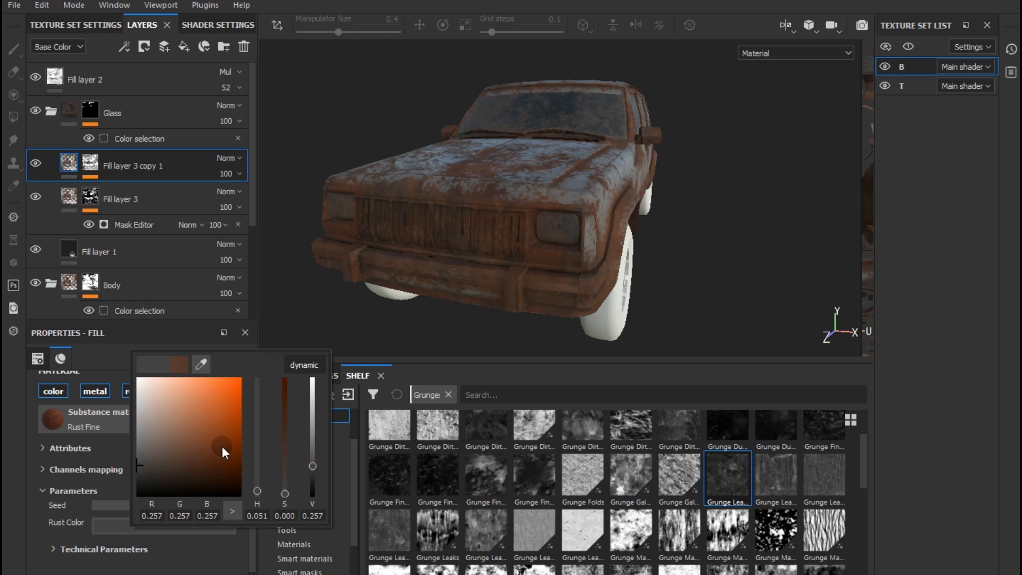
{"action": "left_click", "coordinate": [670, 291]}
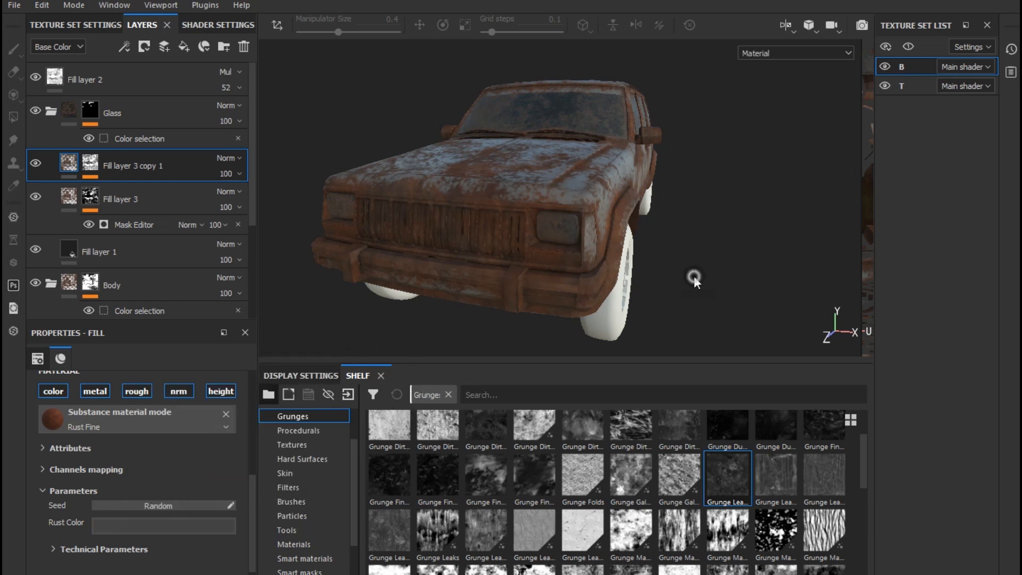
Step: Set the Rust Color of the Glass folder's Fill layer 3 to neutral grey, 0.257 in each channel, and collapse the folder
{"action": "left_click", "coordinate": [70, 203]}
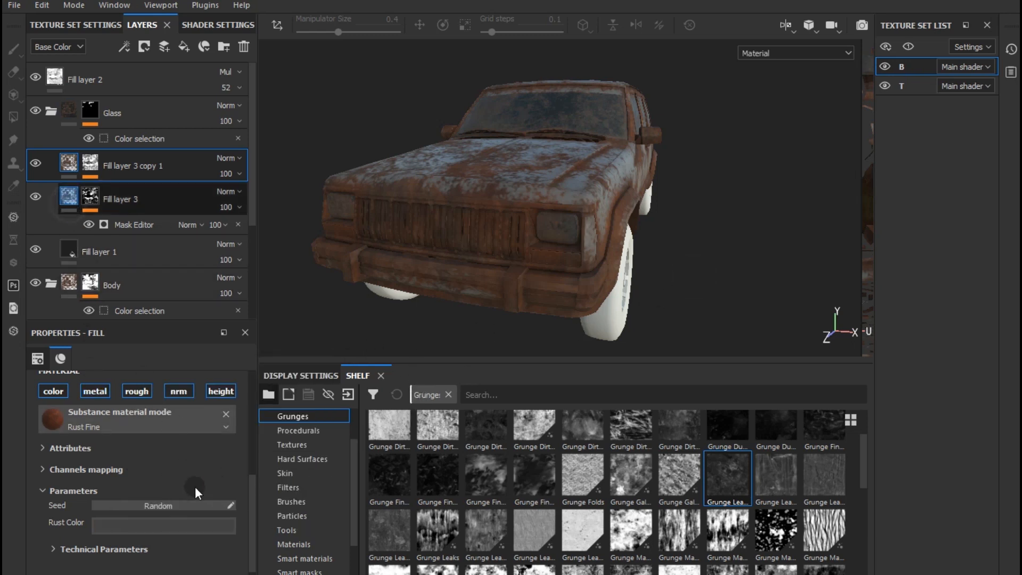
{"action": "left_click", "coordinate": [186, 527]}
{"action": "mouse_move", "coordinate": [204, 469]}
{"action": "left_mouse_down"}
{"action": "mouse_move", "coordinate": [186, 461]}
{"action": "mouse_move", "coordinate": [203, 400]}
{"action": "mouse_move", "coordinate": [186, 467]}
{"action": "left_mouse_up"}
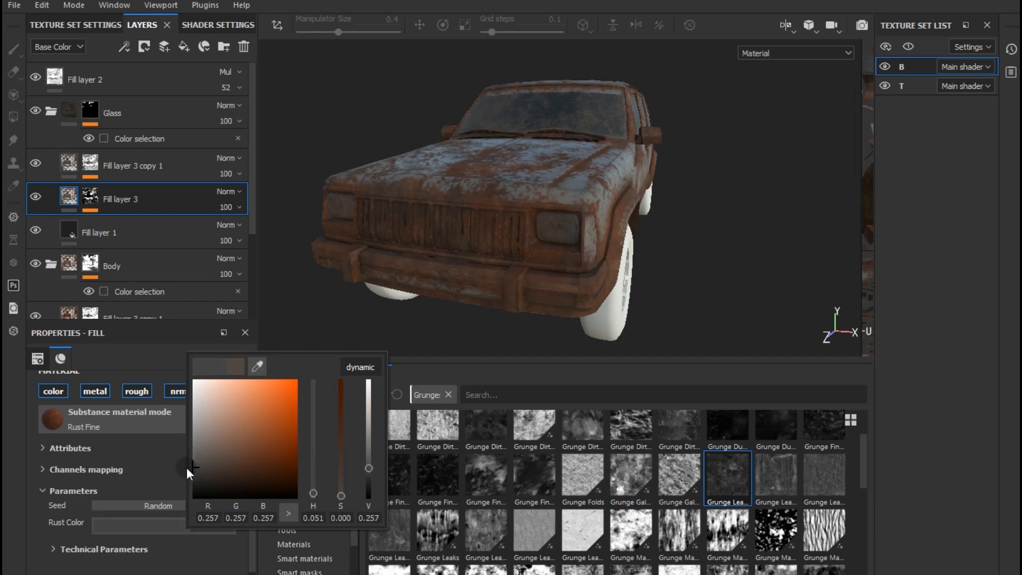
{"action": "left_click", "coordinate": [691, 306]}
{"action": "scroll", "coordinate": [406, 304], "scroll_direction": "down", "scroll_amount": 3}
{"action": "left_click_drag", "start_coordinate": [586, 287], "coordinate": [277, 266], "text": "alt"}
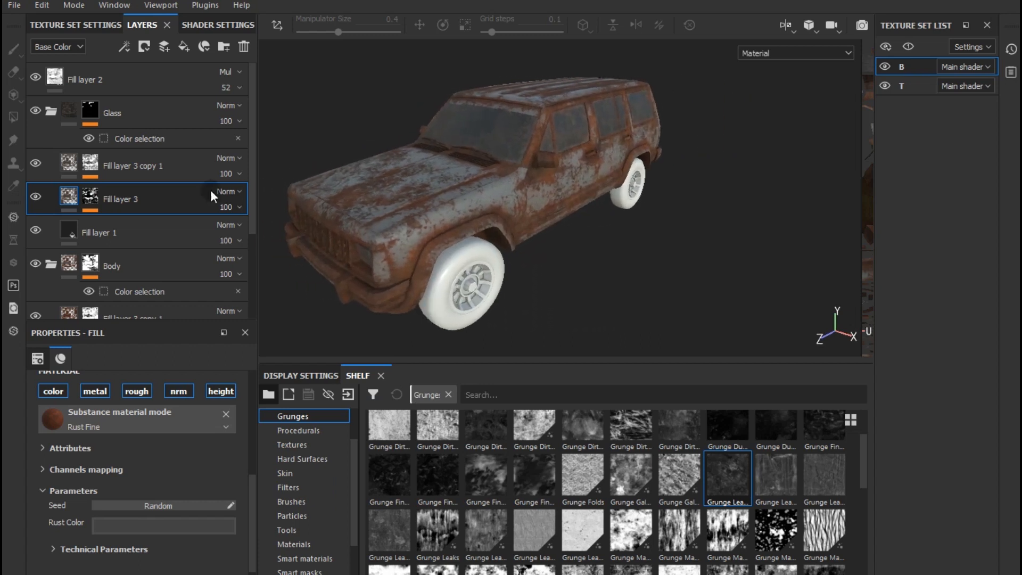
{"action": "left_click", "coordinate": [48, 112]}
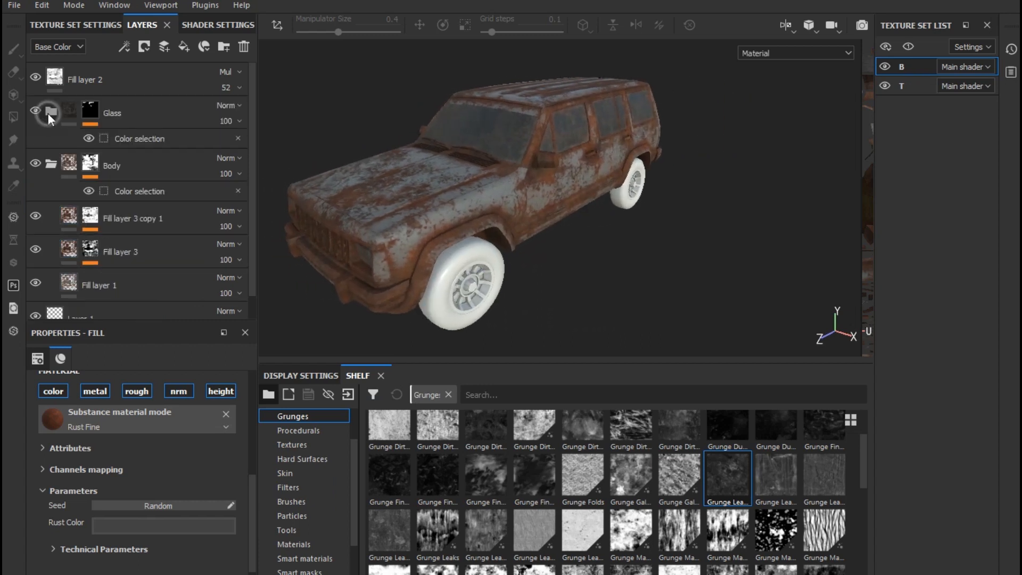
Step: Copy Fill layer 2 and the Body folder from texture set B and paste them into texture set T
{"action": "left_click", "coordinate": [115, 88]}
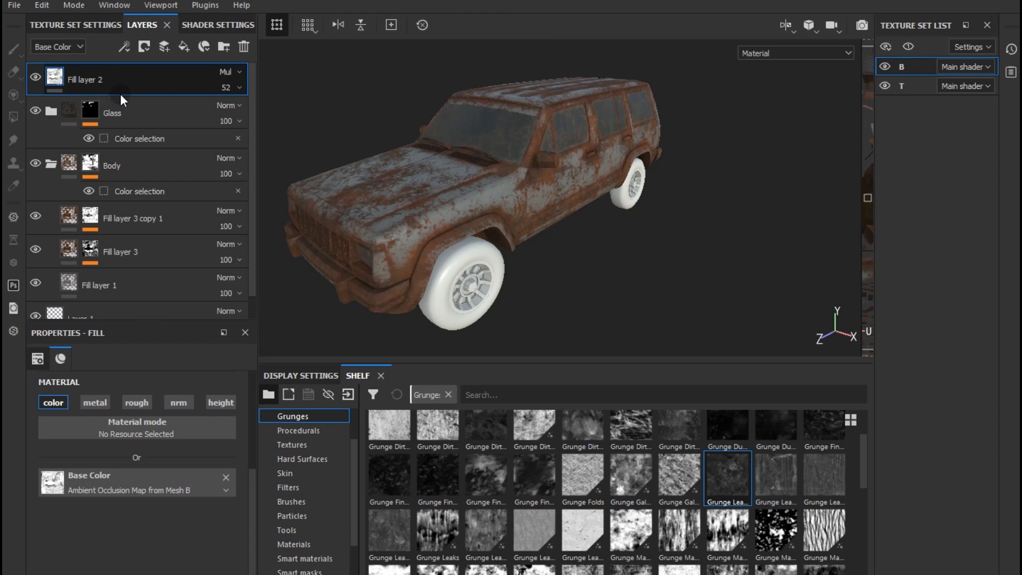
{"action": "left_click", "coordinate": [123, 161], "text": "ctrl"}
{"action": "right_click", "coordinate": [123, 161]}
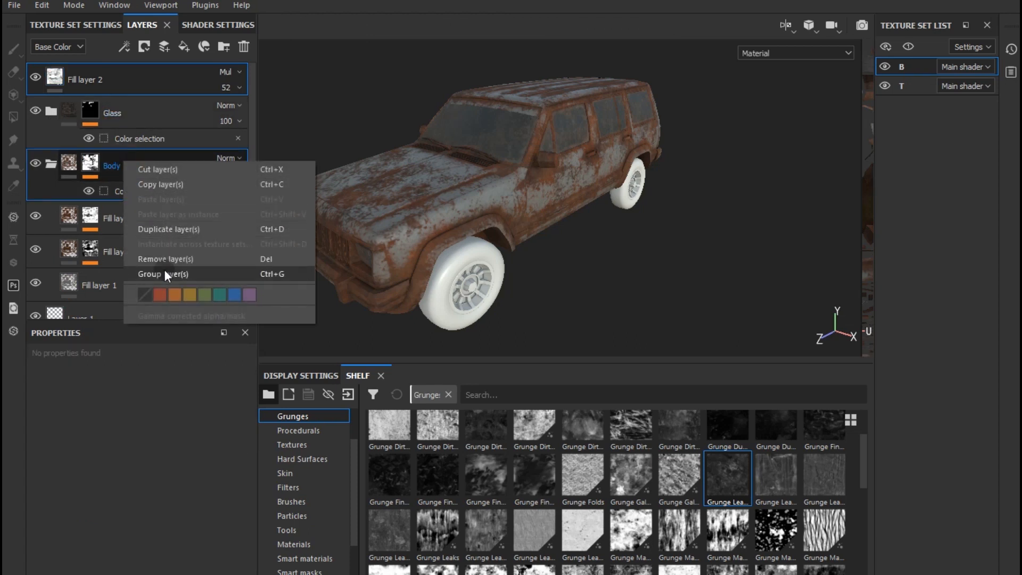
{"action": "left_click", "coordinate": [152, 183]}
{"action": "left_click", "coordinate": [918, 87]}
{"action": "right_click", "coordinate": [120, 83]}
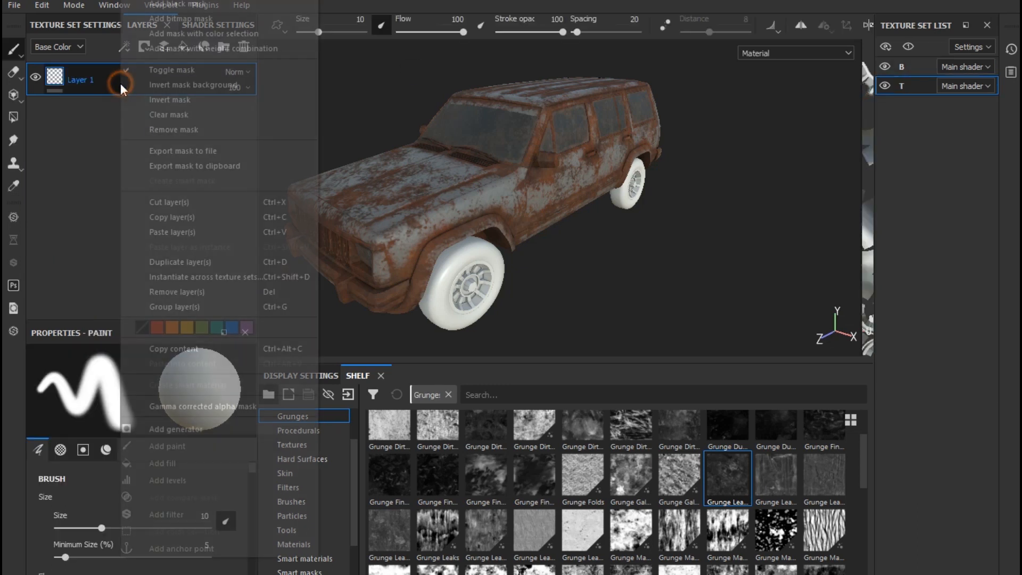
{"action": "left_click", "coordinate": [174, 230]}
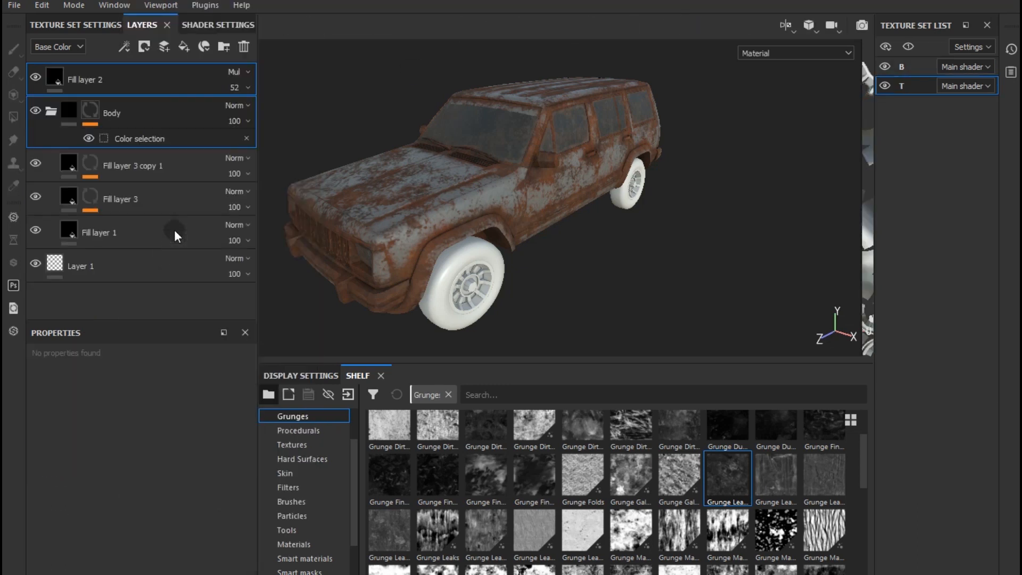
Step: Clear all colors from the pasted Body folder's color selection and pick the tyre's black ID color instead
{"action": "left_click", "coordinate": [127, 138]}
{"action": "left_click", "coordinate": [230, 521]}
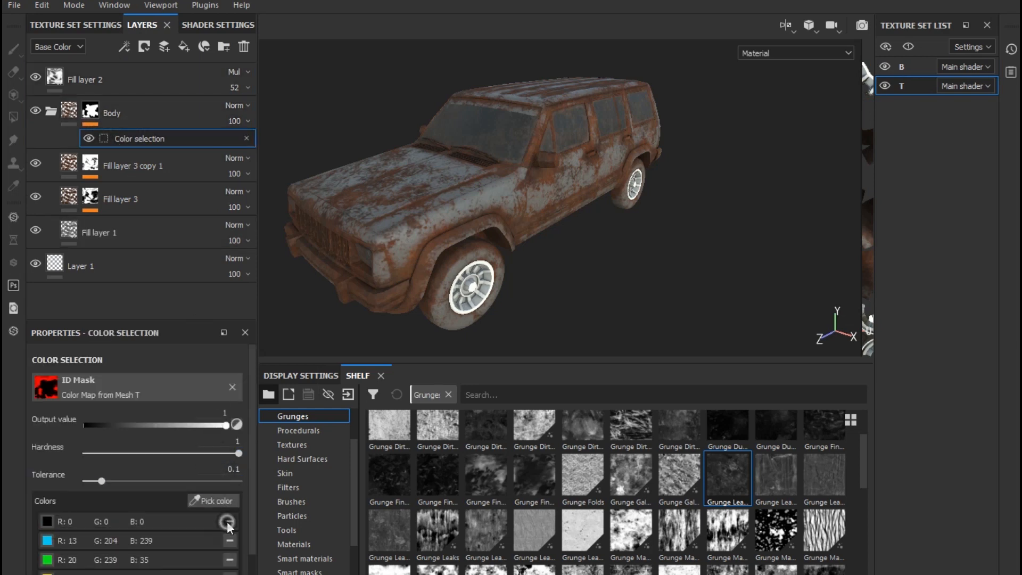
{"action": "left_click", "coordinate": [238, 522]}
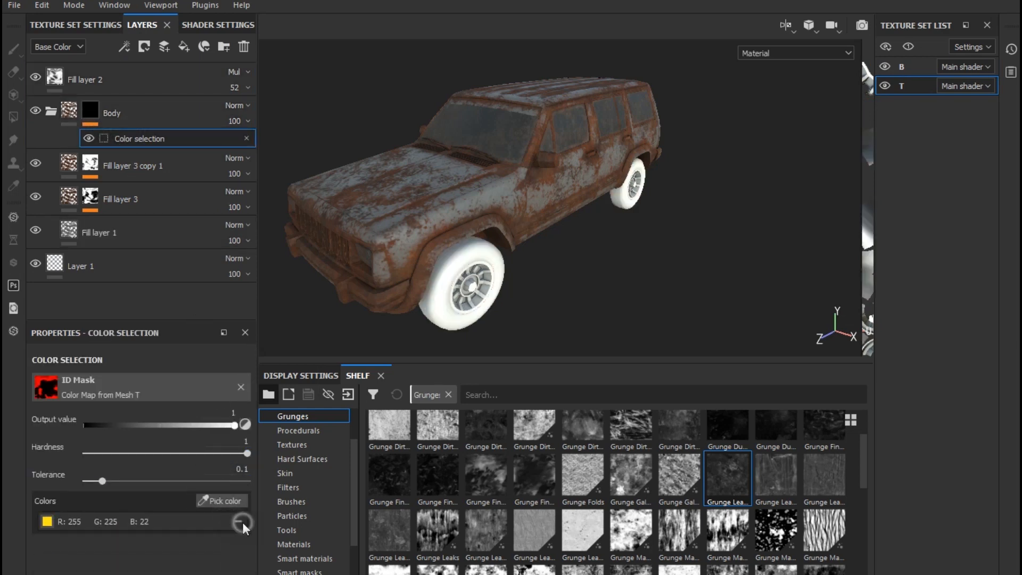
{"action": "left_click", "coordinate": [238, 521]}
{"action": "left_click", "coordinate": [230, 501]}
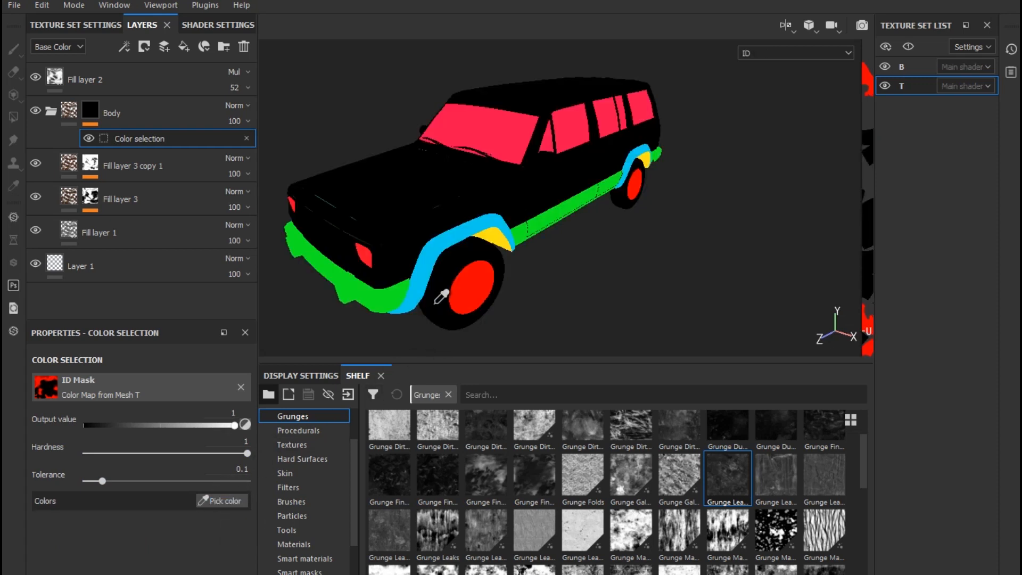
{"action": "left_click", "coordinate": [435, 302]}
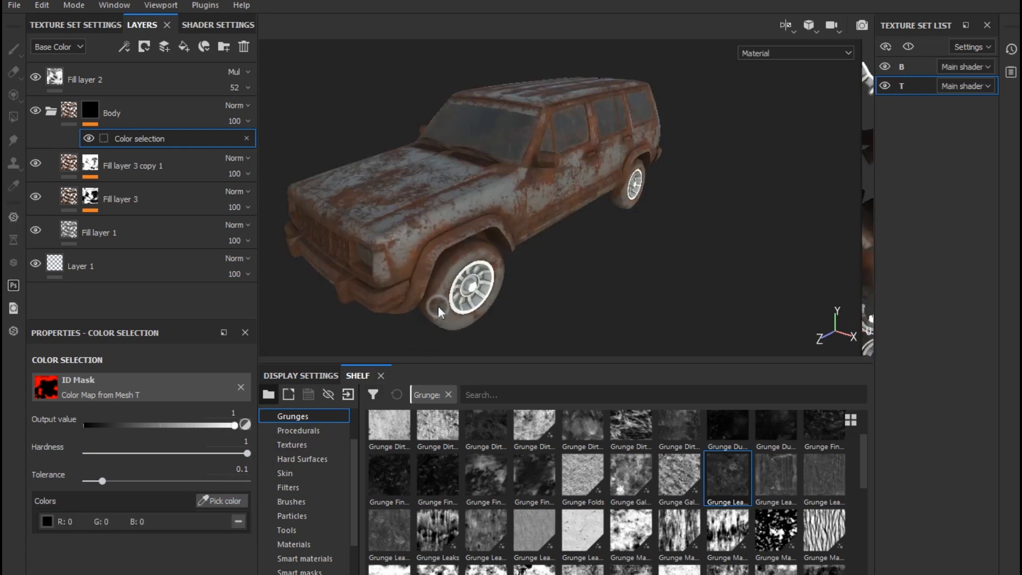
Step: Apply the Artificial Leather material to the Body folder's Fill layer 1 in texture set T and rename the folder Tyre
{"action": "left_click", "coordinate": [123, 235]}
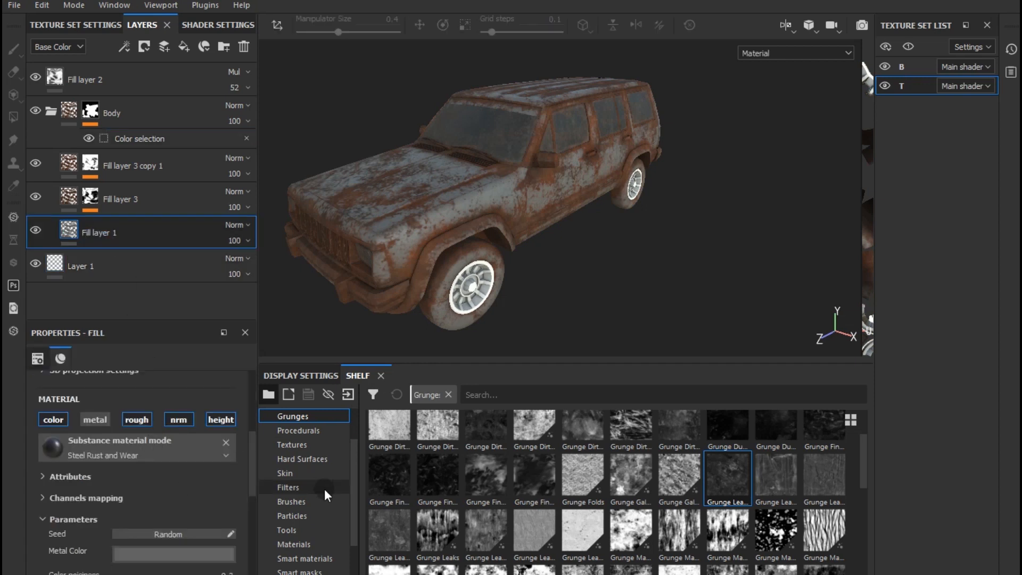
{"action": "left_click", "coordinate": [314, 540]}
{"action": "double_click", "coordinate": [466, 449]}
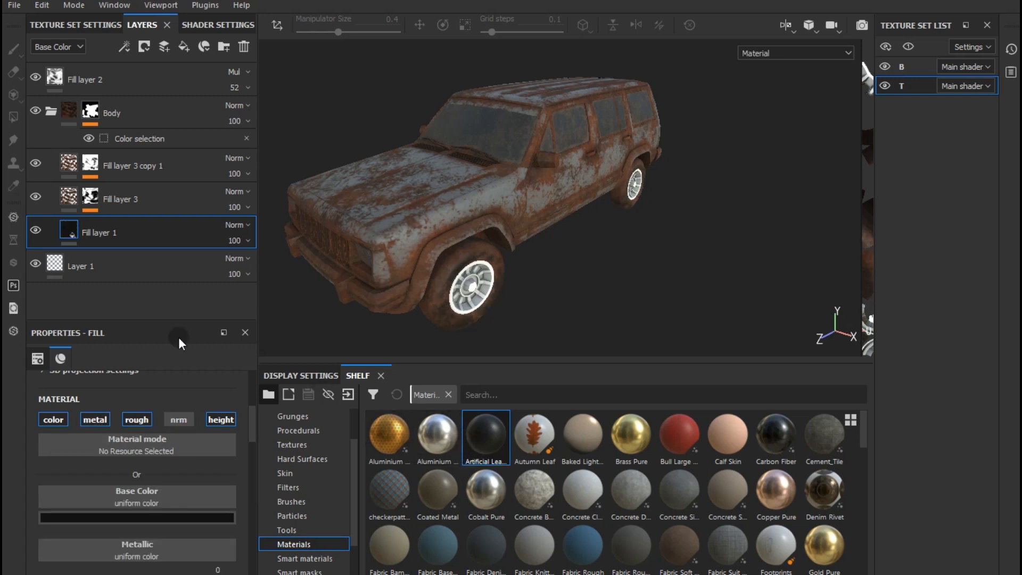
{"action": "left_click", "coordinate": [110, 114]}
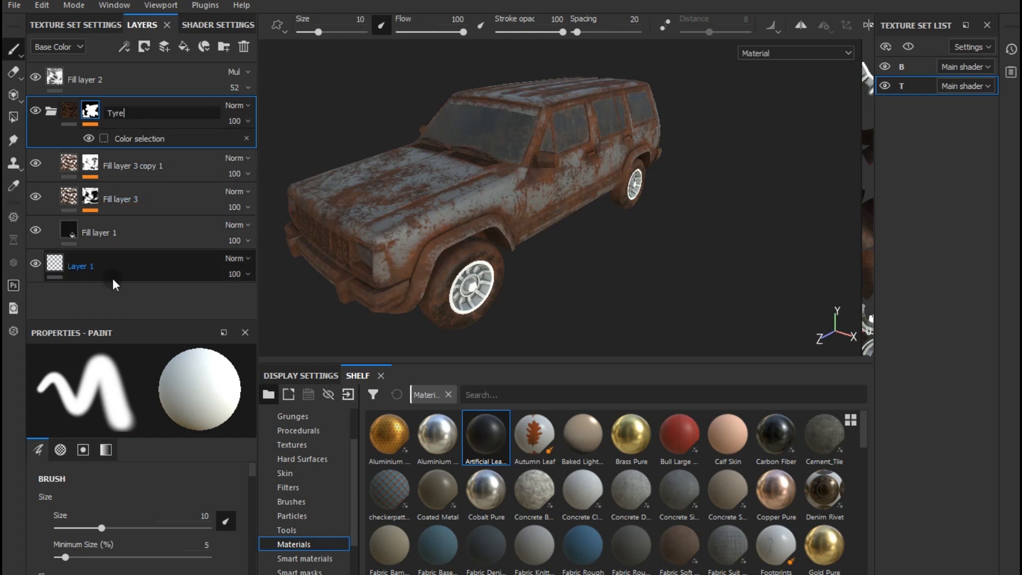
{"action": "left_click", "coordinate": [112, 299]}
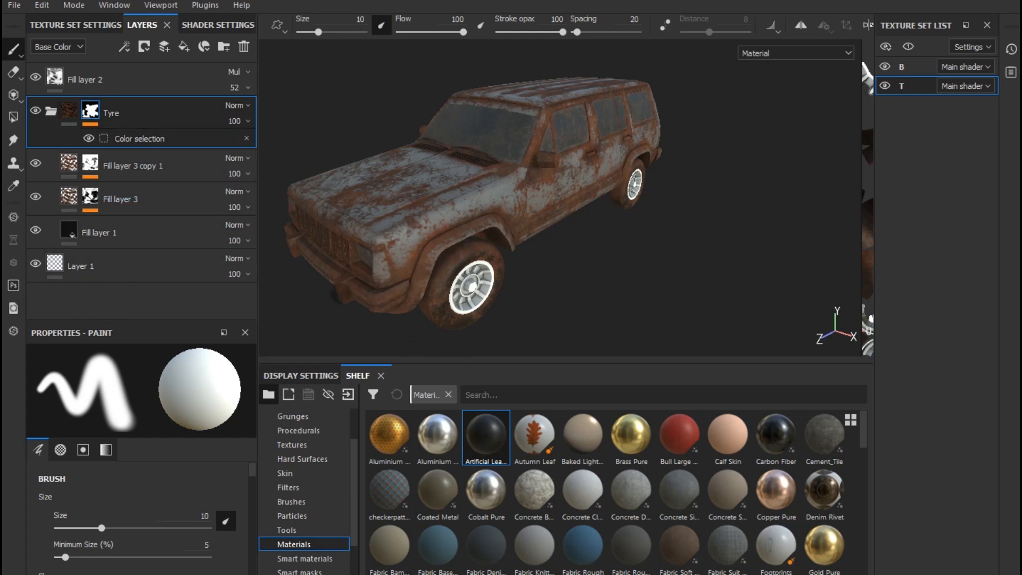
Step: Duplicate the Tyre folder and rename the upper copy Rim
{"action": "left_click", "coordinate": [153, 109]}
{"action": "right_click", "coordinate": [153, 108]}
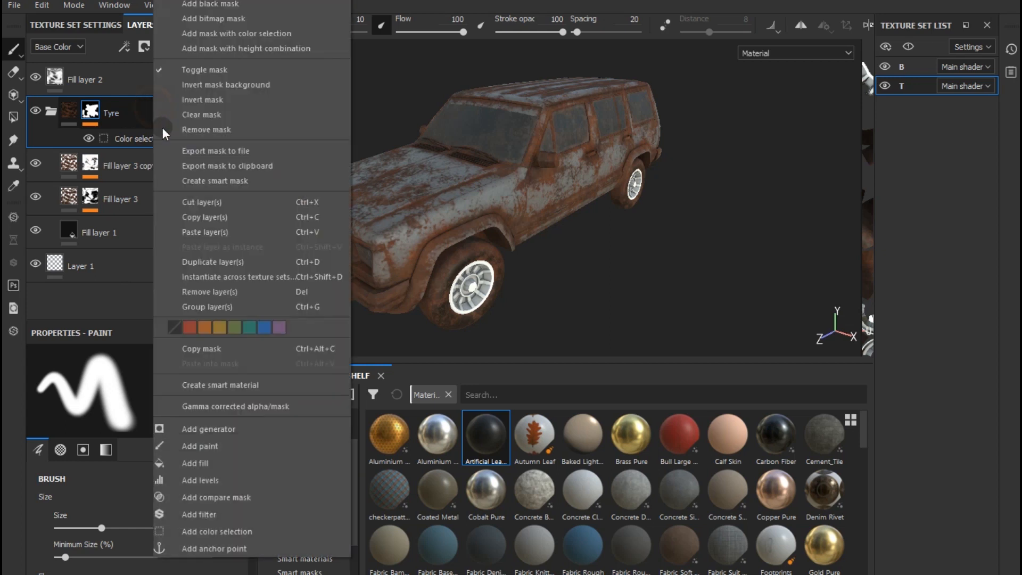
{"action": "left_click", "coordinate": [209, 266]}
{"action": "double_click", "coordinate": [130, 111]}
{"action": "type", "text": "Rim"}
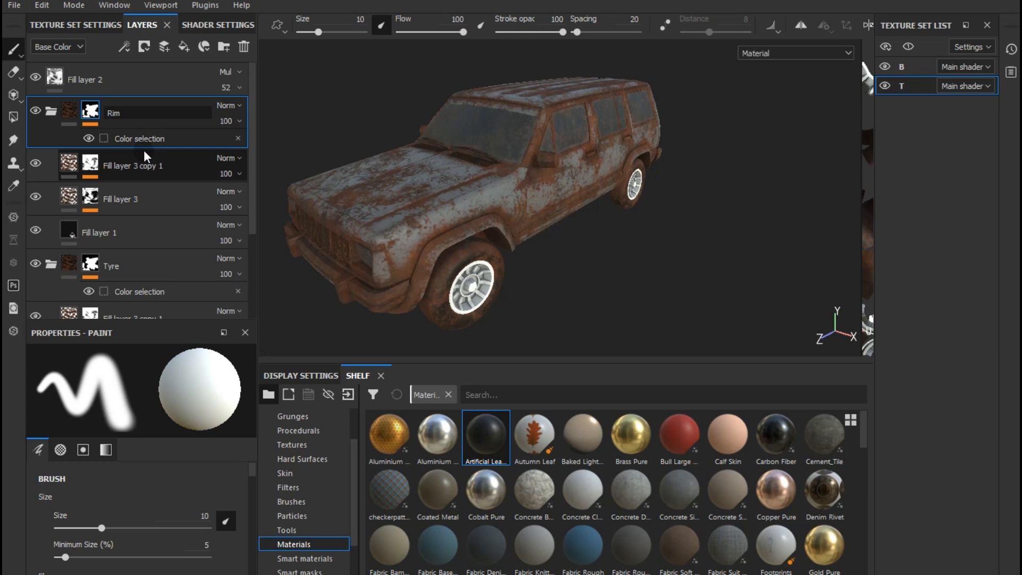
Step: Replace the black color in the Rim folder's color selection with the wheel rim's red ID color and collapse the folder
{"action": "left_click", "coordinate": [143, 138]}
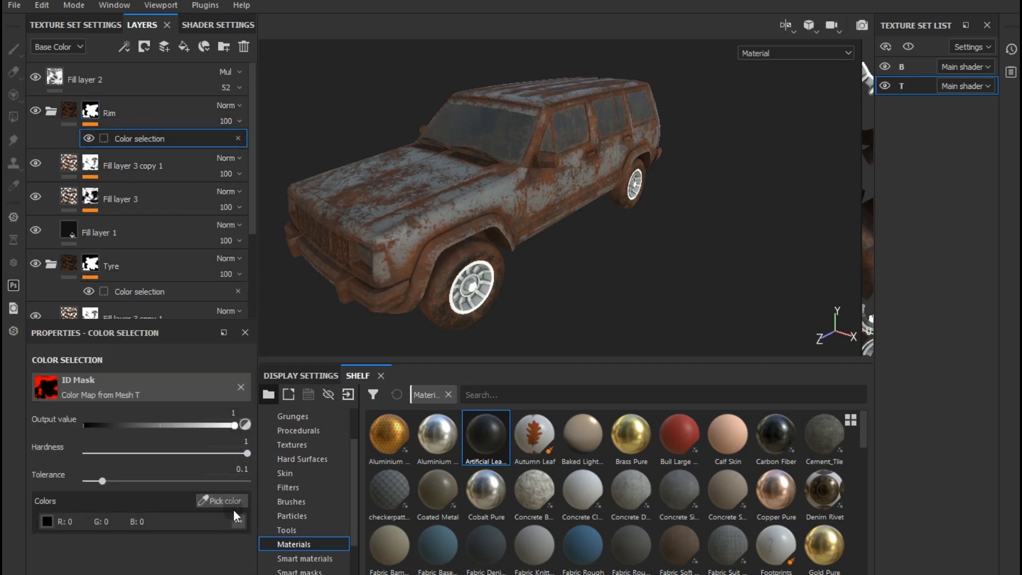
{"action": "left_click", "coordinate": [234, 521]}
{"action": "left_click", "coordinate": [222, 500]}
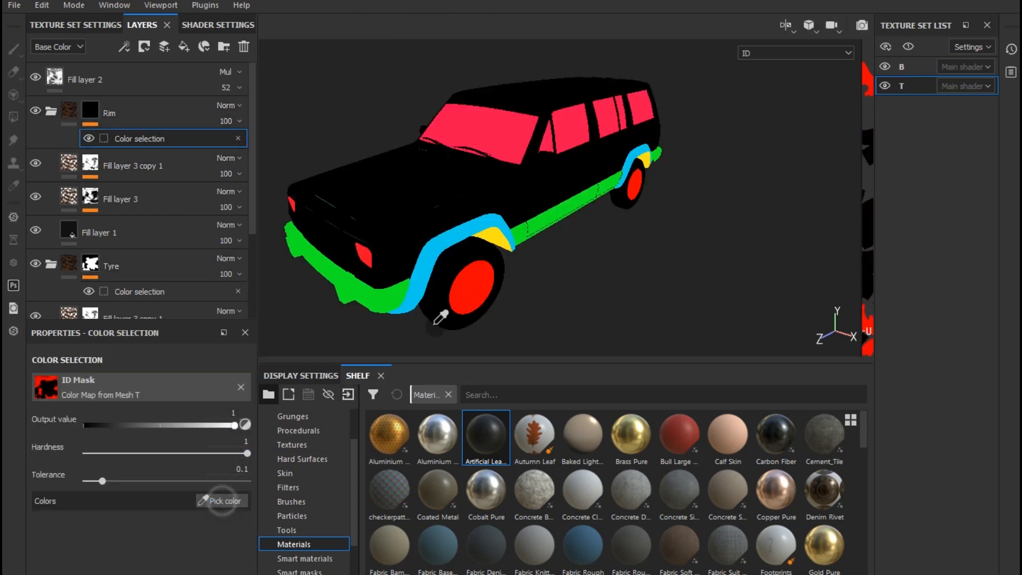
{"action": "left_click", "coordinate": [468, 306]}
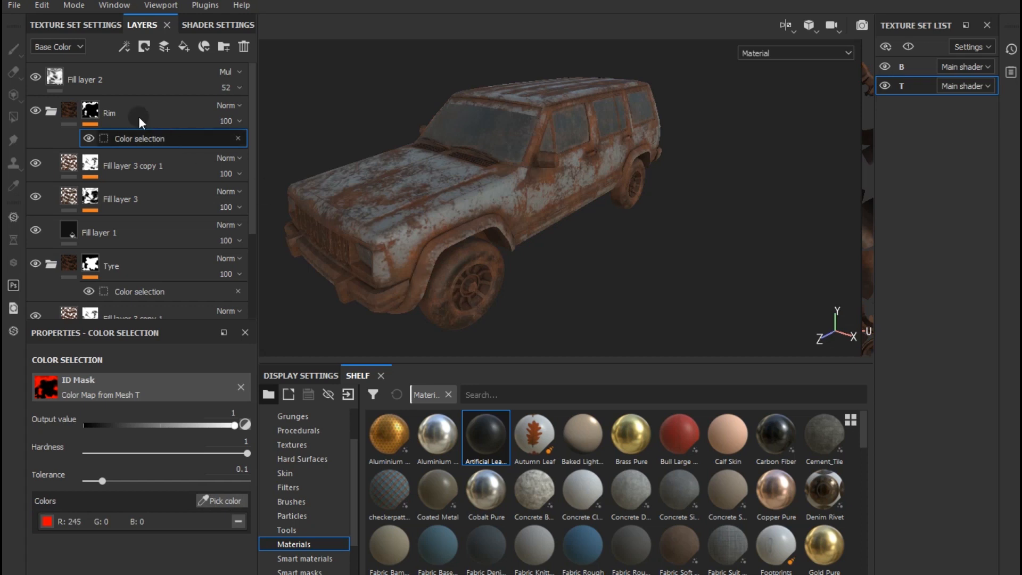
{"action": "left_click", "coordinate": [52, 112]}
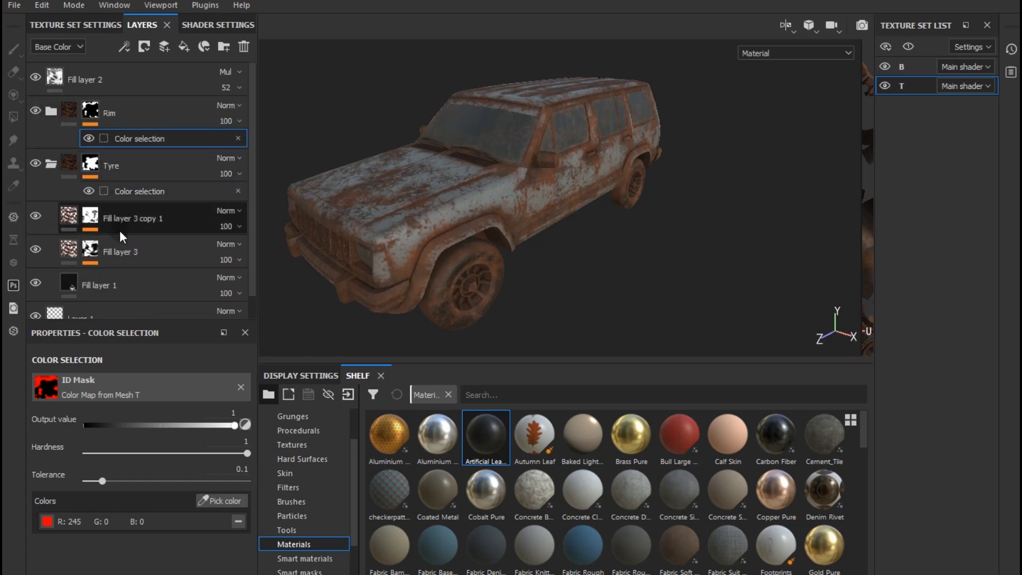
Step: Turn off the metal channel on the Tyre folder's Fill layer 3 and Fill layer 3 copy 1
{"action": "left_click", "coordinate": [61, 252]}
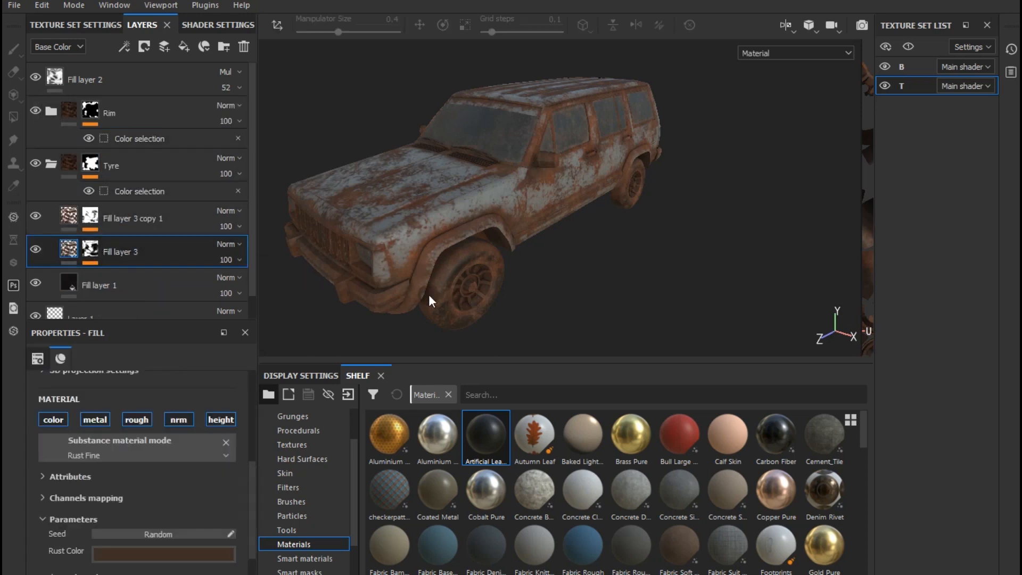
{"action": "left_click", "coordinate": [86, 420]}
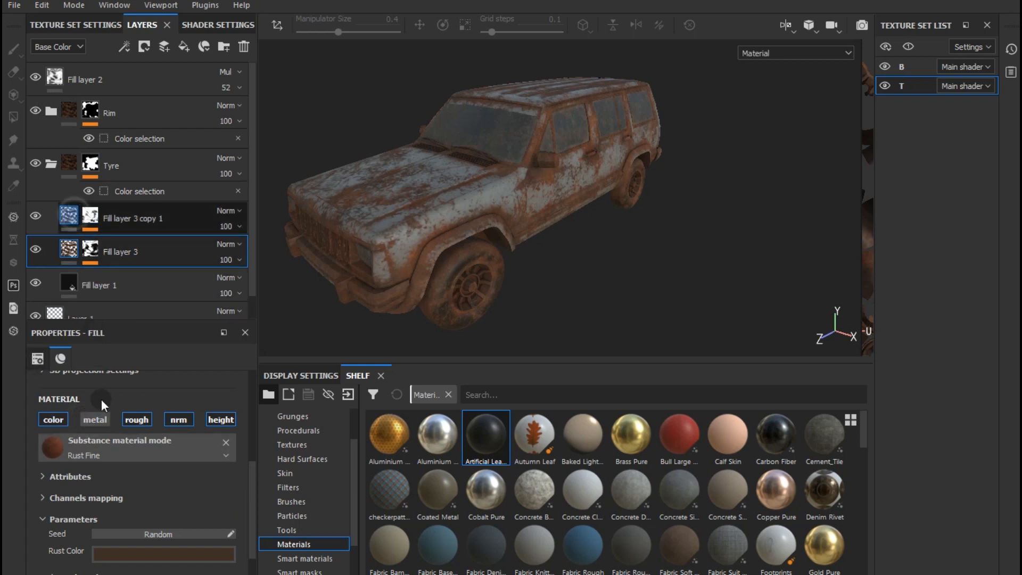
{"action": "left_click", "coordinate": [97, 419]}
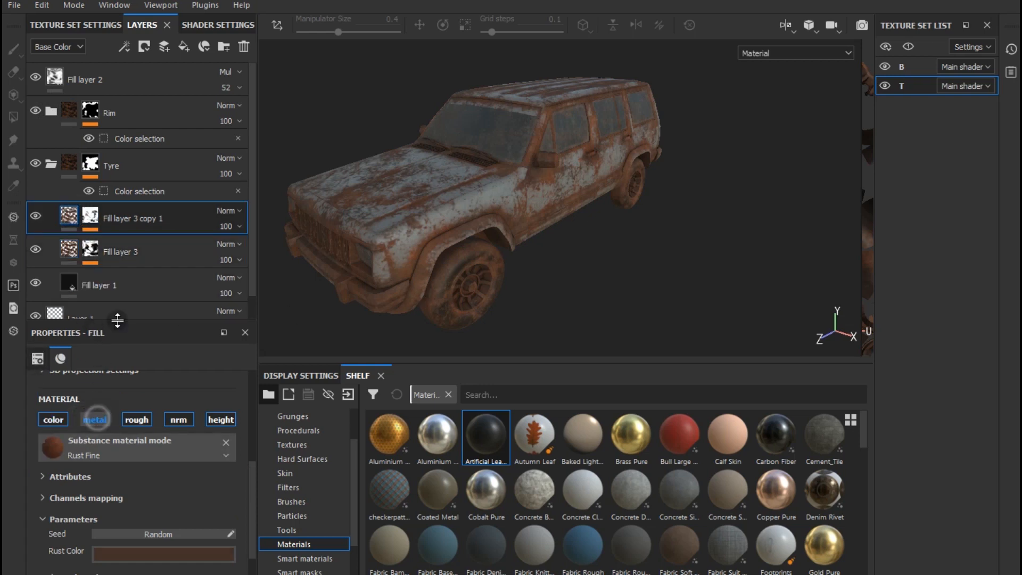
{"action": "left_click", "coordinate": [117, 281]}
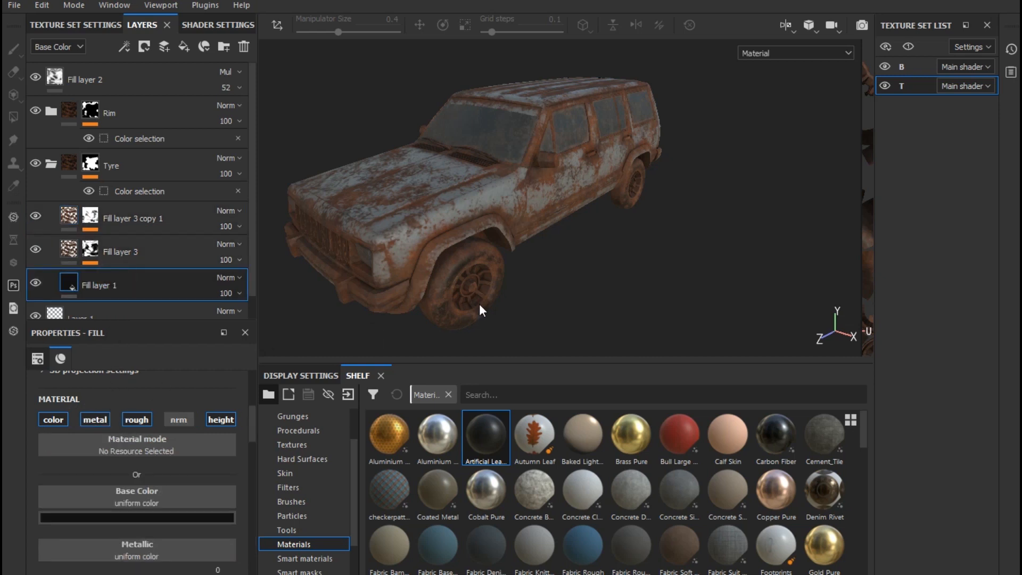
Step: Check the effect of the Tyre folder's Fill layer 3 copy 1 and shift its Rust Color to a duller, yellower brown
{"action": "left_click_drag", "start_coordinate": [478, 302], "coordinate": [425, 284], "text": "alt"}
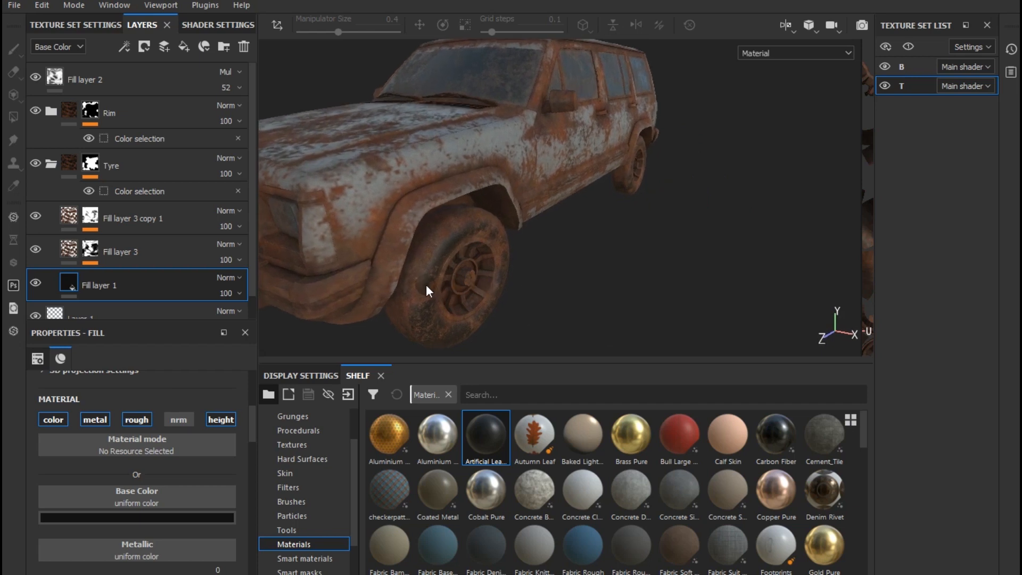
{"action": "left_click", "coordinate": [36, 216]}
{"action": "left_click", "coordinate": [35, 215]}
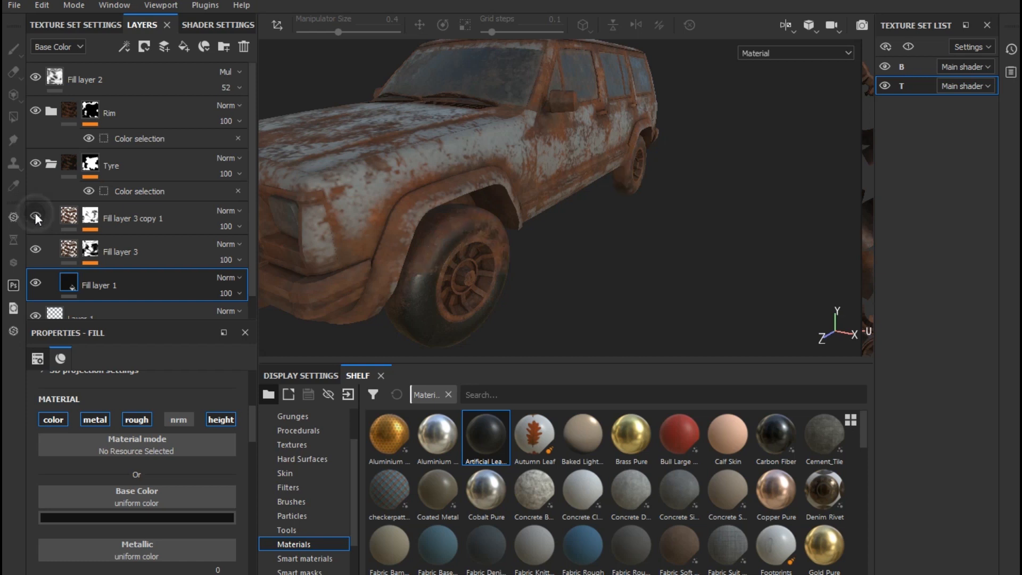
{"action": "left_click", "coordinate": [62, 217]}
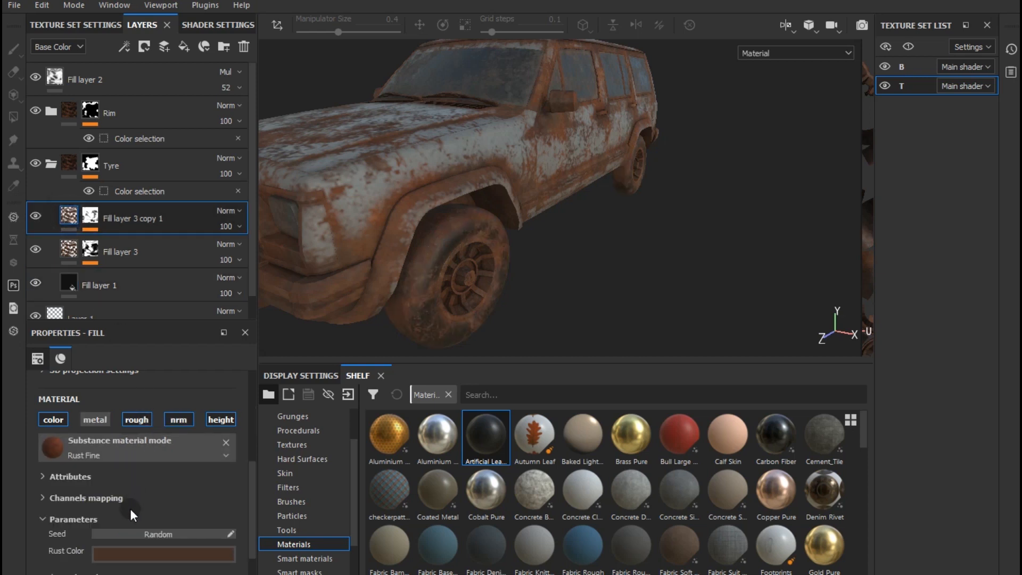
{"action": "left_click", "coordinate": [118, 553]}
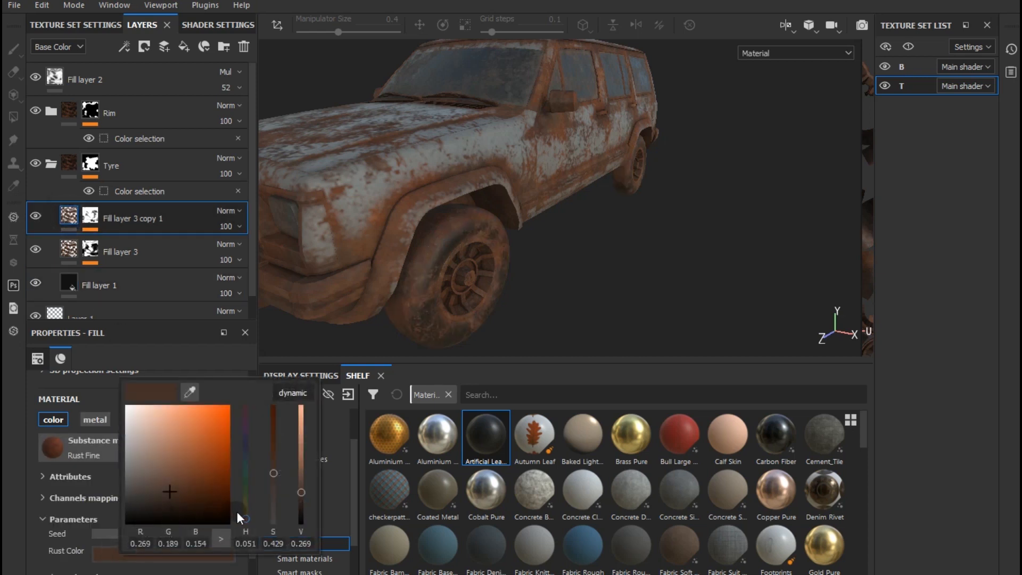
{"action": "left_click_drag", "start_coordinate": [244, 513], "coordinate": [246, 513]}
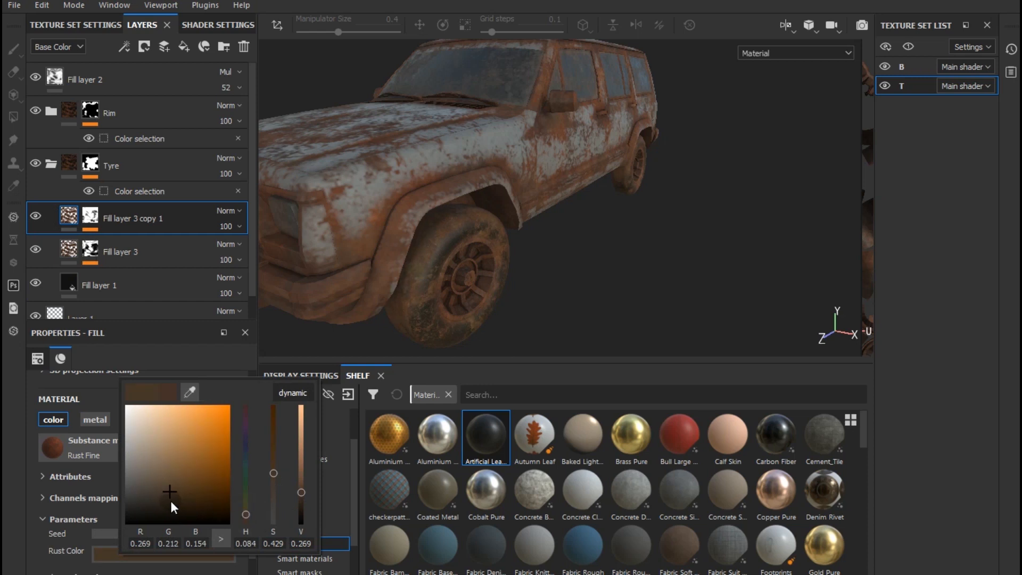
{"action": "mouse_move", "coordinate": [152, 495]}
{"action": "left_mouse_down"}
{"action": "mouse_move", "coordinate": [137, 494]}
{"action": "mouse_move", "coordinate": [157, 495]}
{"action": "left_mouse_up"}
{"action": "left_click", "coordinate": [658, 330]}
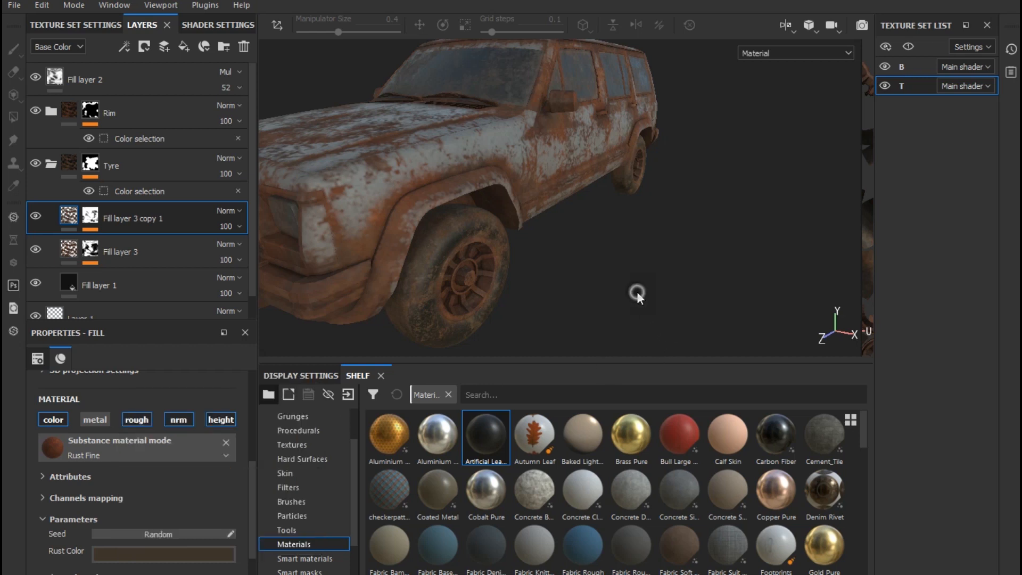
Step: Shift the Rust Color of the Tyre folder's Fill layer 3 to a yellower, less saturated brown with hue about 0.090
{"action": "left_click", "coordinate": [74, 261]}
{"action": "left_click", "coordinate": [163, 554]}
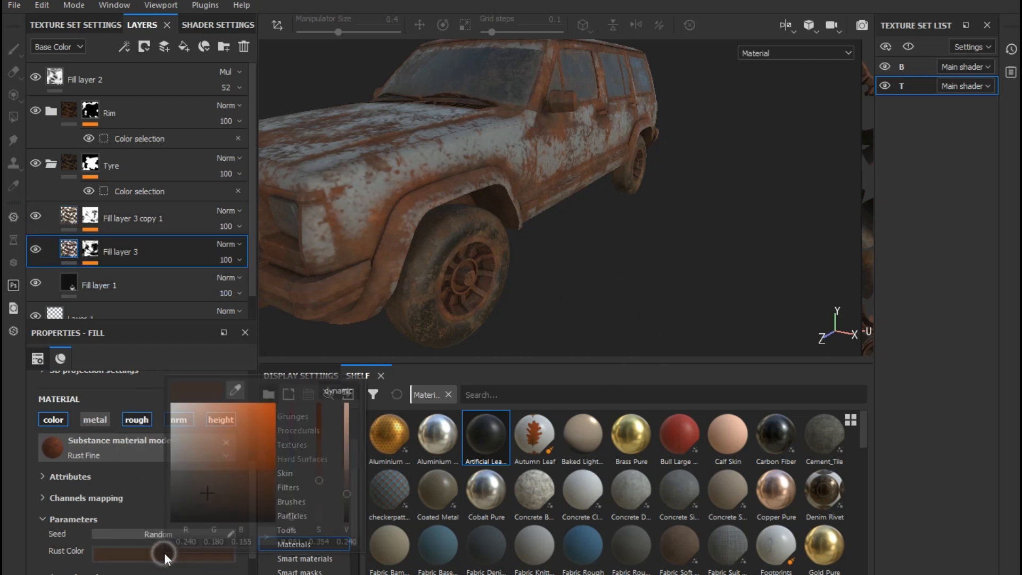
{"action": "left_click", "coordinate": [289, 511]}
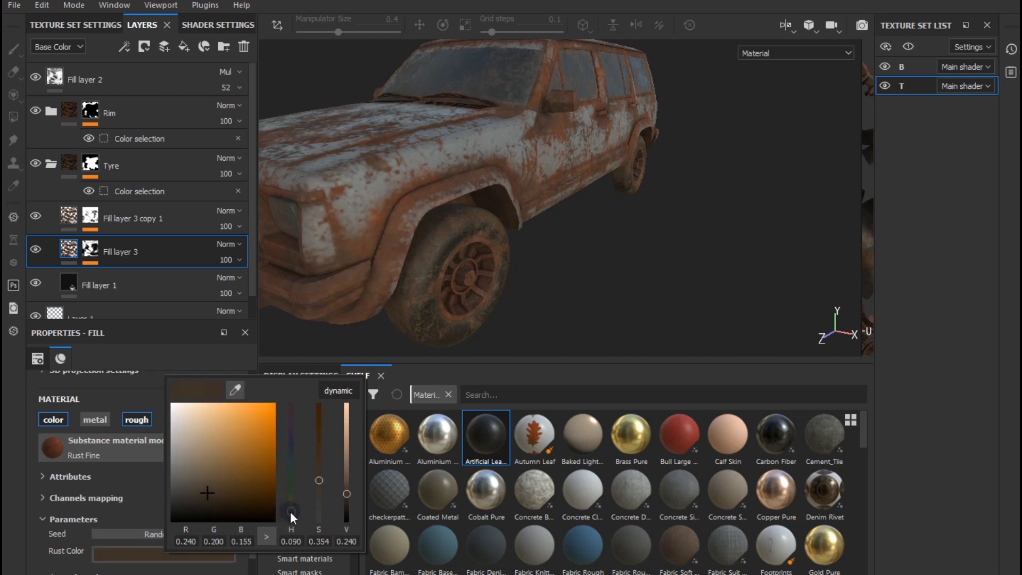
{"action": "mouse_move", "coordinate": [191, 502]}
{"action": "left_mouse_down"}
{"action": "mouse_move", "coordinate": [182, 509]}
{"action": "mouse_move", "coordinate": [176, 481]}
{"action": "mouse_move", "coordinate": [186, 432]}
{"action": "mouse_move", "coordinate": [173, 489]}
{"action": "mouse_move", "coordinate": [237, 462]}
{"action": "mouse_move", "coordinate": [203, 493]}
{"action": "left_mouse_up"}
{"action": "left_click", "coordinate": [556, 327]}
{"action": "left_click_drag", "start_coordinate": [557, 320], "coordinate": [525, 308], "text": "alt"}
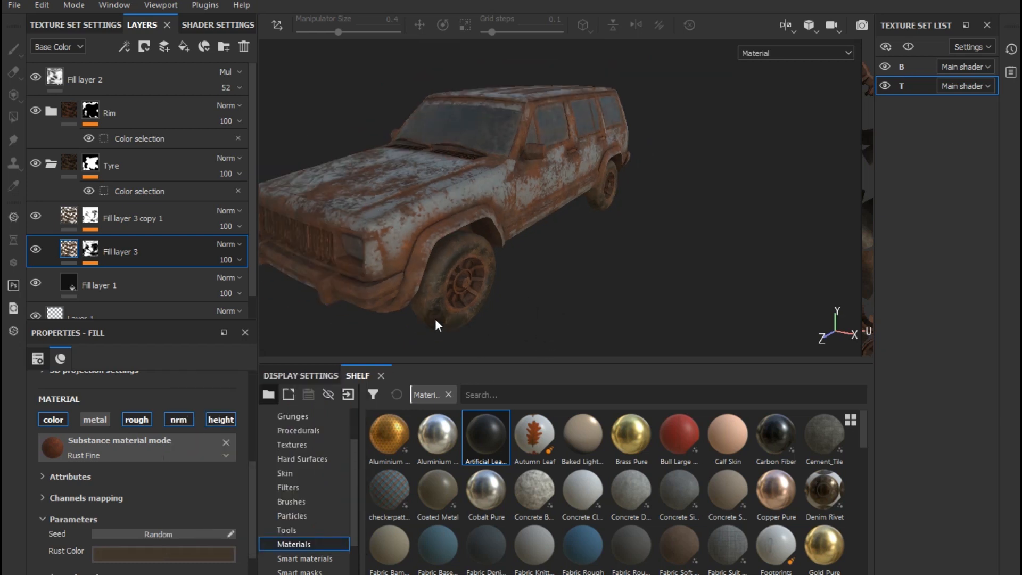
{"action": "left_click_drag", "start_coordinate": [609, 282], "coordinate": [533, 276], "text": "alt"}
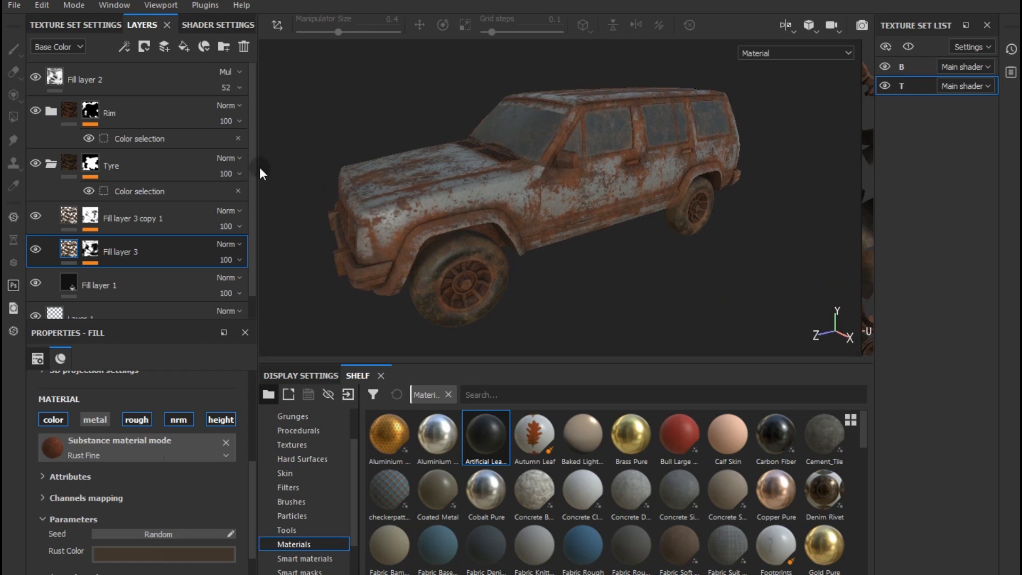
Step: In the Rim folder, examine what Fill layer 3 copy 1's Mask Editor and Dirt effects contribute to the wheel by toggling their visibility
{"action": "left_click", "coordinate": [50, 160]}
{"action": "left_click", "coordinate": [55, 110]}
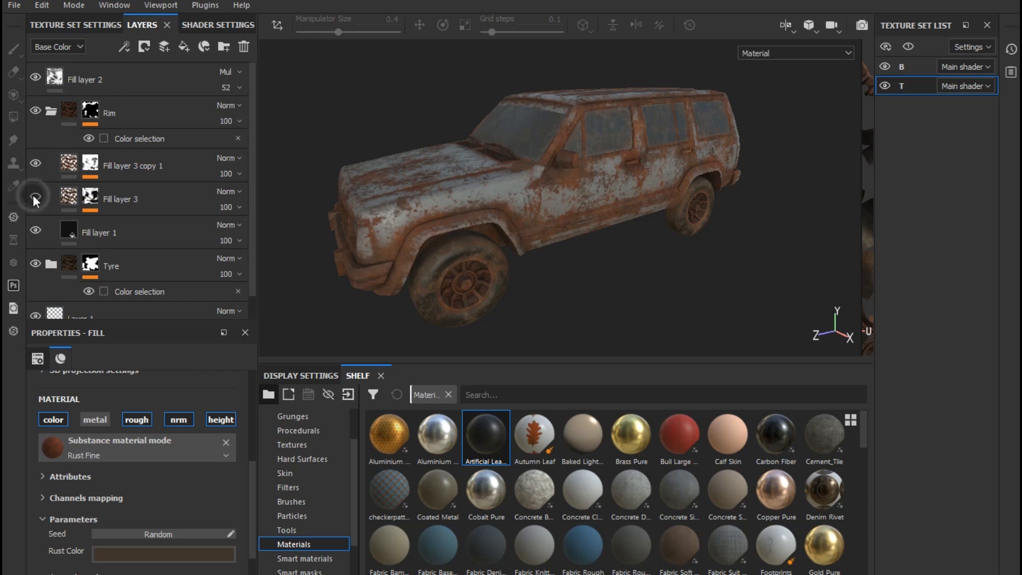
{"action": "left_click", "coordinate": [34, 162]}
{"action": "scroll", "coordinate": [468, 326], "scroll_direction": "up", "scroll_amount": 3}
{"action": "left_click", "coordinate": [91, 166]}
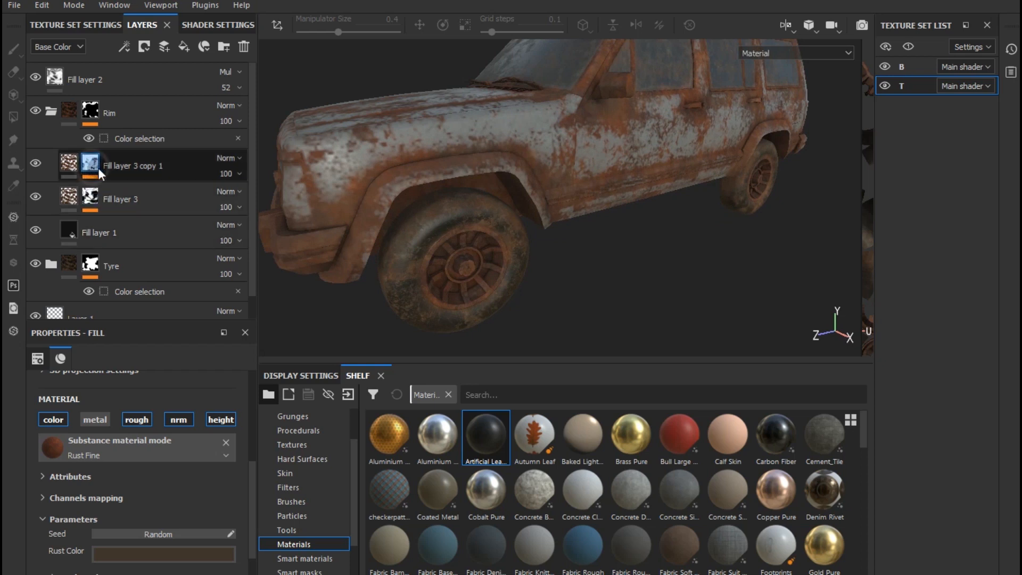
{"action": "left_click", "coordinate": [88, 190]}
{"action": "left_click", "coordinate": [88, 190]}
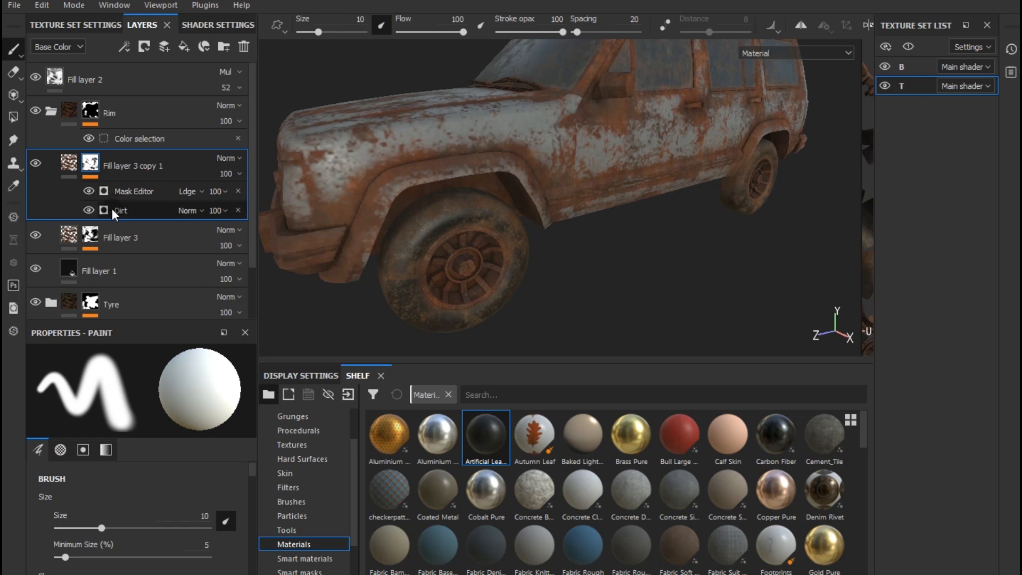
{"action": "left_click", "coordinate": [89, 206]}
{"action": "left_click", "coordinate": [89, 206]}
{"action": "left_click", "coordinate": [89, 206]}
{"action": "left_click", "coordinate": [88, 206]}
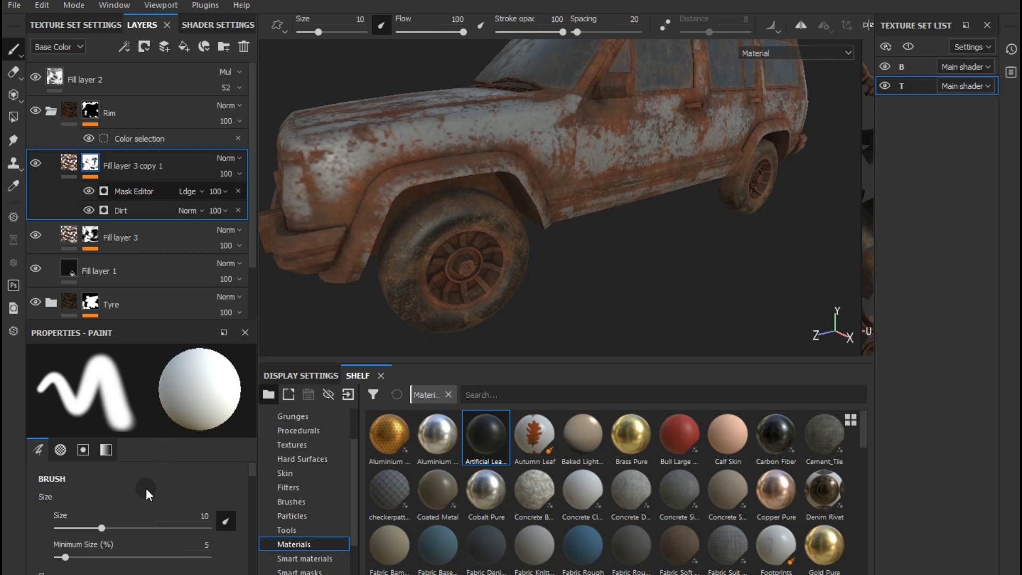
Step: Set the Ambient Occlusion to 0.34 in the Mask Editor of the Rim folder's Fill layer 3 copy 1
{"action": "scroll", "coordinate": [155, 500], "scroll_direction": "down", "scroll_amount": 5}
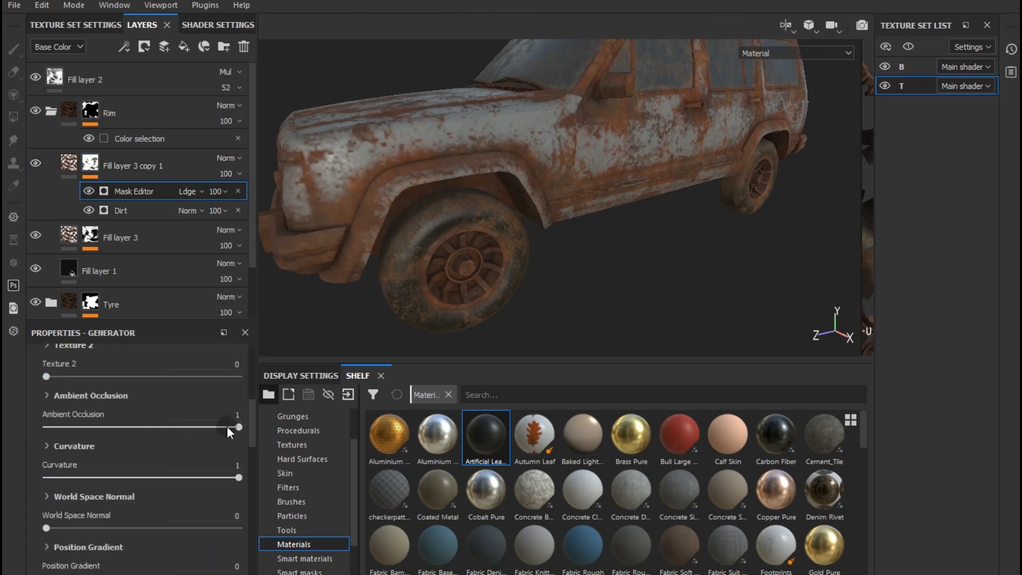
{"action": "mouse_move", "coordinate": [191, 423]}
{"action": "left_mouse_down"}
{"action": "mouse_move", "coordinate": [33, 417]}
{"action": "mouse_move", "coordinate": [308, 432]}
{"action": "mouse_move", "coordinate": [119, 433]}
{"action": "left_mouse_up"}
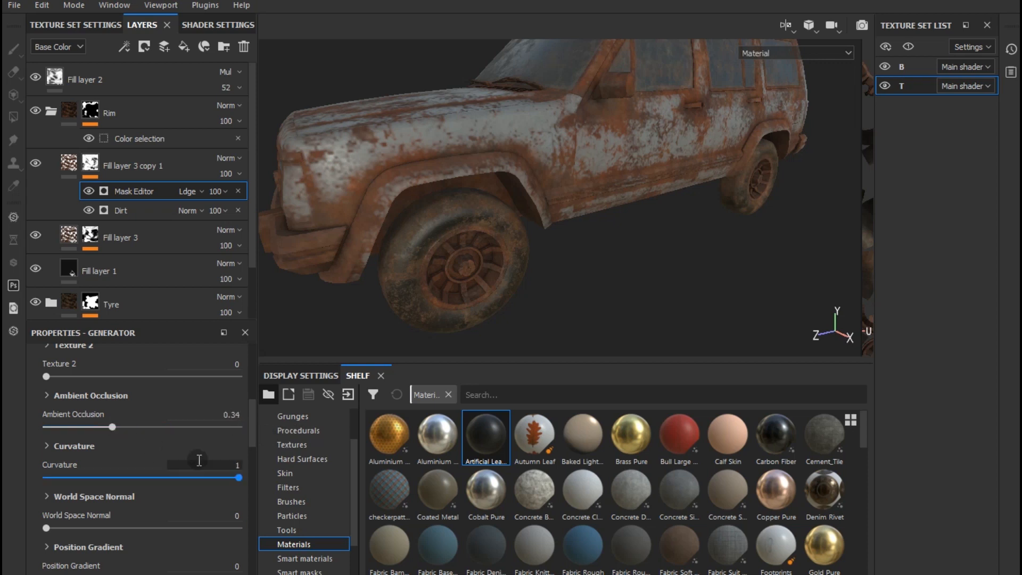
{"action": "scroll", "coordinate": [177, 429], "scroll_direction": "up", "scroll_amount": 3}
Step: Set the Grunge Amount to 0.09 in the Dirt generator of the Rim folder's Fill layer 3 copy 1
{"action": "left_click", "coordinate": [130, 215]}
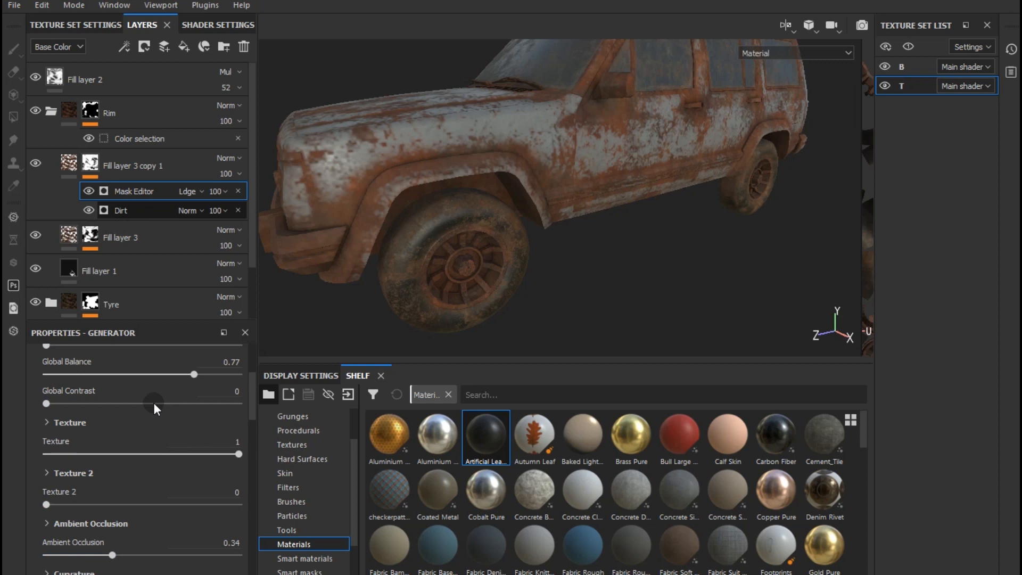
{"action": "scroll", "coordinate": [171, 477], "scroll_direction": "down", "scroll_amount": 1}
{"action": "scroll", "coordinate": [173, 478], "scroll_direction": "up", "scroll_amount": 1}
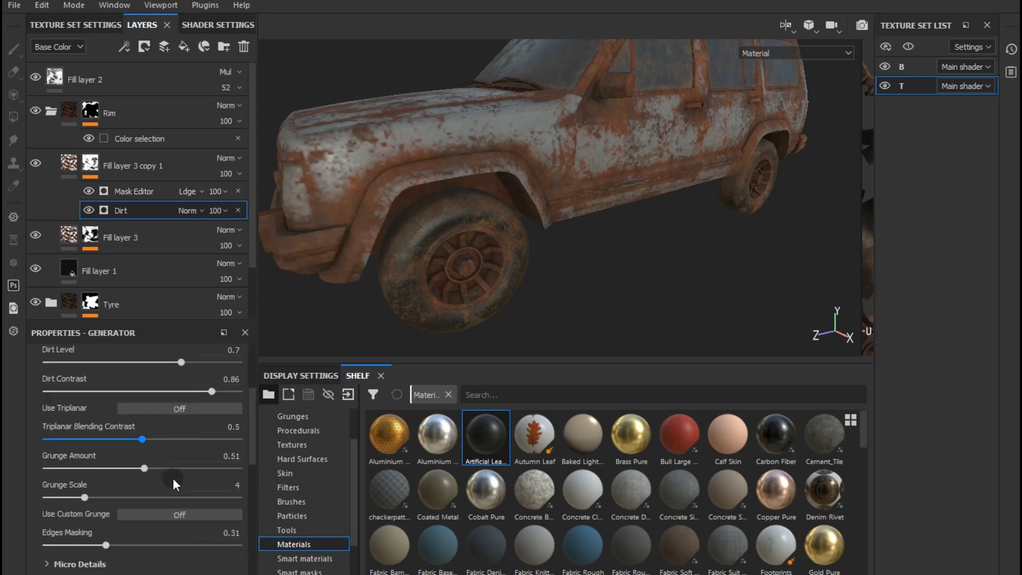
{"action": "left_click_drag", "start_coordinate": [142, 469], "coordinate": [63, 468]}
{"action": "left_click", "coordinate": [603, 308]}
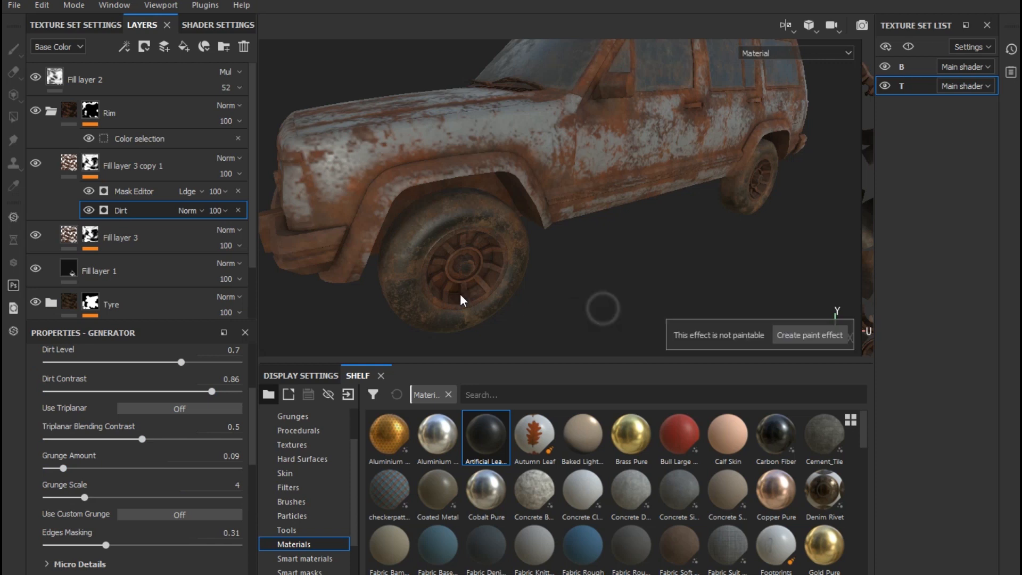
{"action": "scroll", "coordinate": [460, 299], "scroll_direction": "down", "scroll_amount": 3}
{"action": "mouse_move", "coordinate": [460, 299]}
{"action": "left_mouse_down", "text": "alt"}
{"action": "mouse_move", "coordinate": [544, 283]}
{"action": "mouse_move", "coordinate": [520, 288]}
{"action": "mouse_move", "coordinate": [527, 299]}
{"action": "mouse_move", "coordinate": [556, 262]}
{"action": "mouse_move", "coordinate": [538, 274]}
{"action": "left_mouse_up", "text": "alt"}
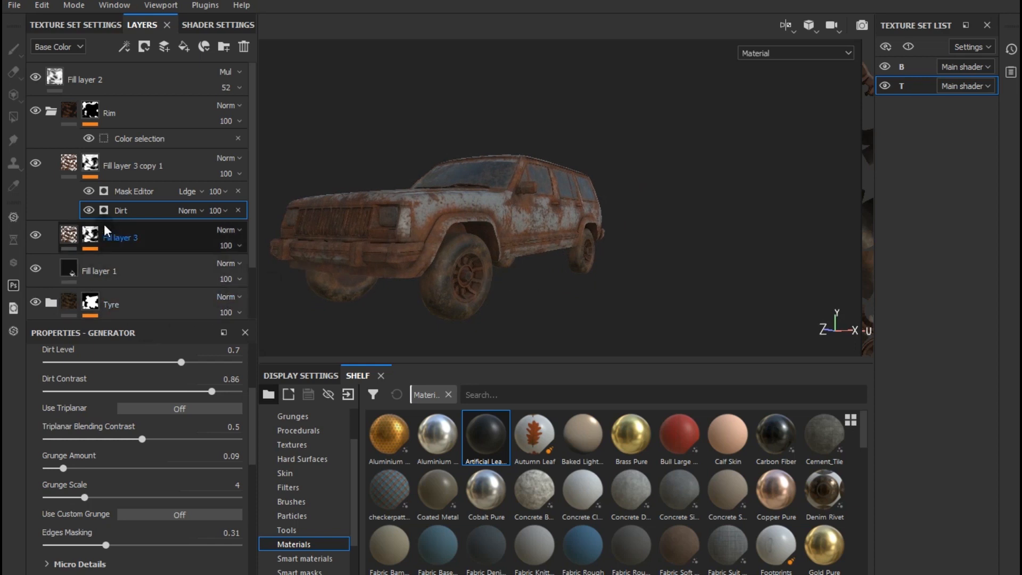
Step: Collapse the Rim folder and set the Roughness grunge's Level_Out_High to 0.86 on the Tyre folder's Fill layer 1
{"action": "left_click", "coordinate": [55, 114]}
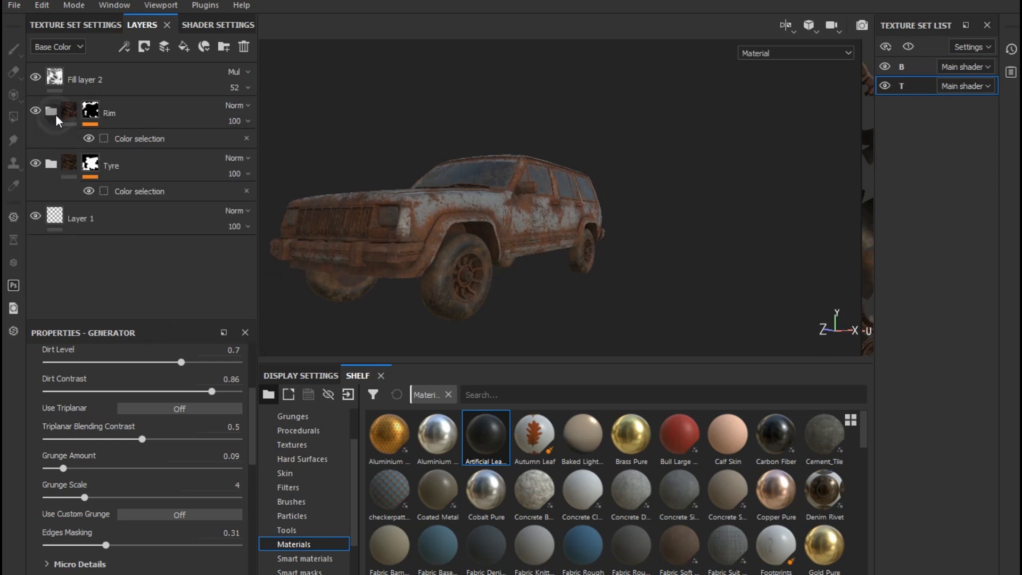
{"action": "left_click", "coordinate": [51, 165]}
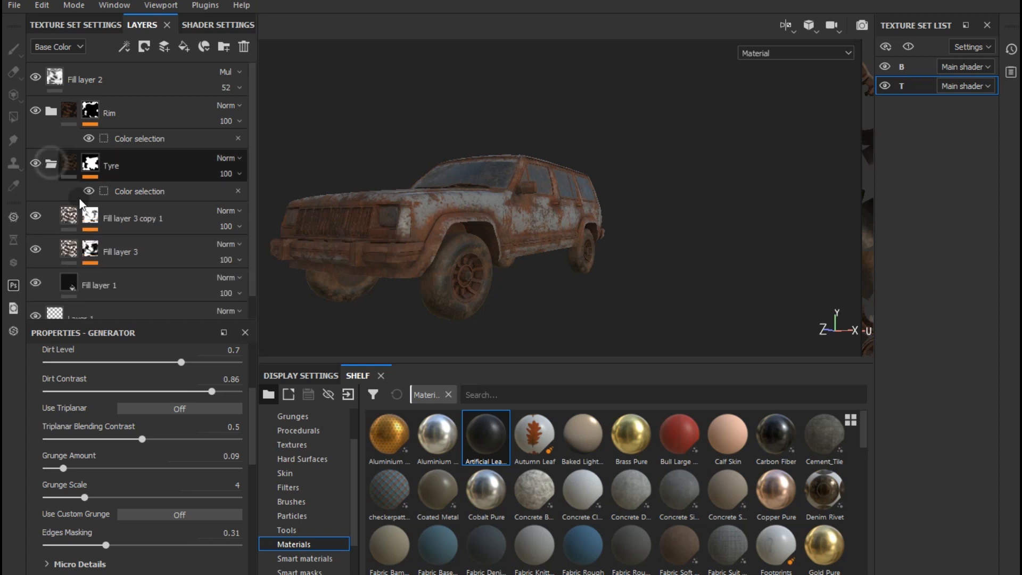
{"action": "left_click", "coordinate": [114, 278]}
{"action": "scroll", "coordinate": [148, 479], "scroll_direction": "down", "scroll_amount": 2}
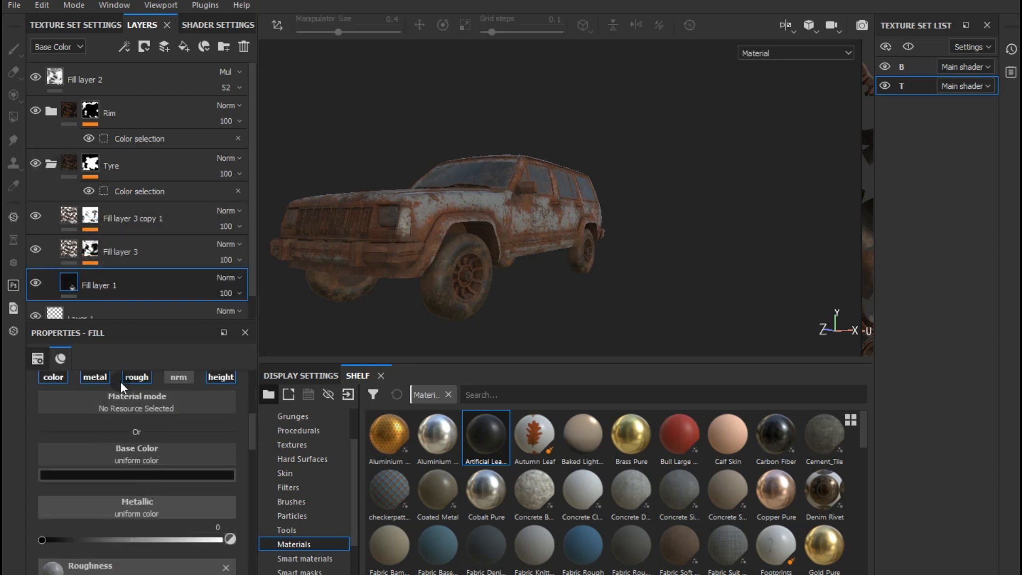
{"action": "left_click", "coordinate": [120, 47]}
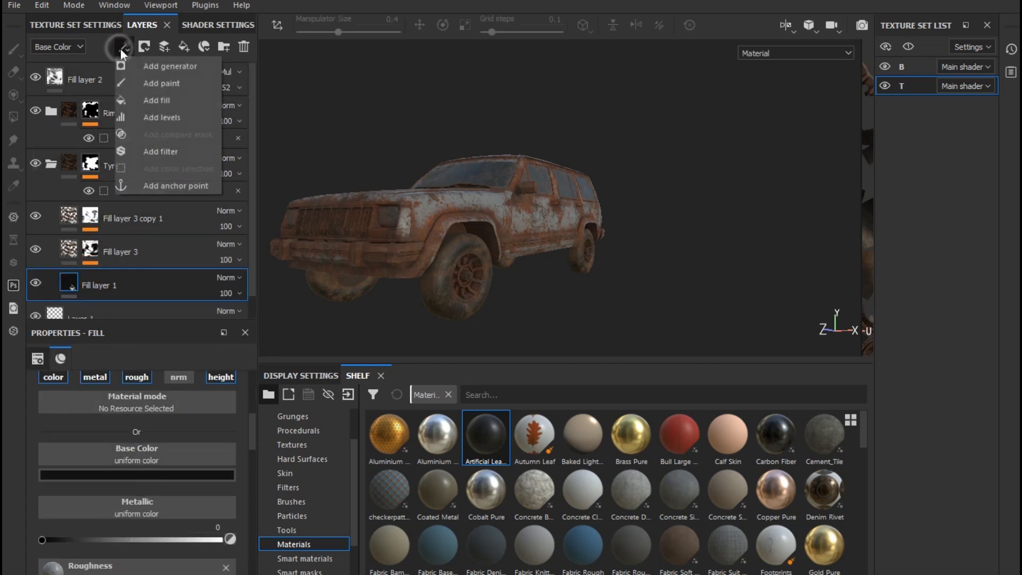
{"action": "left_click", "coordinate": [79, 426]}
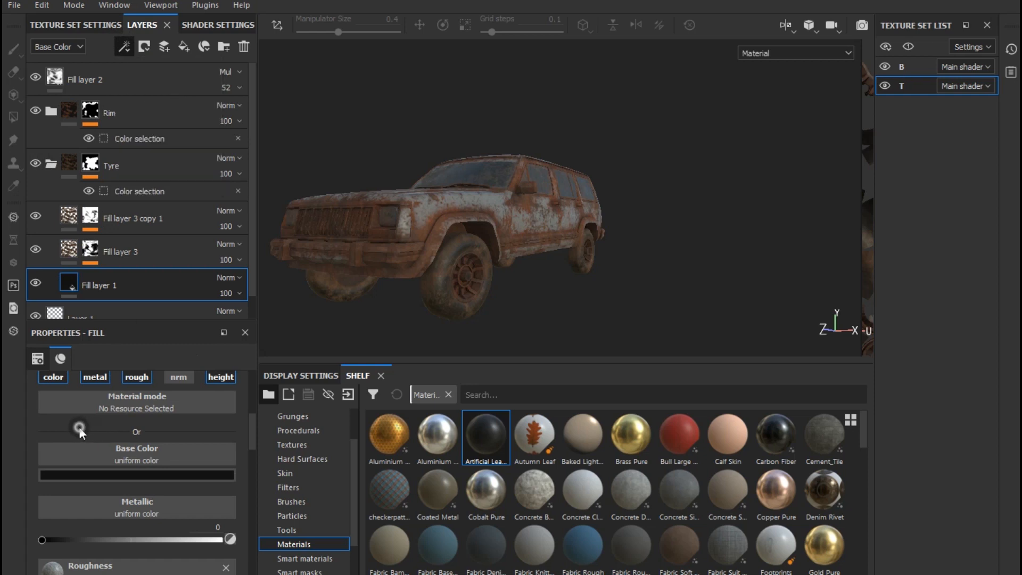
{"action": "scroll", "coordinate": [79, 427], "scroll_direction": "down", "scroll_amount": 4}
{"action": "scroll", "coordinate": [457, 307], "scroll_direction": "up", "scroll_amount": 3}
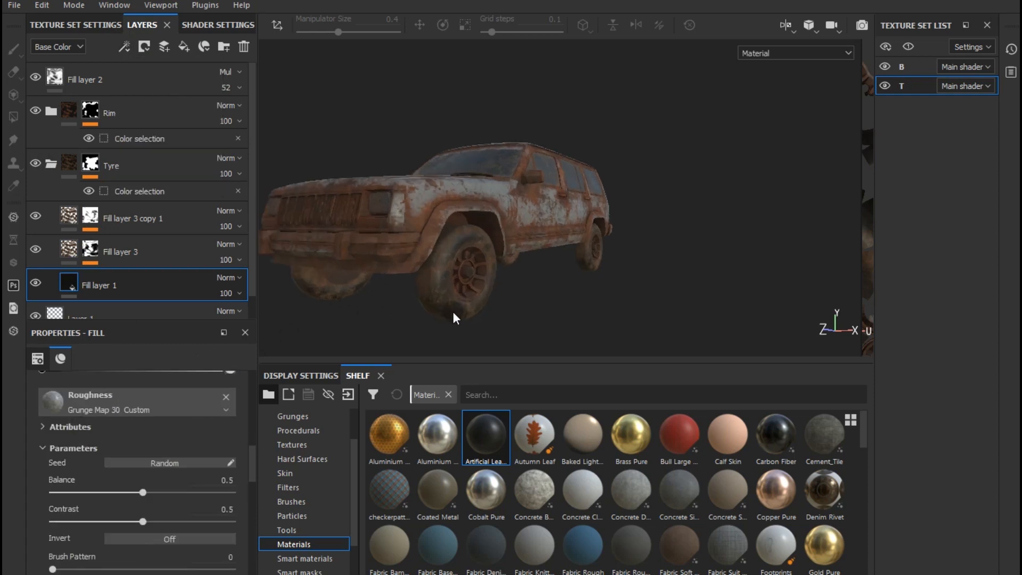
{"action": "scroll", "coordinate": [80, 468], "scroll_direction": "down", "scroll_amount": 5}
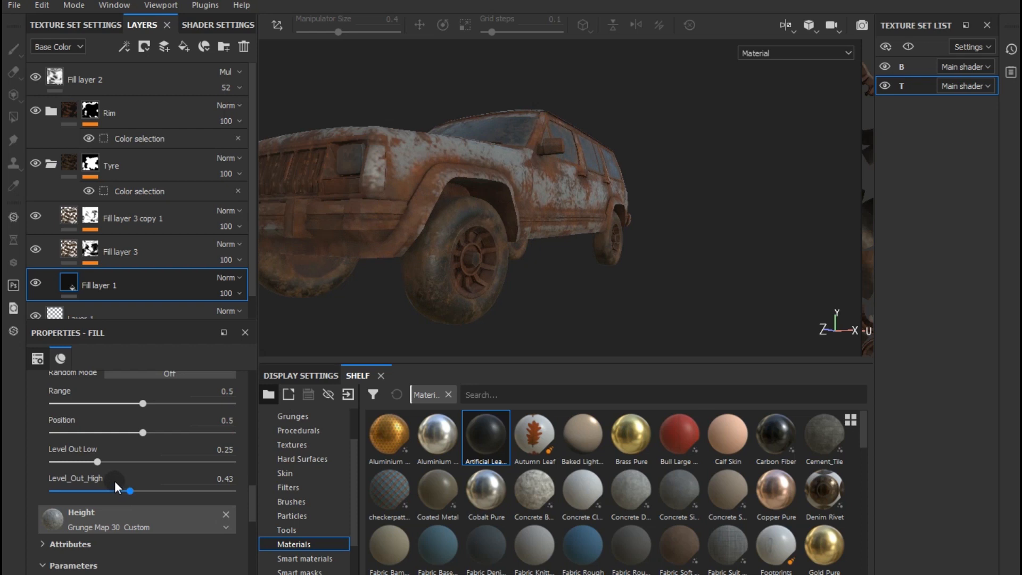
{"action": "left_click_drag", "start_coordinate": [130, 491], "coordinate": [206, 491]}
{"action": "left_click_drag", "start_coordinate": [582, 241], "coordinate": [506, 282], "text": "alt"}
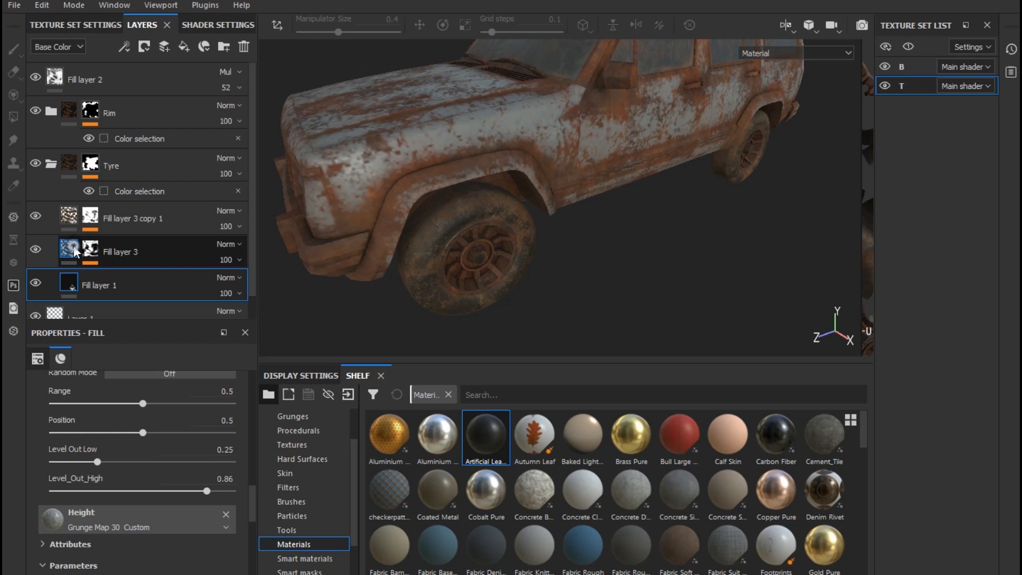
Step: Set the Global Balance to 0.92 in the Mask Editor of the Tyre folder's Fill layer 3
{"action": "left_click", "coordinate": [94, 248]}
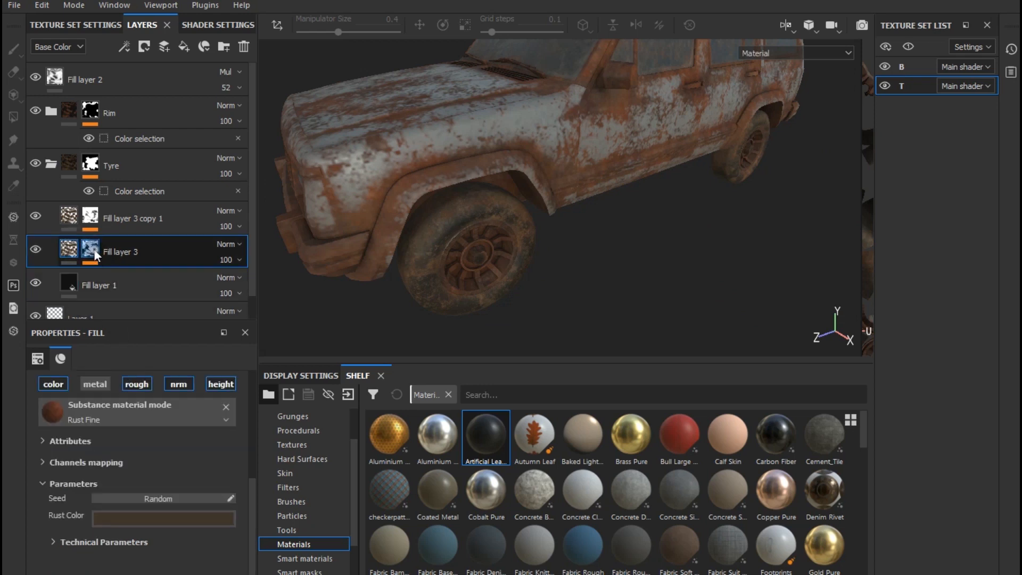
{"action": "left_click", "coordinate": [133, 281]}
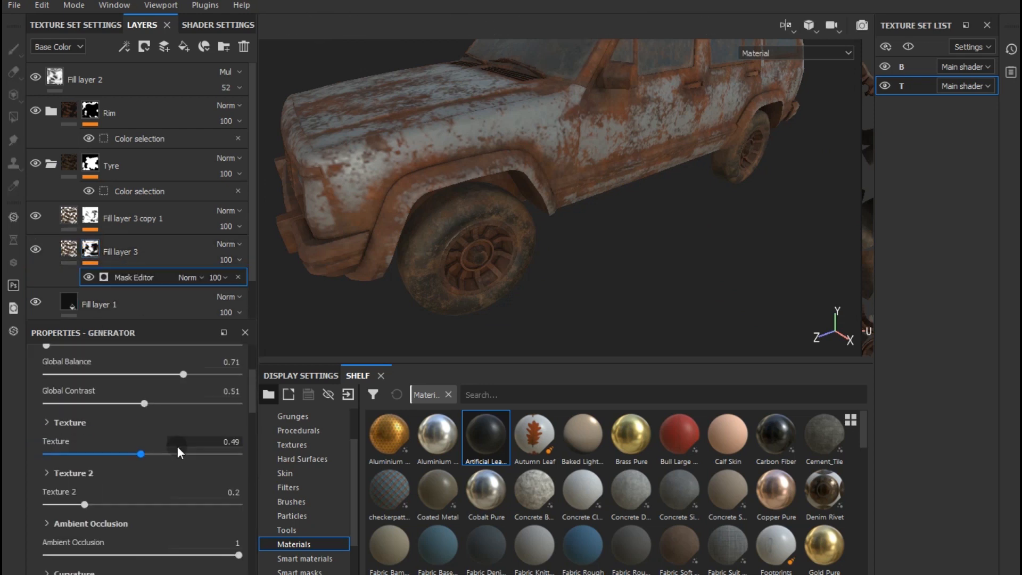
{"action": "left_click_drag", "start_coordinate": [184, 502], "coordinate": [224, 503]}
Step: Change the Rust Color of the Tyre folder's Fill layer 3 to a dark neutral grey
{"action": "left_click", "coordinate": [59, 252]}
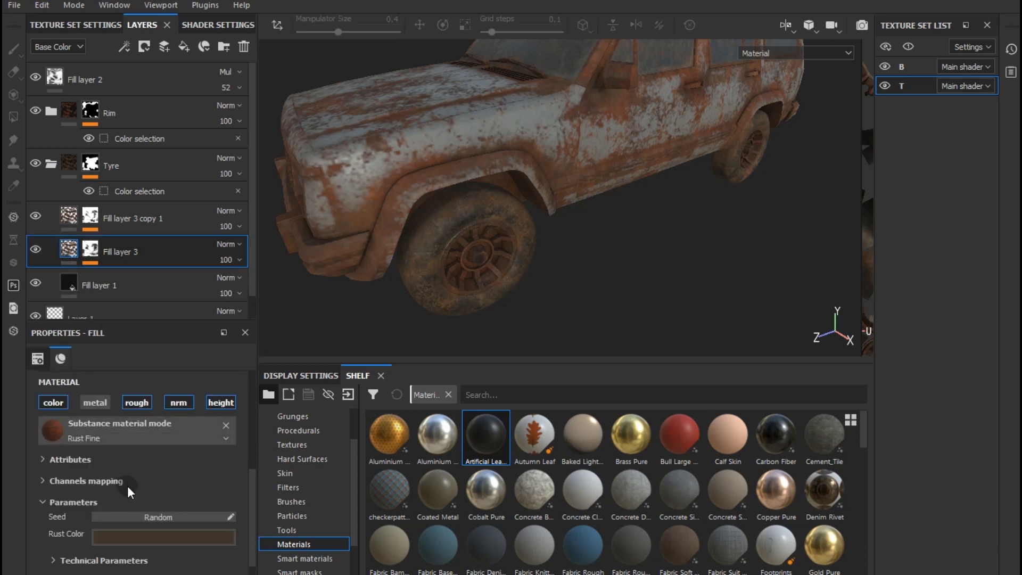
{"action": "left_click", "coordinate": [120, 537]}
{"action": "left_click_drag", "start_coordinate": [134, 475], "coordinate": [123, 456]}
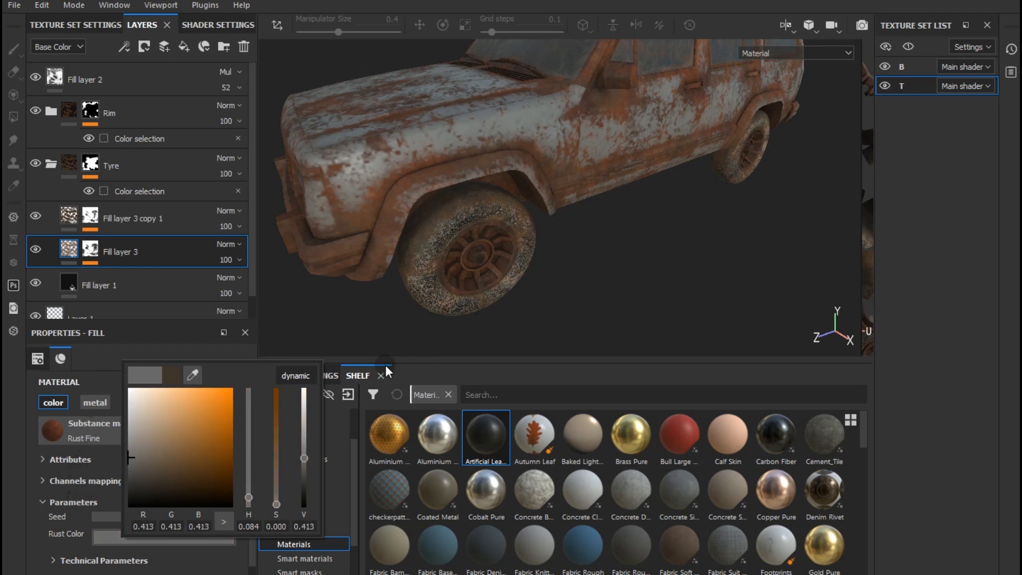
{"action": "left_click", "coordinate": [426, 326]}
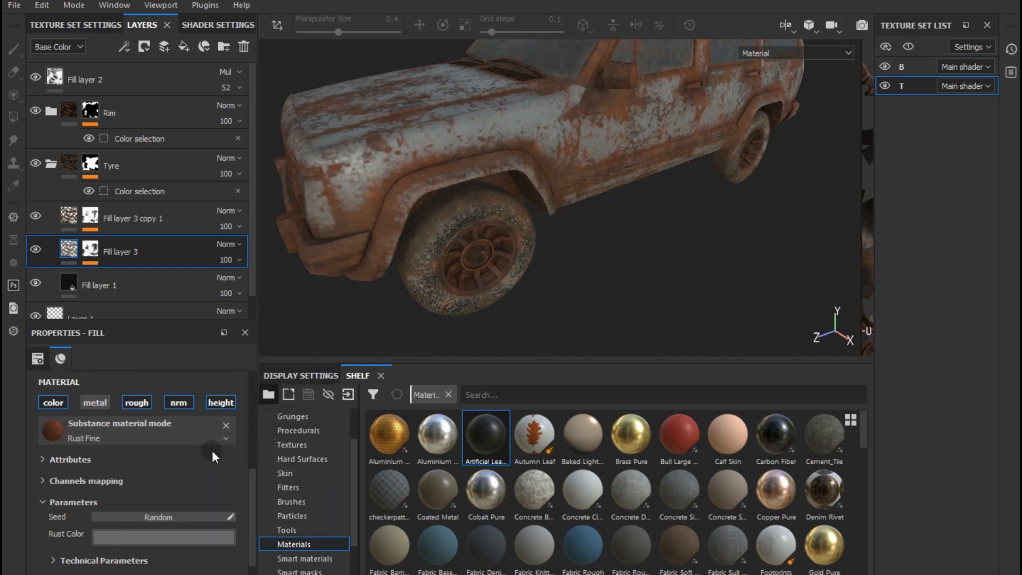
{"action": "left_click_drag", "start_coordinate": [562, 260], "coordinate": [594, 253], "text": "alt"}
{"action": "left_click", "coordinate": [156, 534]}
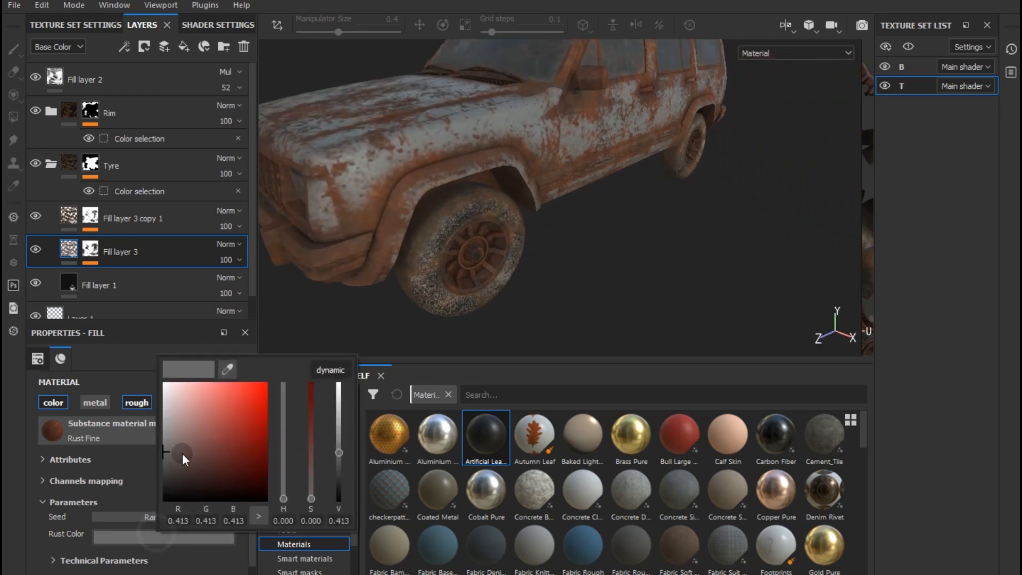
{"action": "left_click_drag", "start_coordinate": [160, 468], "coordinate": [158, 470]}
{"action": "left_click", "coordinate": [590, 296]}
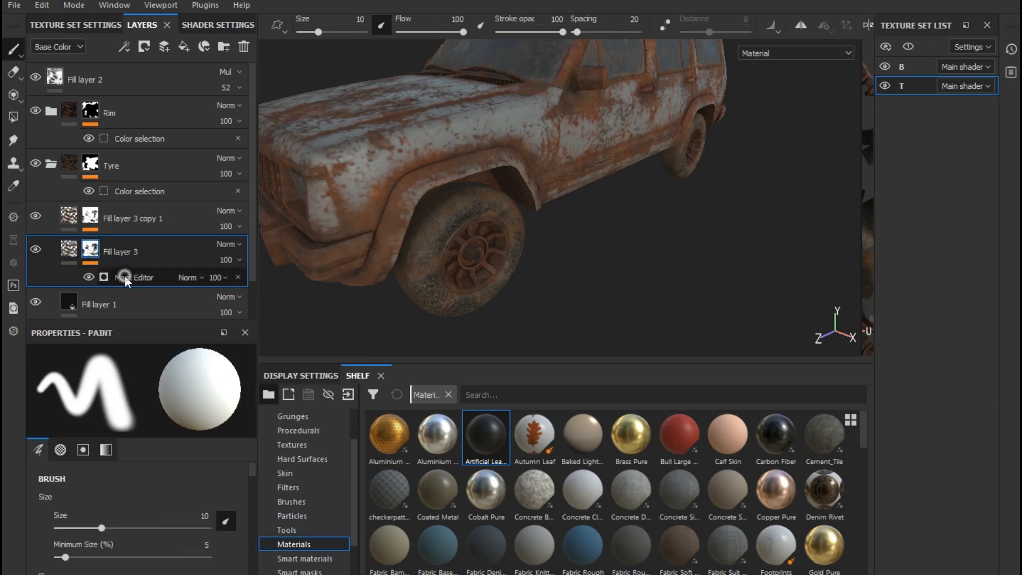
Step: Set the Global Contrast to 0.14 and the Global Balance to 0.6 in the Mask Editor of the Tyre folder's Fill layer 3
{"action": "left_click", "coordinate": [124, 276]}
{"action": "left_click_drag", "start_coordinate": [142, 533], "coordinate": [74, 532]}
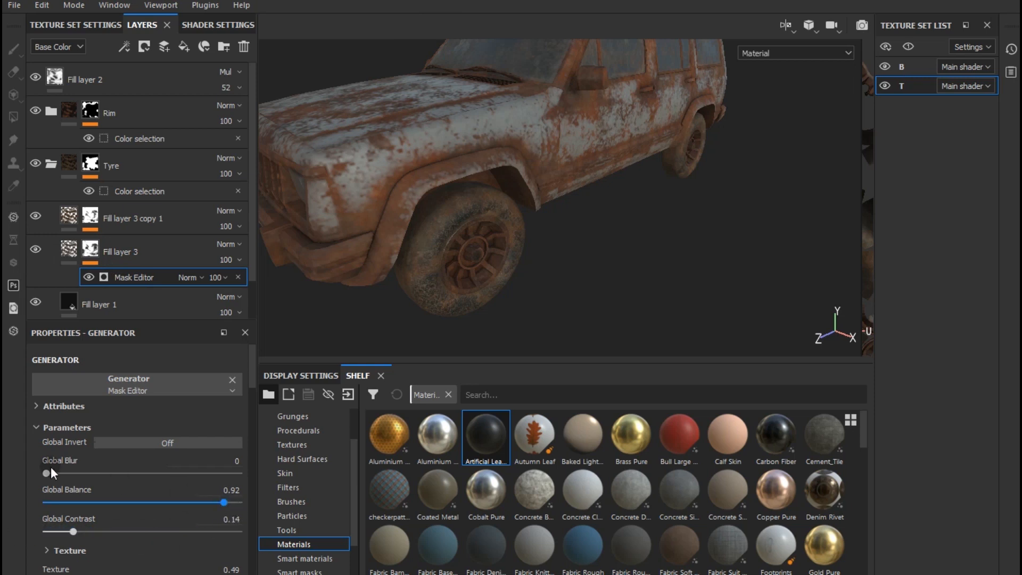
{"action": "mouse_move", "coordinate": [46, 472]}
{"action": "left_mouse_down"}
{"action": "mouse_move", "coordinate": [63, 473]}
{"action": "mouse_move", "coordinate": [46, 476]}
{"action": "left_mouse_up"}
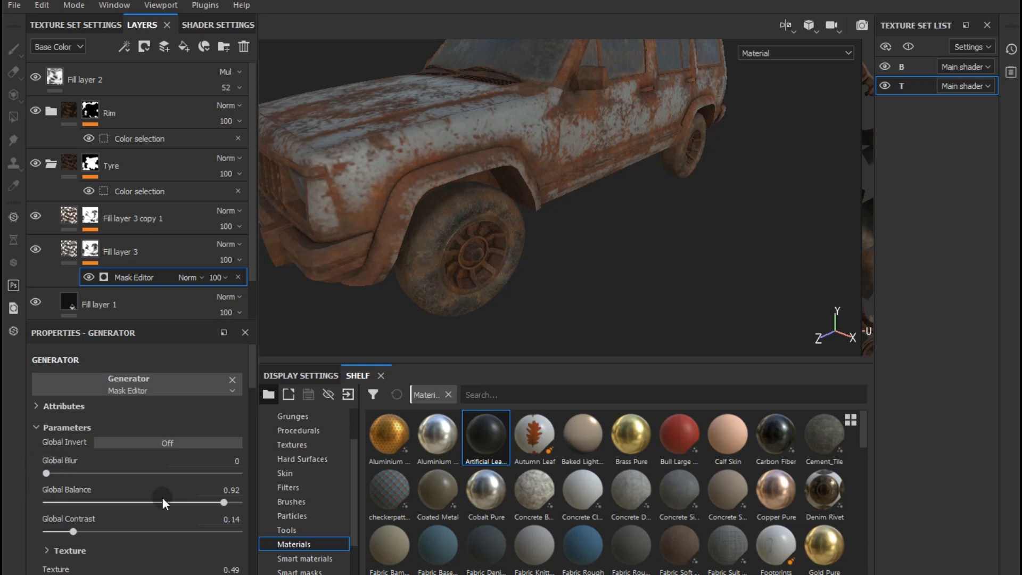
{"action": "left_click_drag", "start_coordinate": [195, 506], "coordinate": [161, 501]}
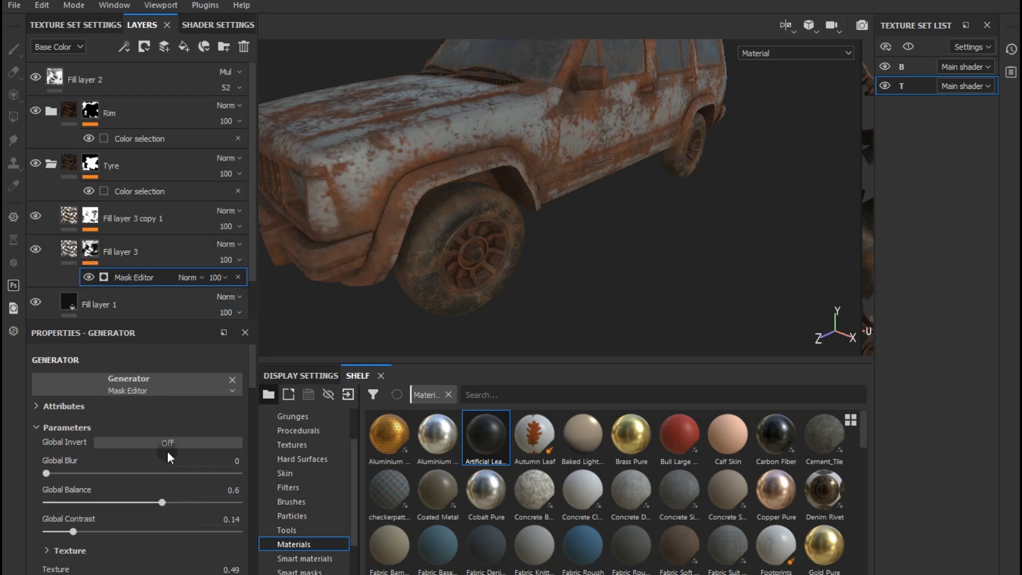
Step: Replace the Mask Editor's Texture input with Grunge Dirt Large at Balance 0.87, and raise the mask's Global Balance
{"action": "scroll", "coordinate": [168, 451], "scroll_direction": "down", "scroll_amount": 10}
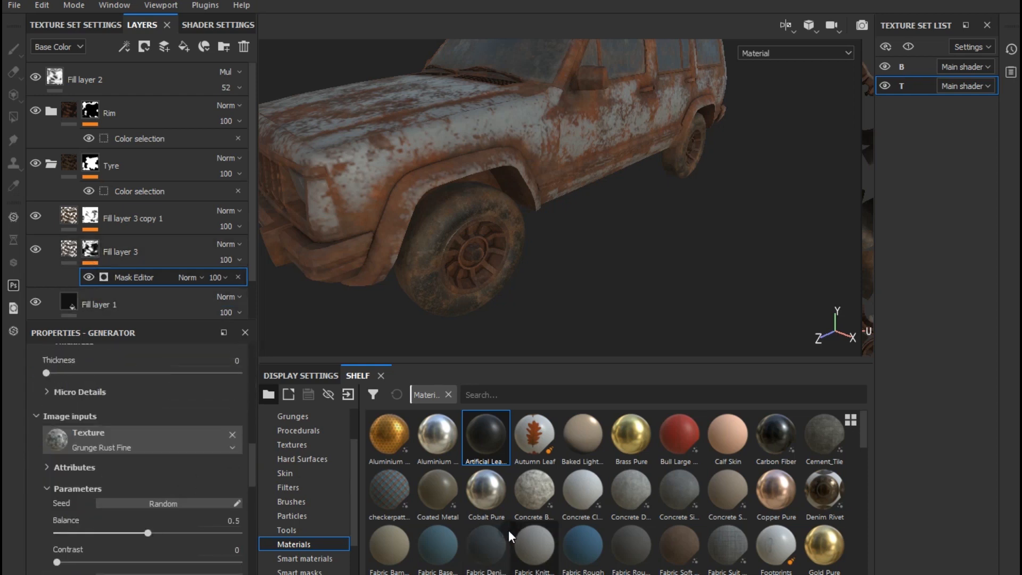
{"action": "scroll", "coordinate": [319, 484], "scroll_direction": "up", "scroll_amount": 2}
{"action": "left_click", "coordinate": [292, 458]}
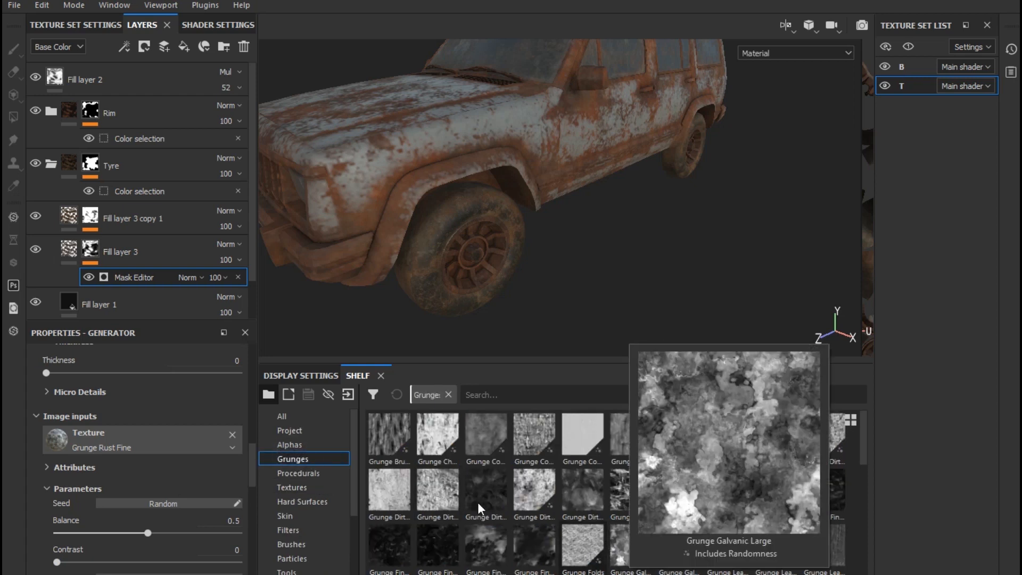
{"action": "left_click_drag", "start_coordinate": [437, 489], "coordinate": [162, 442]}
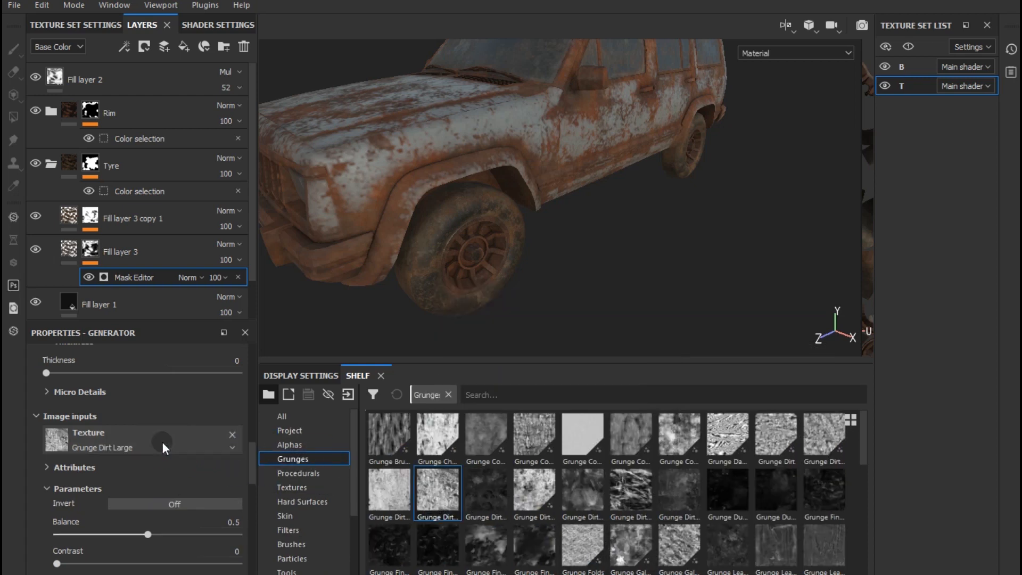
{"action": "left_click_drag", "start_coordinate": [148, 535], "coordinate": [213, 531]}
{"action": "scroll", "coordinate": [164, 501], "scroll_direction": "up", "scroll_amount": 10}
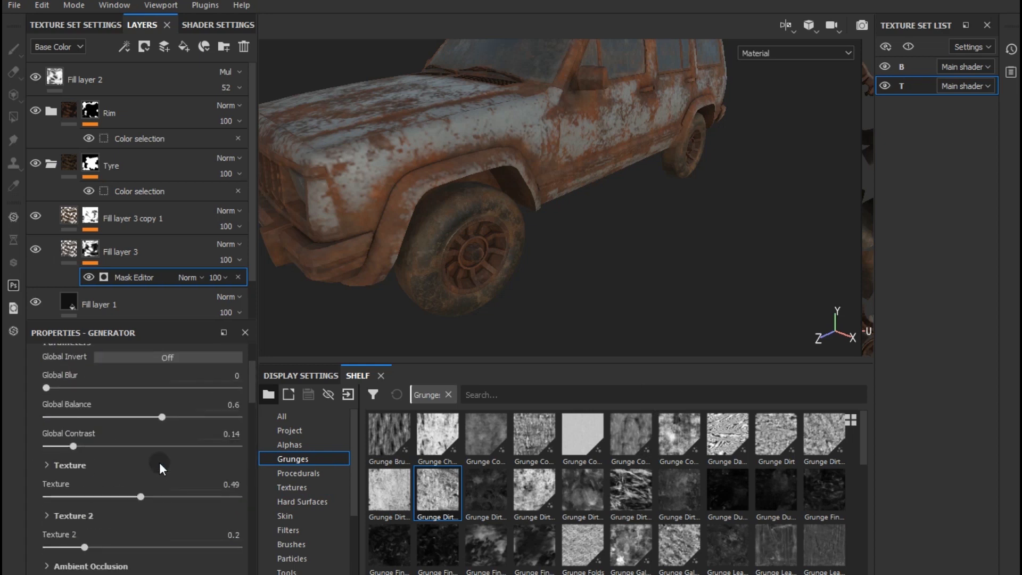
{"action": "left_click_drag", "start_coordinate": [162, 416], "coordinate": [210, 415]}
Step: Assign Grunge Dirt Large to the Mask Editor's Texture (Secondary) input and set its Contrast to 0.04
{"action": "scroll", "coordinate": [178, 511], "scroll_direction": "down", "scroll_amount": 8}
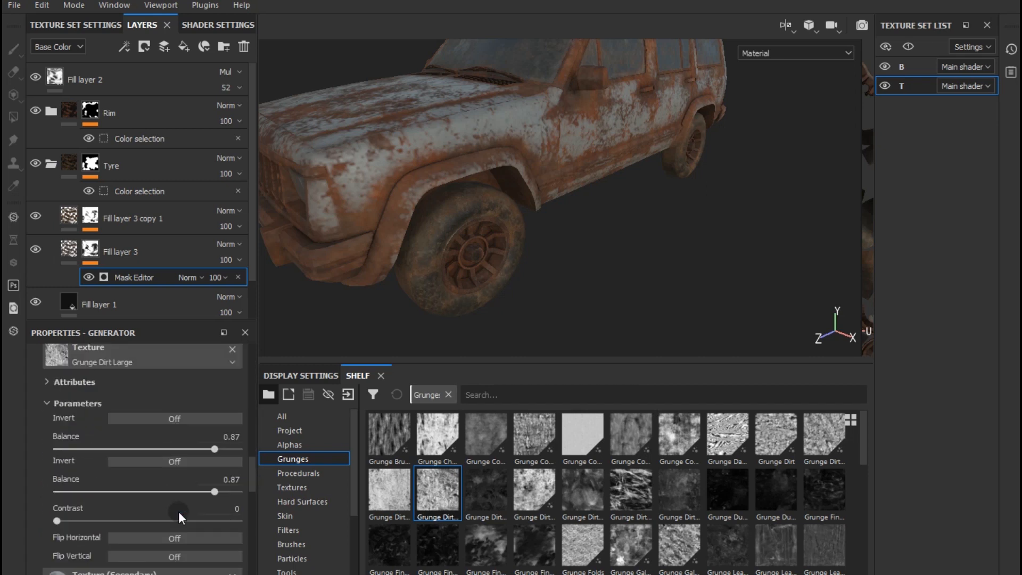
{"action": "left_click_drag", "start_coordinate": [432, 489], "coordinate": [178, 452]}
{"action": "left_click_drag", "start_coordinate": [498, 325], "coordinate": [500, 296], "text": "alt"}
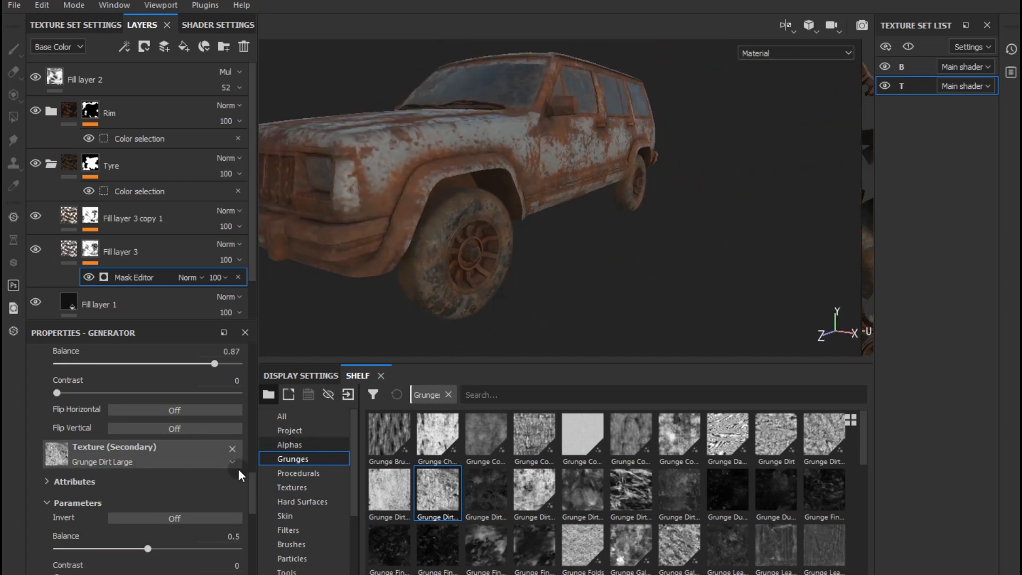
{"action": "scroll", "coordinate": [180, 534], "scroll_direction": "down", "scroll_amount": 2}
{"action": "left_click_drag", "start_coordinate": [58, 534], "coordinate": [216, 527]}
{"action": "left_click_drag", "start_coordinate": [154, 532], "coordinate": [63, 531]}
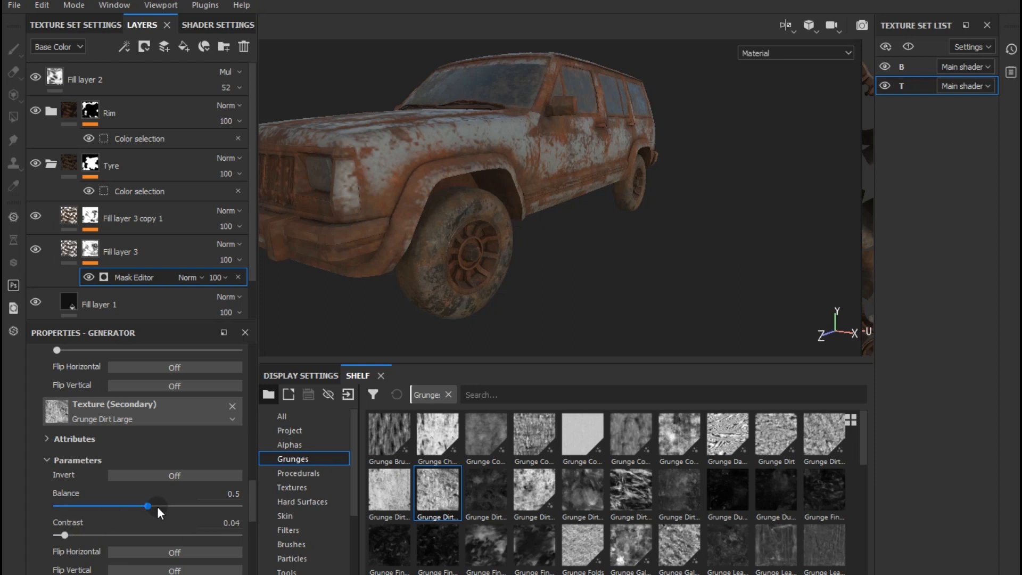
Step: Set the Balance of the Mask Editor's Texture (Secondary) input to 0.47 for the Tyre folder's Fill layer 3
{"action": "mouse_move", "coordinate": [148, 506]}
{"action": "left_mouse_down"}
{"action": "mouse_move", "coordinate": [176, 506]}
{"action": "mouse_move", "coordinate": [141, 505]}
{"action": "left_mouse_up"}
{"action": "left_click_drag", "start_coordinate": [486, 301], "coordinate": [454, 298], "text": "alt"}
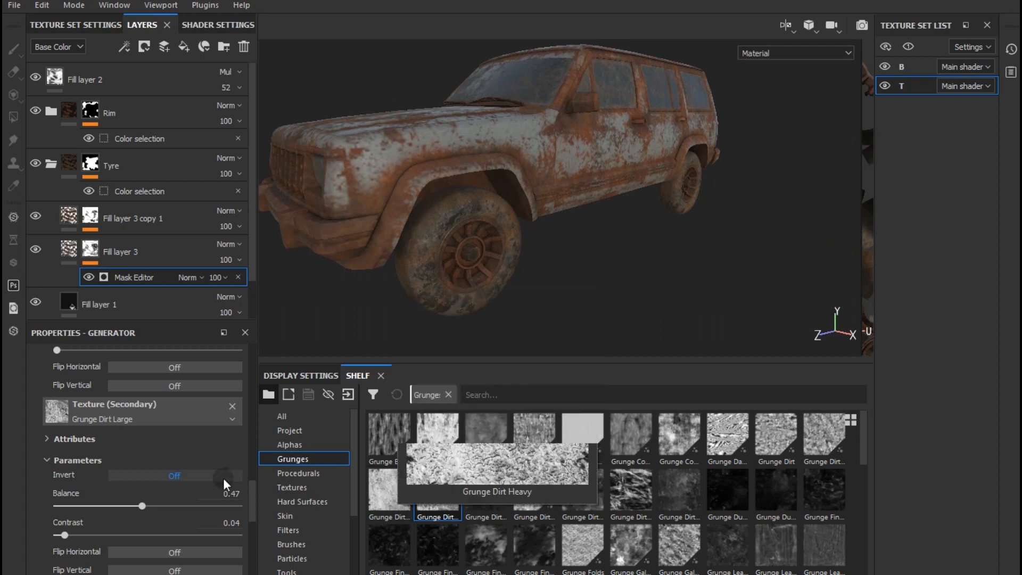
{"action": "scroll", "coordinate": [223, 477], "scroll_direction": "up", "scroll_amount": 2}
{"action": "scroll", "coordinate": [223, 484], "scroll_direction": "up", "scroll_amount": 1}
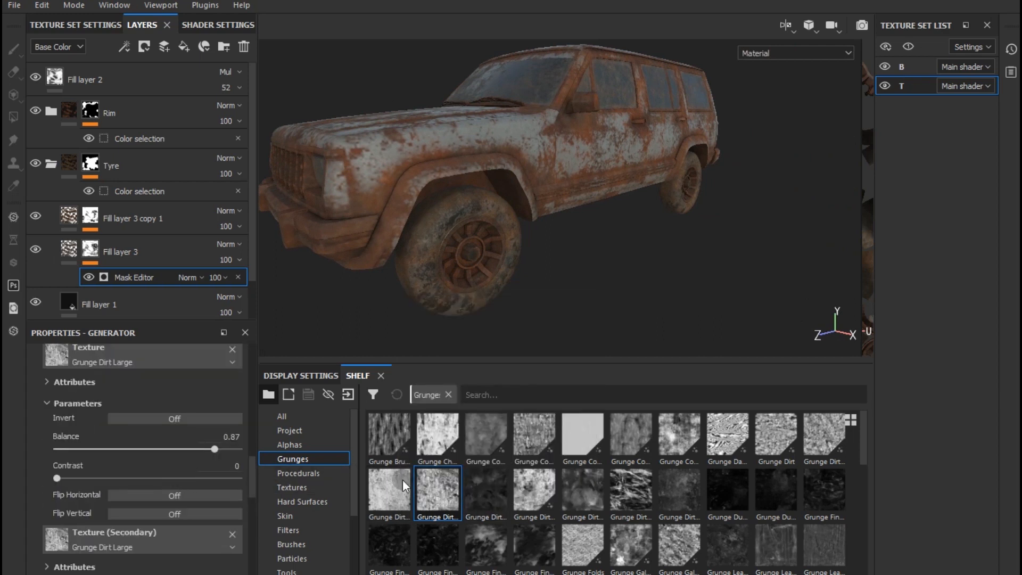
Step: Replace the Mask Editor's Texture input with the darker Grunge Dirt map beside Grunge Dirt Large and adjust its Balance and Contrast
{"action": "left_click_drag", "start_coordinate": [490, 495], "coordinate": [115, 351]}
{"action": "left_click_drag", "start_coordinate": [147, 448], "coordinate": [80, 429]}
{"action": "left_click_drag", "start_coordinate": [168, 430], "coordinate": [219, 436]}
{"action": "left_click_drag", "start_coordinate": [55, 477], "coordinate": [178, 471]}
{"action": "left_click_drag", "start_coordinate": [106, 476], "coordinate": [46, 471]}
{"action": "scroll", "coordinate": [44, 459], "scroll_direction": "up", "scroll_amount": 8}
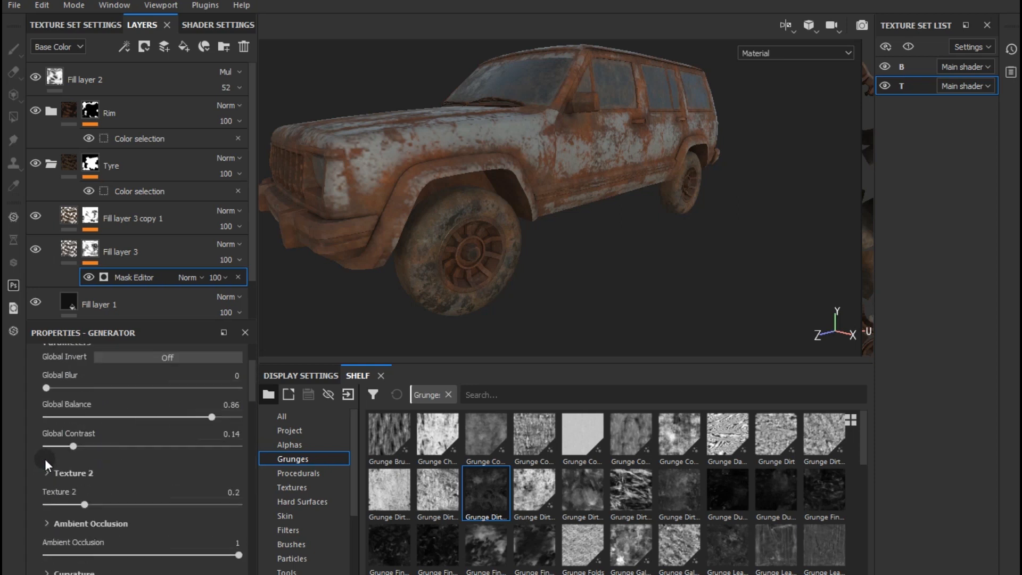
Step: Fine-tune the mask's Global Balance to 0.86 and check the tyre on the whole car
{"action": "left_click", "coordinate": [219, 417]}
{"action": "mouse_move", "coordinate": [225, 416]}
{"action": "left_mouse_down"}
{"action": "mouse_move", "coordinate": [141, 420]}
{"action": "mouse_move", "coordinate": [210, 423]}
{"action": "left_mouse_up"}
{"action": "left_click", "coordinate": [590, 267]}
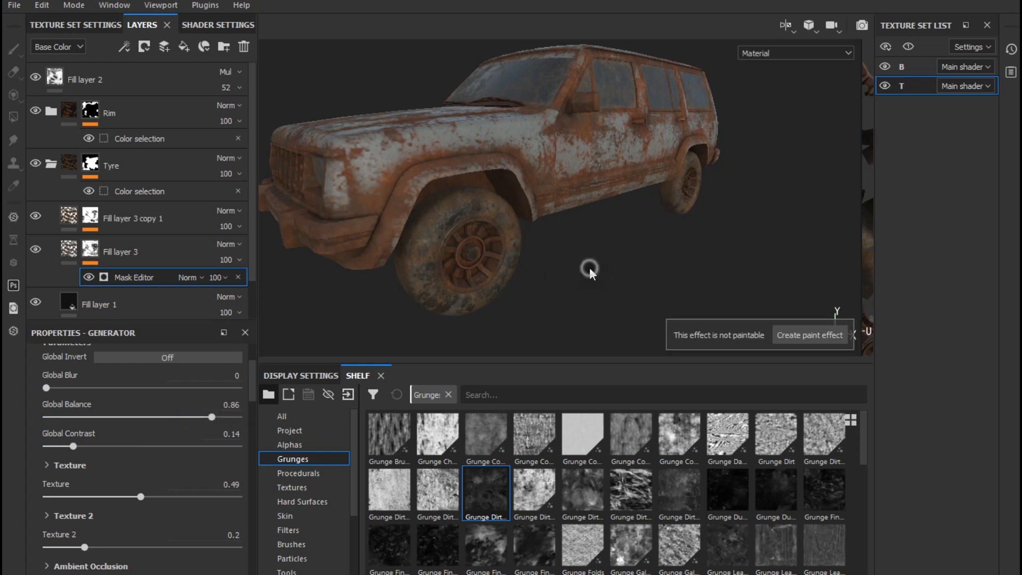
{"action": "scroll", "coordinate": [468, 286], "scroll_direction": "down", "scroll_amount": 2}
{"action": "mouse_move", "coordinate": [511, 223]}
{"action": "left_mouse_down", "text": "alt"}
{"action": "mouse_move", "coordinate": [504, 246]}
{"action": "mouse_move", "coordinate": [527, 245]}
{"action": "mouse_move", "coordinate": [518, 229]}
{"action": "left_mouse_up", "text": "alt"}
{"action": "middle_click_drag", "start_coordinate": [519, 229], "coordinate": [567, 249], "text": "alt"}
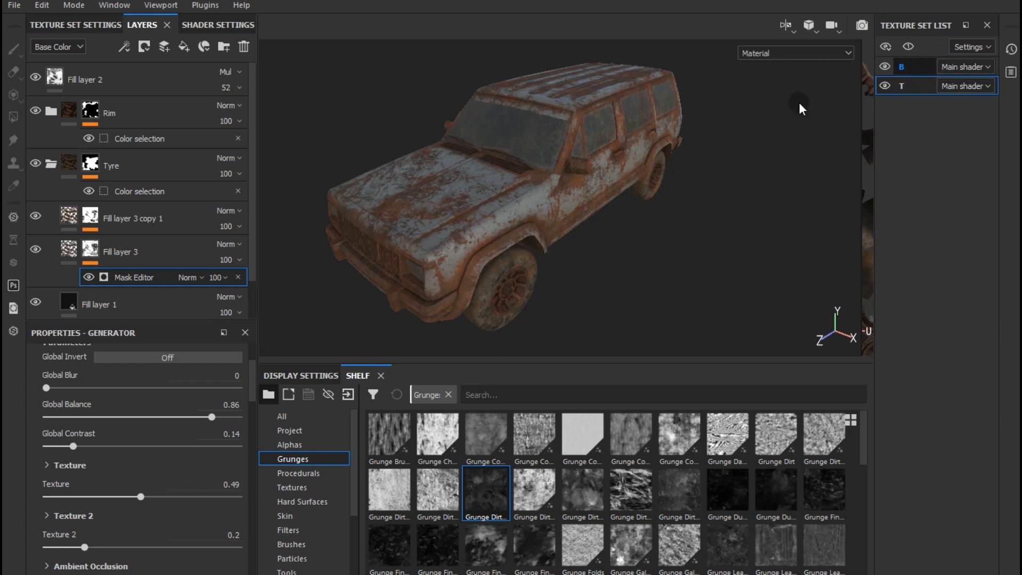
Step: Switch to texture set B, collapse the Body folder and expand the Glass folder
{"action": "right_click", "coordinate": [496, 176], "text": "ctrl+alt"}
{"action": "left_click_drag", "start_coordinate": [496, 175], "coordinate": [480, 163], "text": "alt"}
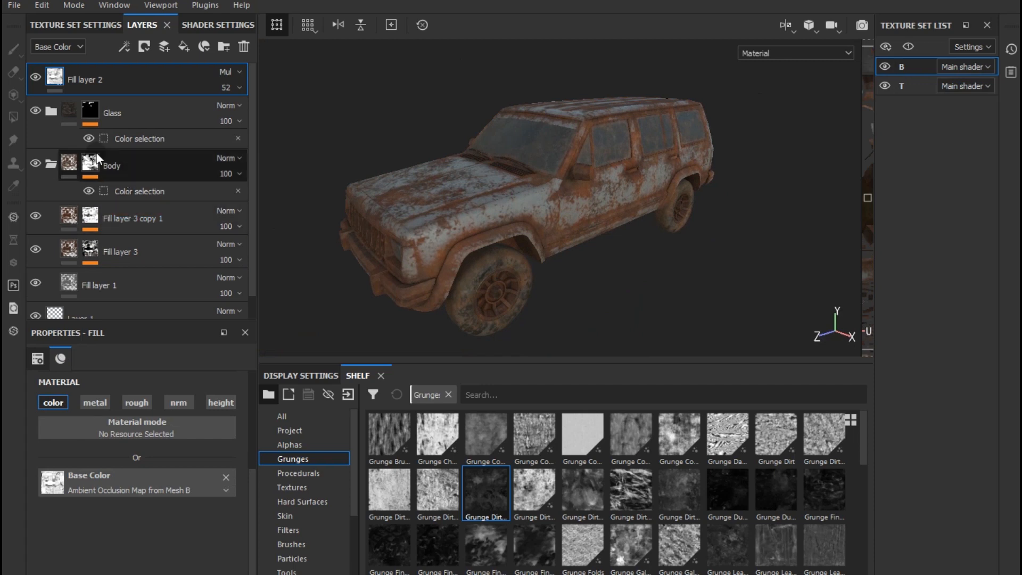
{"action": "left_click", "coordinate": [48, 164]}
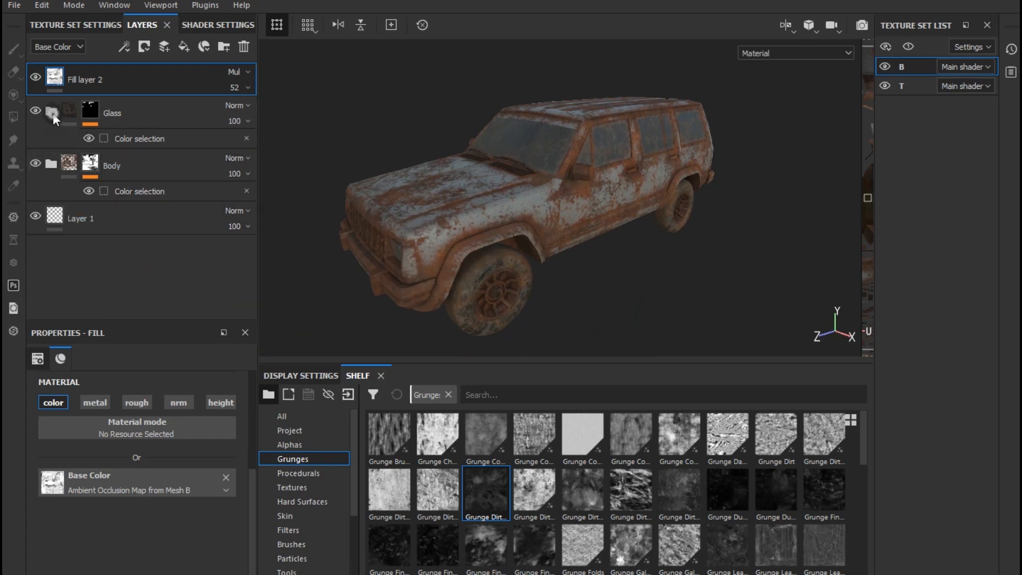
{"action": "left_click", "coordinate": [52, 112]}
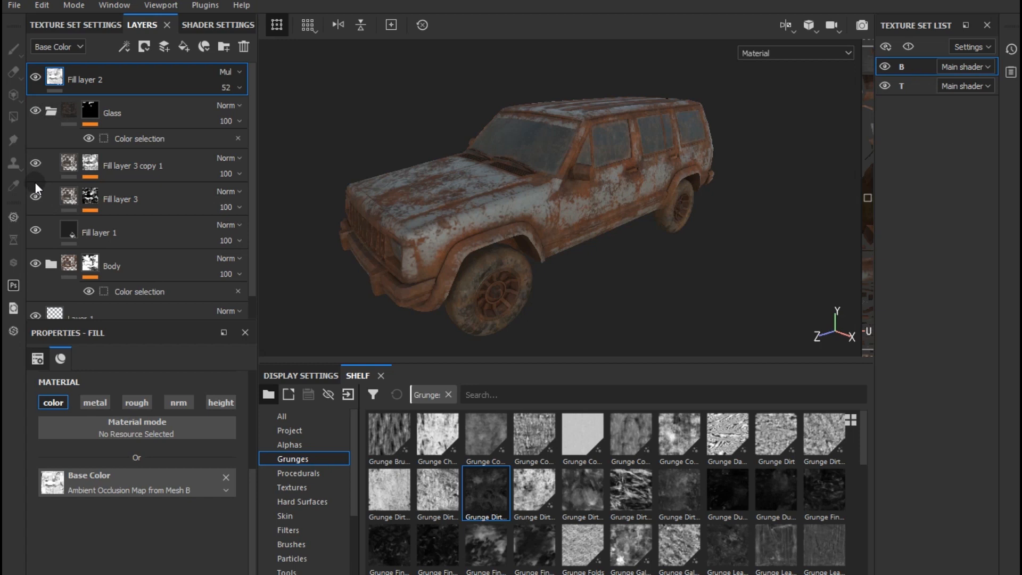
Step: Set Global Balance to 0.72 and Global Contrast to 0.25 in the Mask Editor of the Glass folder's Fill layer 3 copy 1
{"action": "left_click", "coordinate": [34, 159]}
{"action": "left_click", "coordinate": [83, 175]}
{"action": "left_click", "coordinate": [90, 169]}
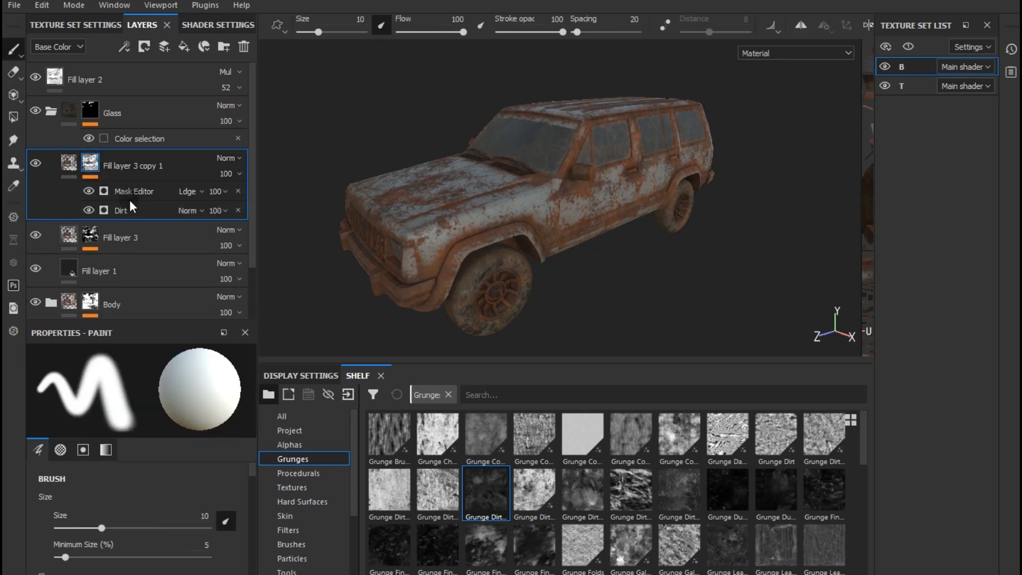
{"action": "left_click", "coordinate": [130, 193]}
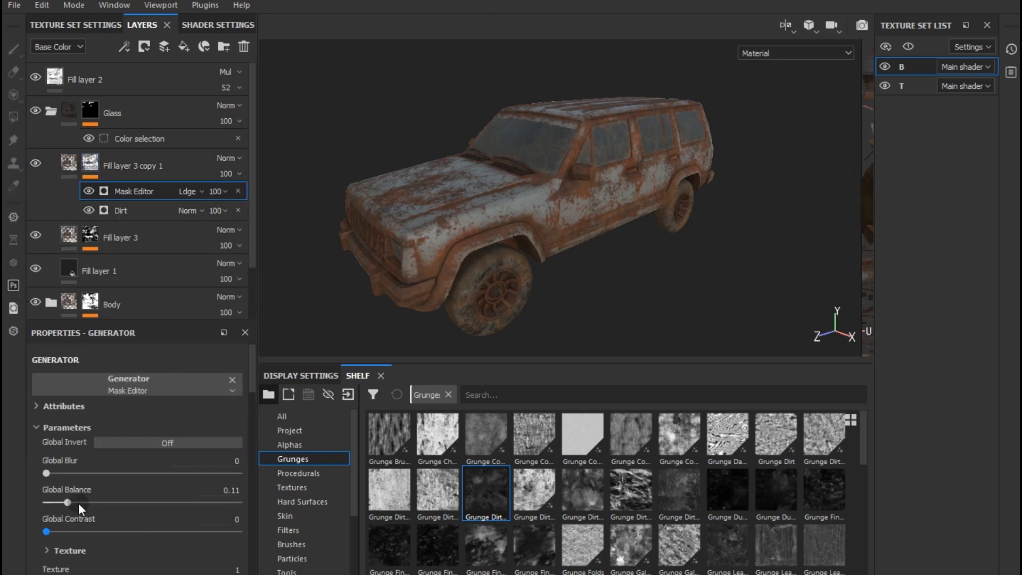
{"action": "left_click_drag", "start_coordinate": [66, 501], "coordinate": [179, 503]}
{"action": "scroll", "coordinate": [579, 193], "scroll_direction": "up", "scroll_amount": 3}
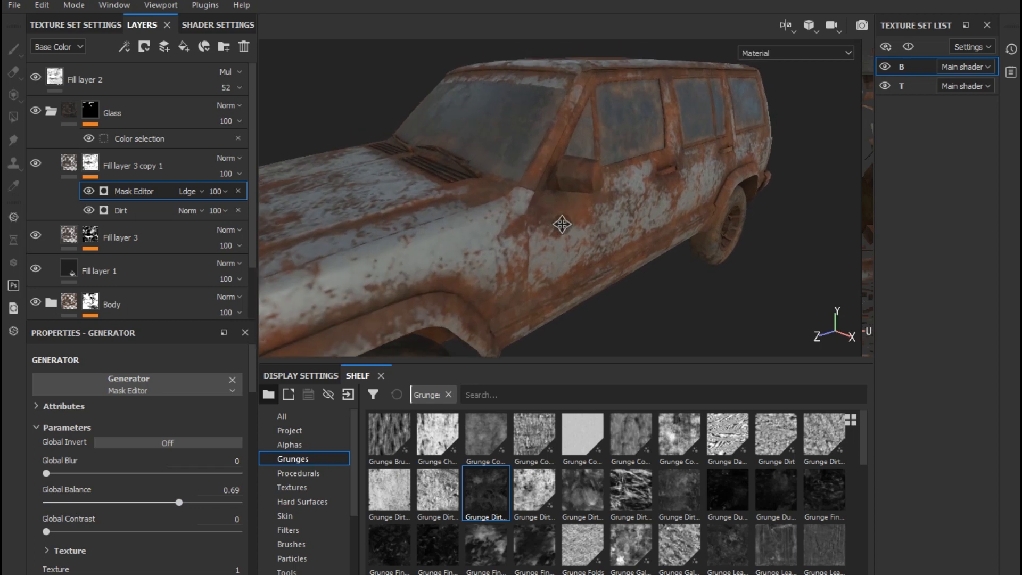
{"action": "middle_click_drag", "start_coordinate": [562, 224], "coordinate": [520, 284], "text": "alt"}
{"action": "left_click_drag", "start_coordinate": [516, 278], "coordinate": [482, 270], "text": "alt"}
{"action": "left_click_drag", "start_coordinate": [50, 531], "coordinate": [94, 524]}
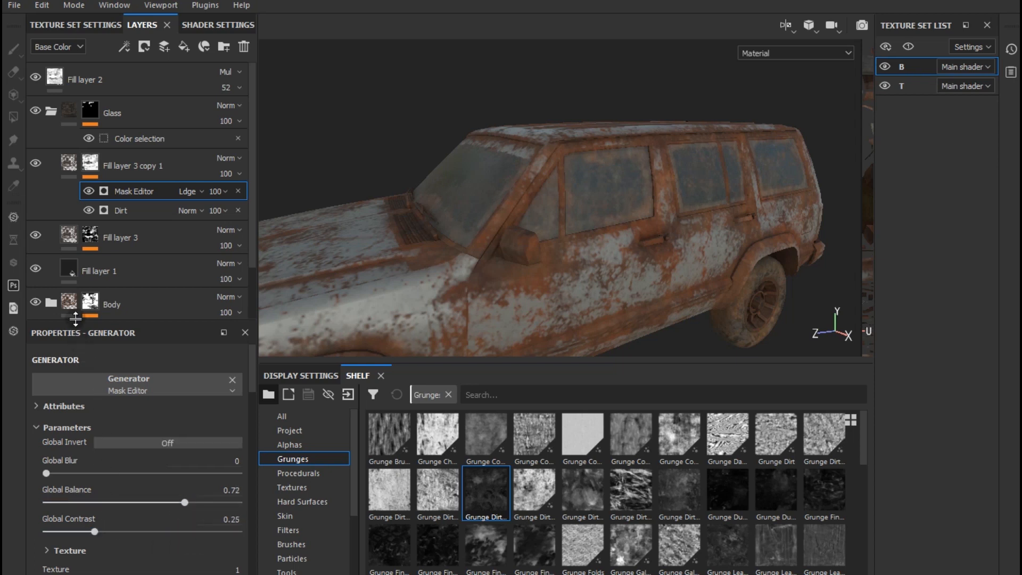
Step: Change the Rust Color of the Glass folder's Fill layer 3 copy 1 to a dark grey-brown (RGB 0.198, 0.179, 0.172)
{"action": "left_click", "coordinate": [70, 164]}
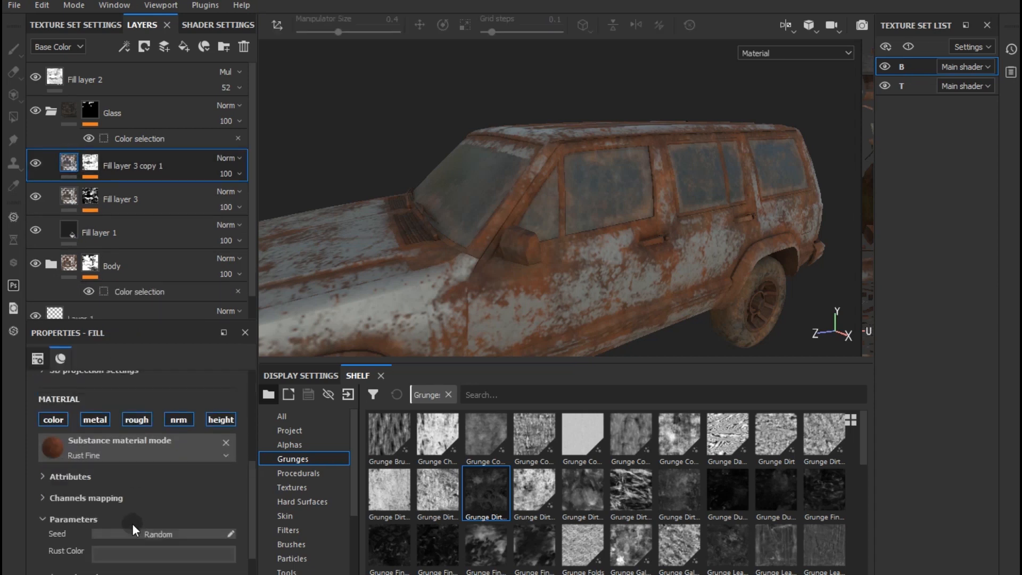
{"action": "left_click", "coordinate": [125, 551]}
{"action": "left_click_drag", "start_coordinate": [252, 518], "coordinate": [251, 515]}
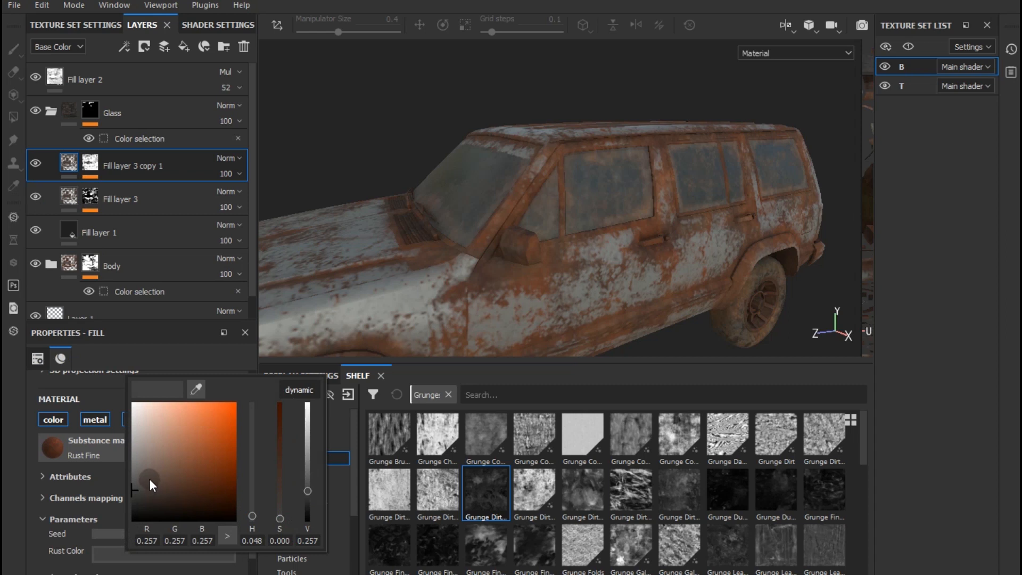
{"action": "left_click_drag", "start_coordinate": [152, 485], "coordinate": [145, 497]}
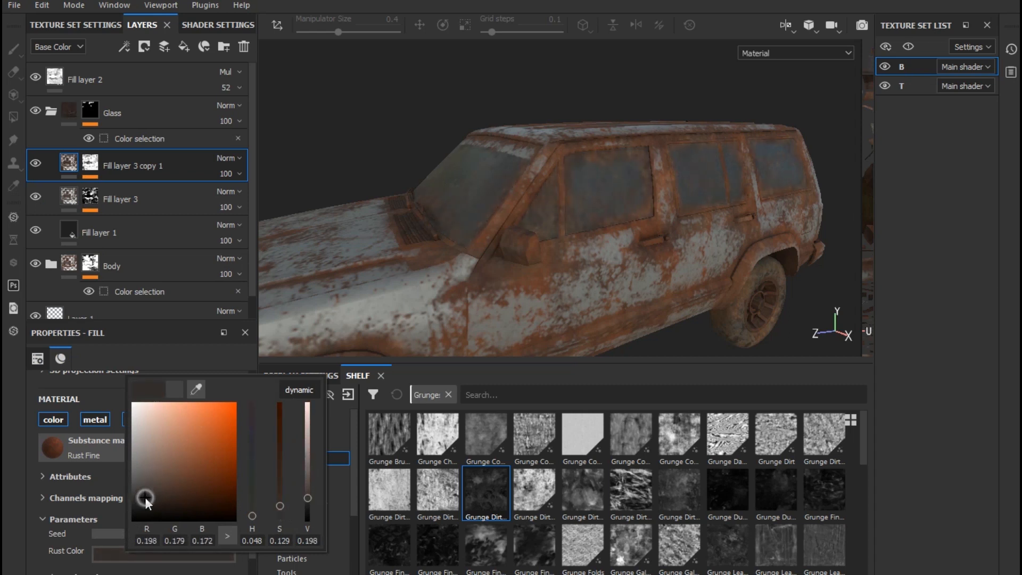
{"action": "left_click", "coordinate": [700, 330]}
{"action": "left_click_drag", "start_coordinate": [624, 165], "coordinate": [598, 213], "text": "alt"}
Step: Disable the metal channel on the Glass folder's Fill layer 3 copy 1 and inspect the windows from several angles
{"action": "left_click", "coordinate": [86, 420]}
{"action": "left_click_drag", "start_coordinate": [565, 190], "coordinate": [529, 267], "text": "alt"}
{"action": "right_click_drag", "start_coordinate": [527, 261], "coordinate": [519, 297], "text": "alt"}
{"action": "left_click_drag", "start_coordinate": [518, 298], "coordinate": [518, 257], "text": "alt"}
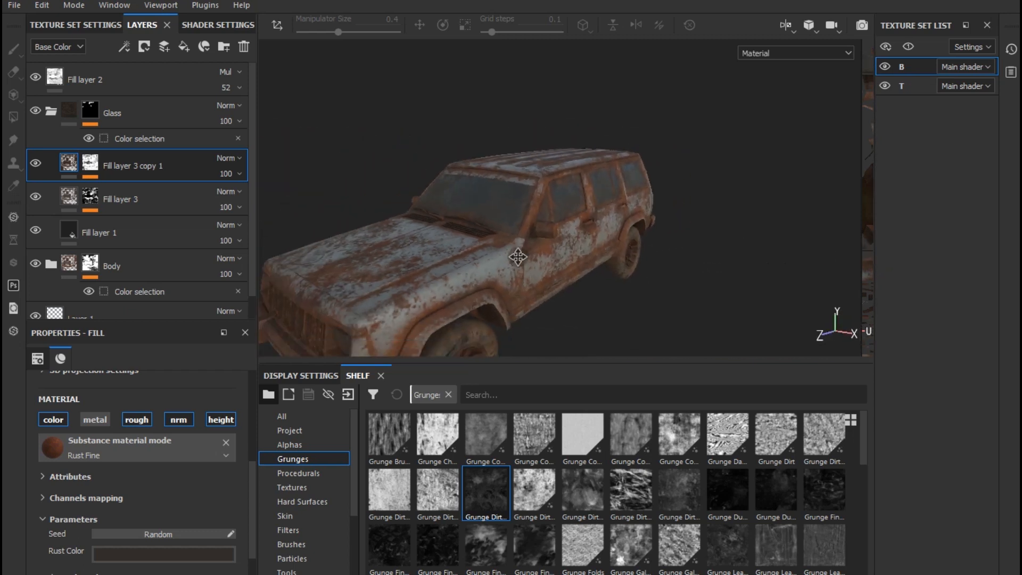
{"action": "middle_click_drag", "start_coordinate": [518, 257], "coordinate": [530, 229], "text": "alt"}
{"action": "mouse_move", "coordinate": [549, 261]}
{"action": "left_mouse_down", "text": "alt"}
{"action": "mouse_move", "coordinate": [541, 289]}
{"action": "mouse_move", "coordinate": [447, 243]}
{"action": "mouse_move", "coordinate": [554, 247]}
{"action": "mouse_move", "coordinate": [556, 259]}
{"action": "left_mouse_up", "text": "alt"}
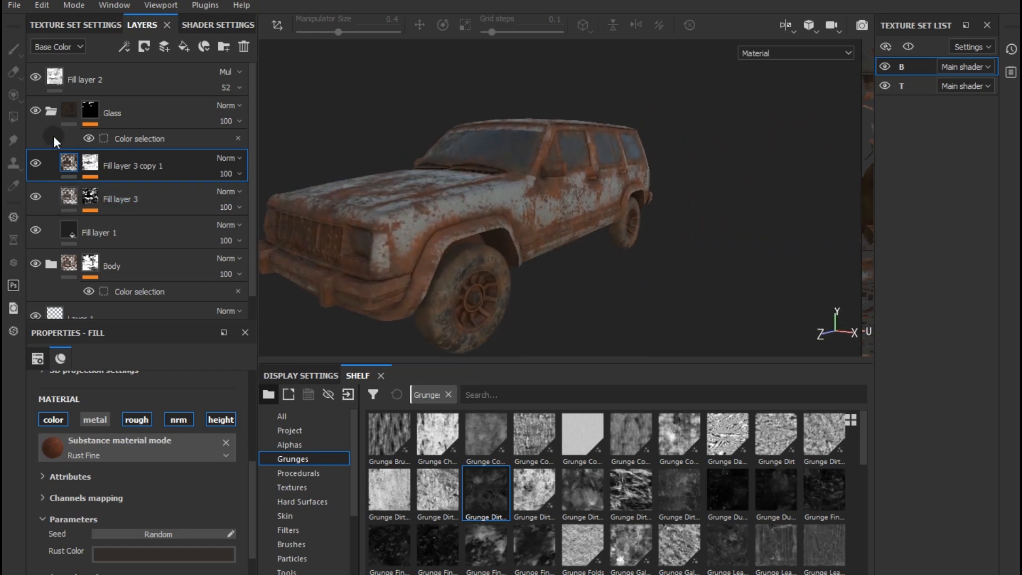
Step: Duplicate Fill layer 3 in the Body folder and clear the duplicate's mask
{"action": "left_click", "coordinate": [50, 111]}
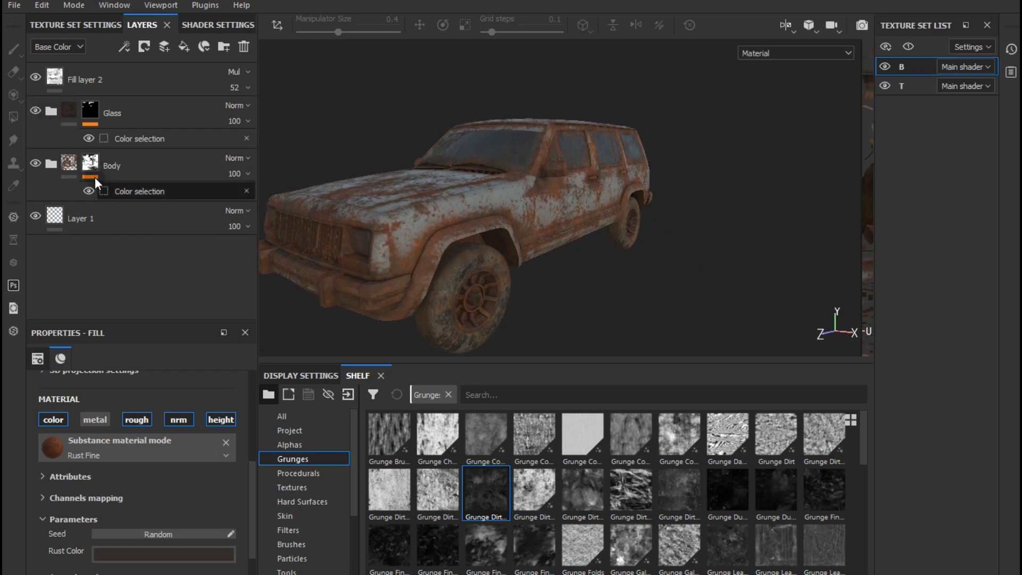
{"action": "left_click", "coordinate": [47, 161]}
{"action": "left_click", "coordinate": [116, 233]}
{"action": "right_click", "coordinate": [116, 233]}
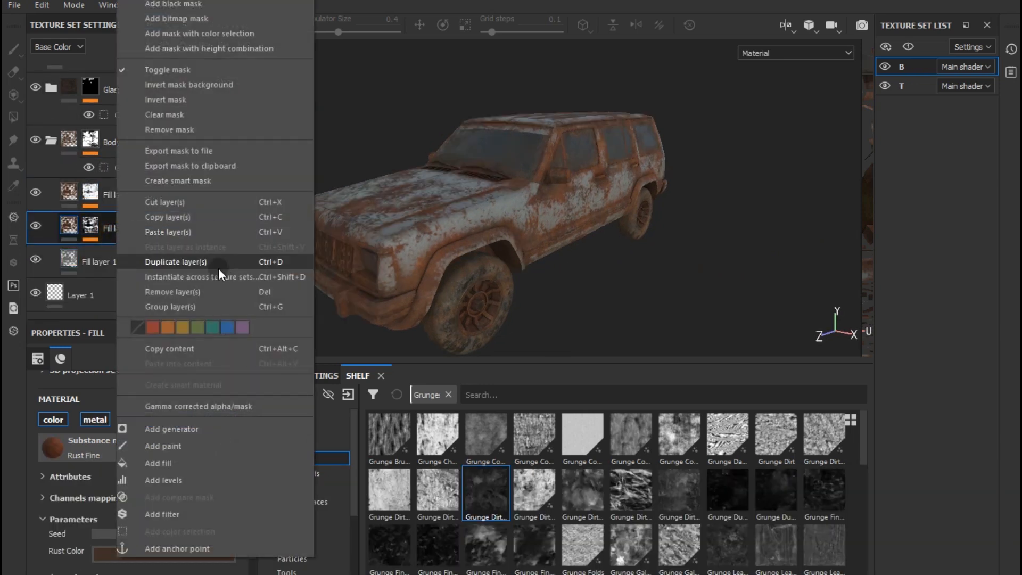
{"action": "left_click", "coordinate": [218, 267]}
{"action": "right_click", "coordinate": [148, 229]}
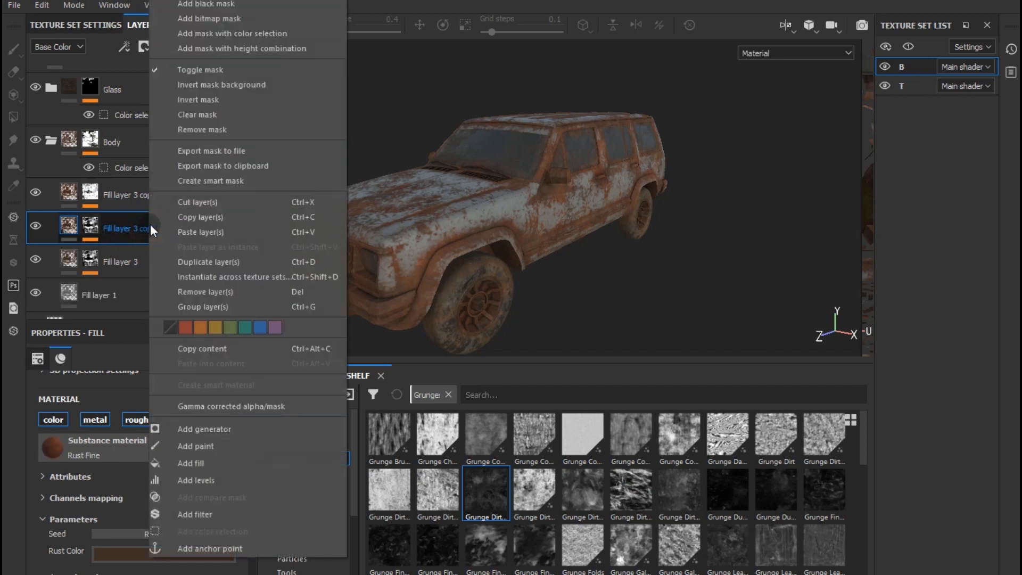
{"action": "left_click", "coordinate": [221, 115]}
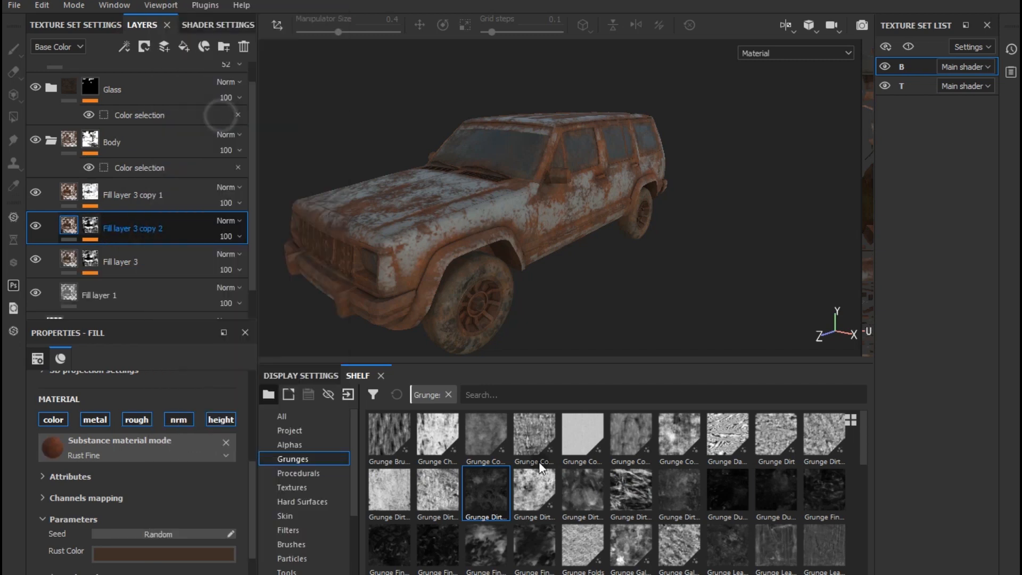
Step: Apply the Paint Old smart mask to the Body folder's Fill layer 3 copy 2
{"action": "scroll", "coordinate": [308, 545], "scroll_direction": "down", "scroll_amount": 3}
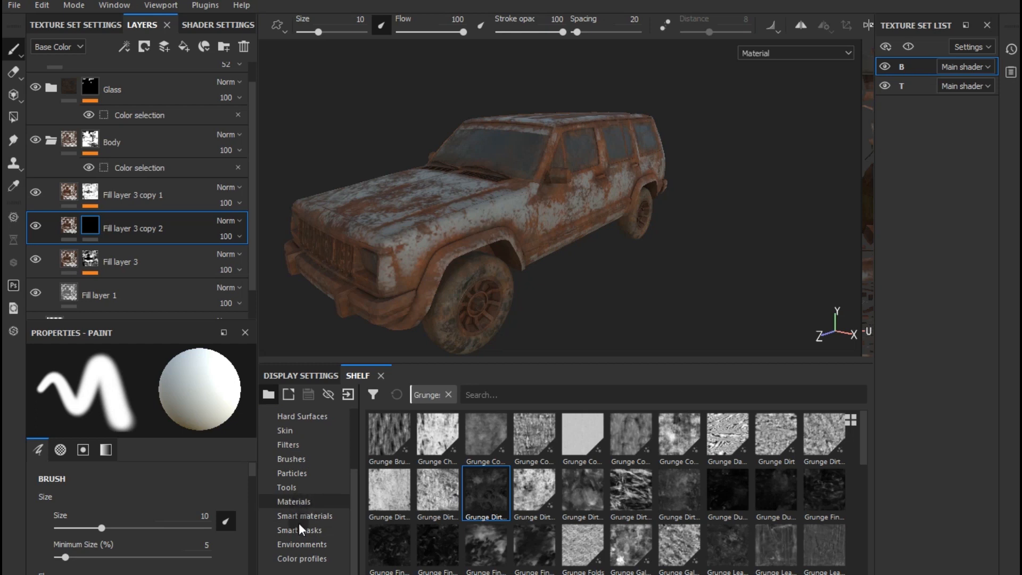
{"action": "left_click", "coordinate": [299, 524]}
{"action": "scroll", "coordinate": [728, 543], "scroll_direction": "down", "scroll_amount": 5}
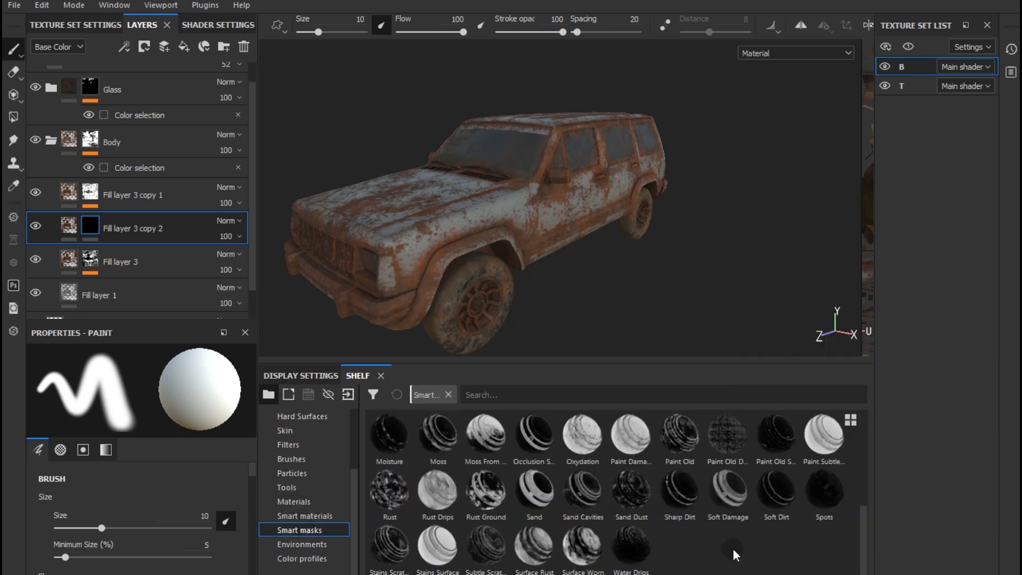
{"action": "mouse_move", "coordinate": [694, 446]}
{"action": "left_mouse_down"}
{"action": "mouse_move", "coordinate": [449, 367]}
{"action": "mouse_move", "coordinate": [251, 246]}
{"action": "mouse_move", "coordinate": [162, 223]}
{"action": "left_mouse_up"}
{"action": "mouse_move", "coordinate": [447, 268]}
{"action": "left_mouse_down", "text": "alt"}
{"action": "mouse_move", "coordinate": [495, 289]}
{"action": "mouse_move", "coordinate": [468, 287]}
{"action": "left_mouse_up", "text": "alt"}
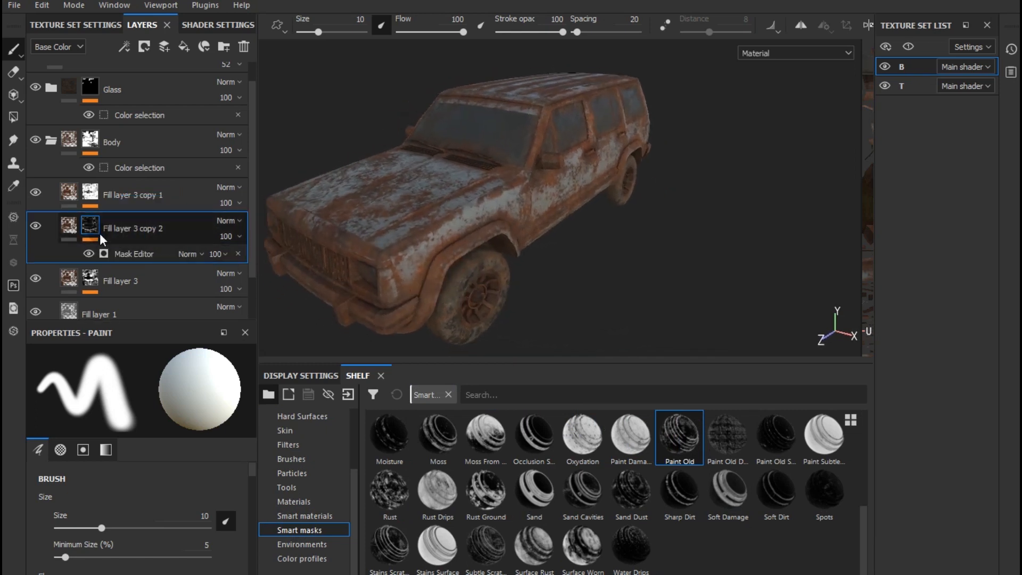
Step: Change the Rust Color of Fill layer 3 copy 2 to a muted grey-brown (RGB 0.257, 0.221, 0.205)
{"action": "left_click", "coordinate": [68, 225]}
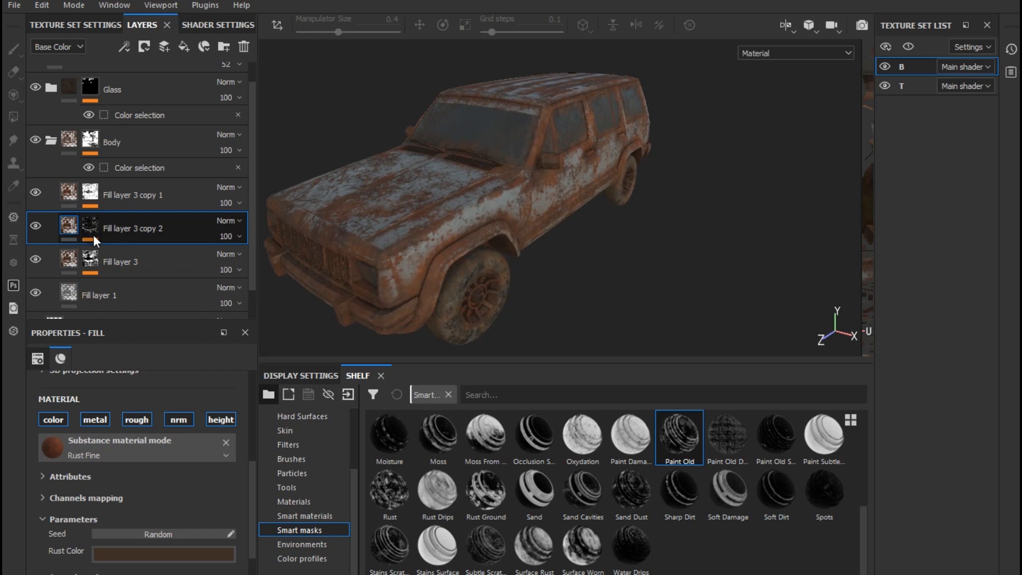
{"action": "left_click", "coordinate": [143, 554]}
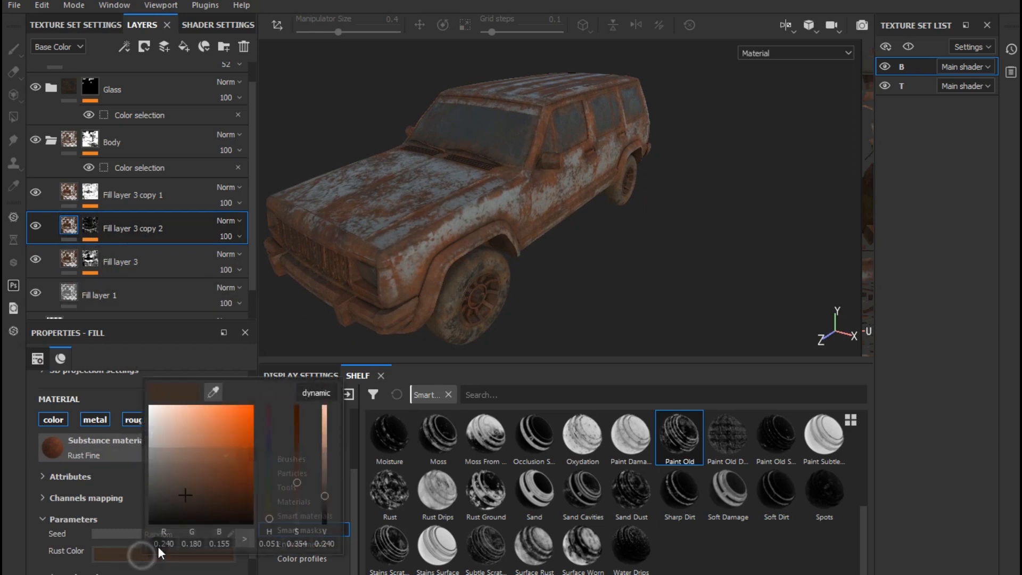
{"action": "mouse_move", "coordinate": [182, 483]}
{"action": "left_mouse_down"}
{"action": "mouse_move", "coordinate": [137, 475]}
{"action": "mouse_move", "coordinate": [140, 458]}
{"action": "mouse_move", "coordinate": [129, 451]}
{"action": "mouse_move", "coordinate": [174, 468]}
{"action": "mouse_move", "coordinate": [169, 476]}
{"action": "mouse_move", "coordinate": [175, 466]}
{"action": "mouse_move", "coordinate": [174, 502]}
{"action": "mouse_move", "coordinate": [169, 492]}
{"action": "left_mouse_up"}
{"action": "left_click", "coordinate": [630, 346]}
{"action": "left_click_drag", "start_coordinate": [611, 263], "coordinate": [572, 251], "text": "alt"}
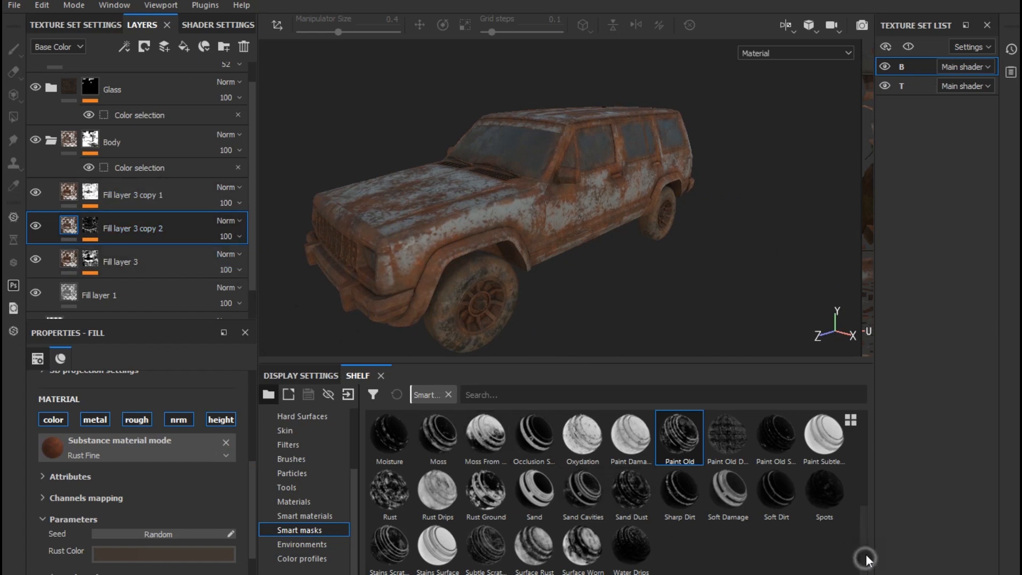
Step: Duplicate the Body folder's Fill layer 3 copy 2 and clear the new copy's mask
{"action": "scroll", "coordinate": [866, 549], "scroll_direction": "up", "scroll_amount": 3}
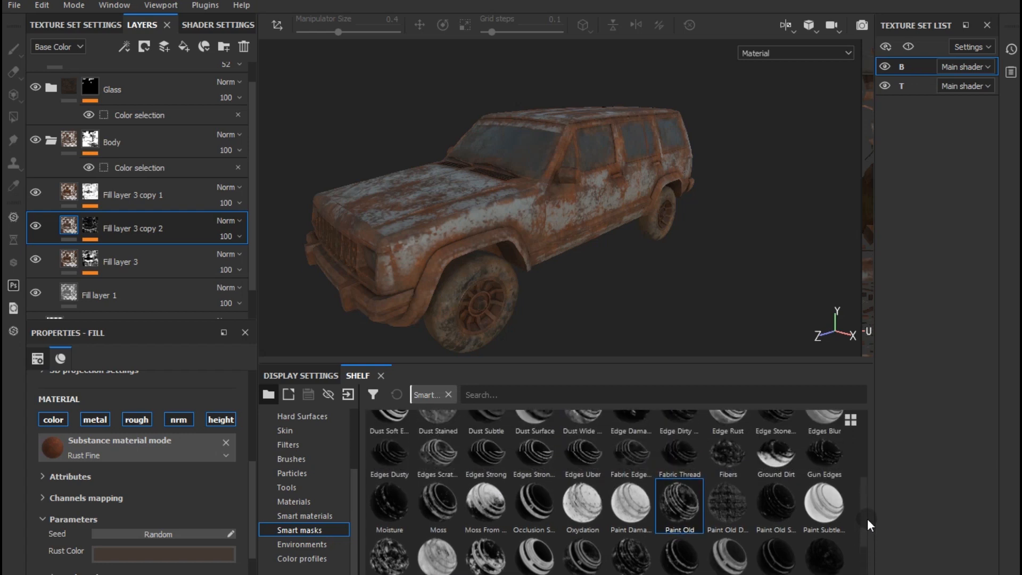
{"action": "scroll", "coordinate": [867, 538], "scroll_direction": "down", "scroll_amount": 3}
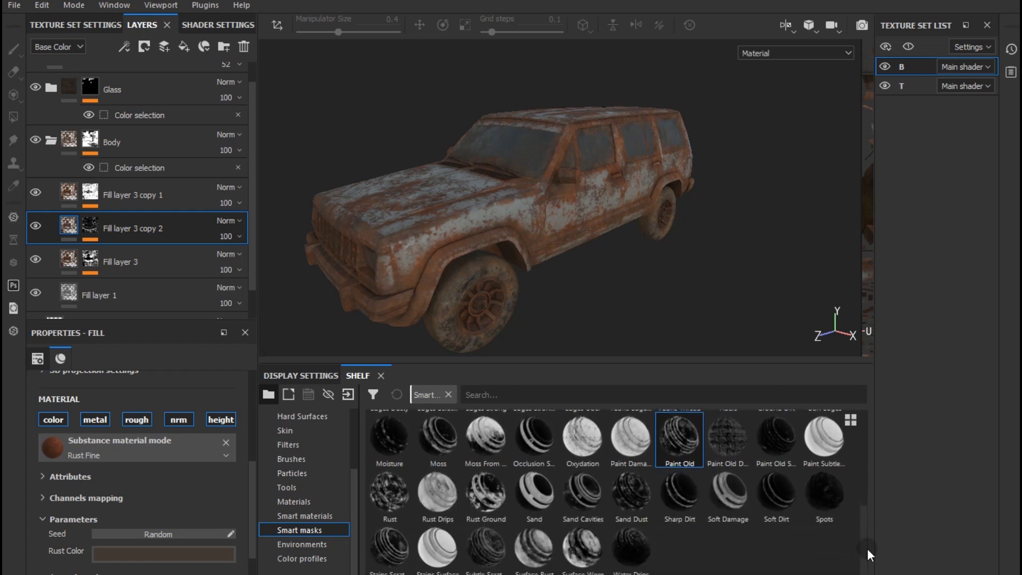
{"action": "right_click", "coordinate": [132, 235]}
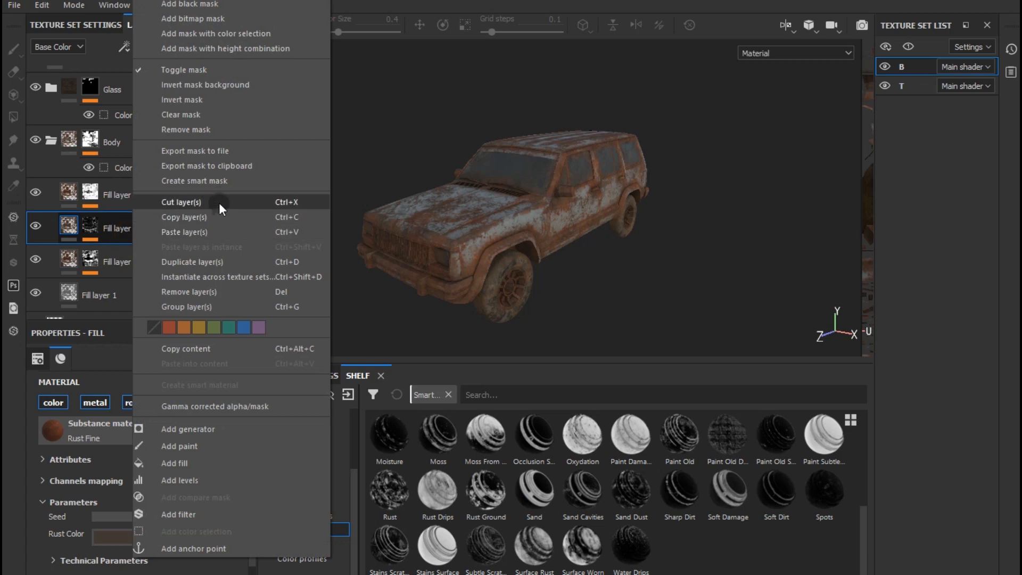
{"action": "left_click", "coordinate": [205, 261]}
{"action": "left_click", "coordinate": [123, 226]}
{"action": "right_click", "coordinate": [123, 226]}
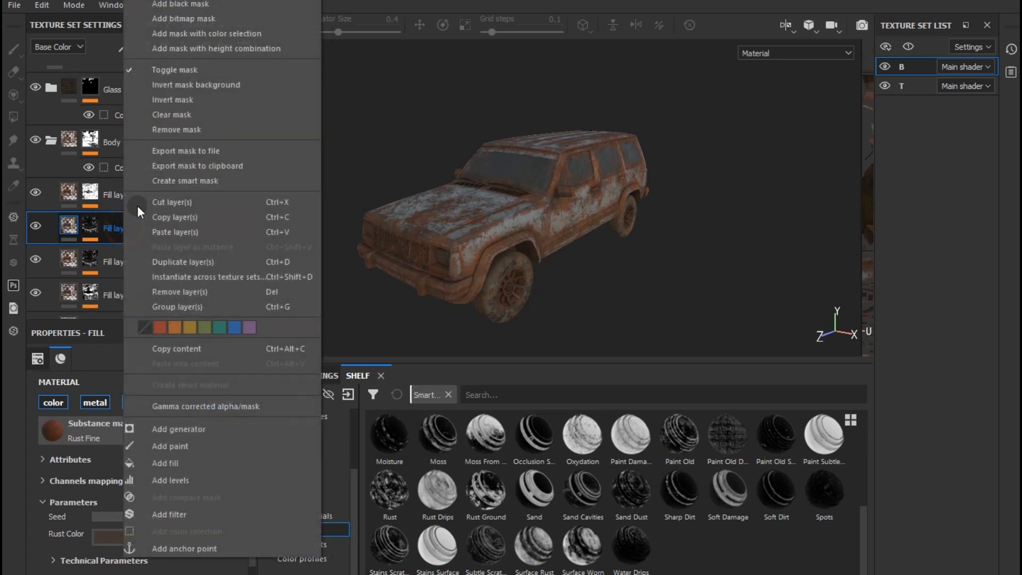
{"action": "left_click", "coordinate": [176, 117]}
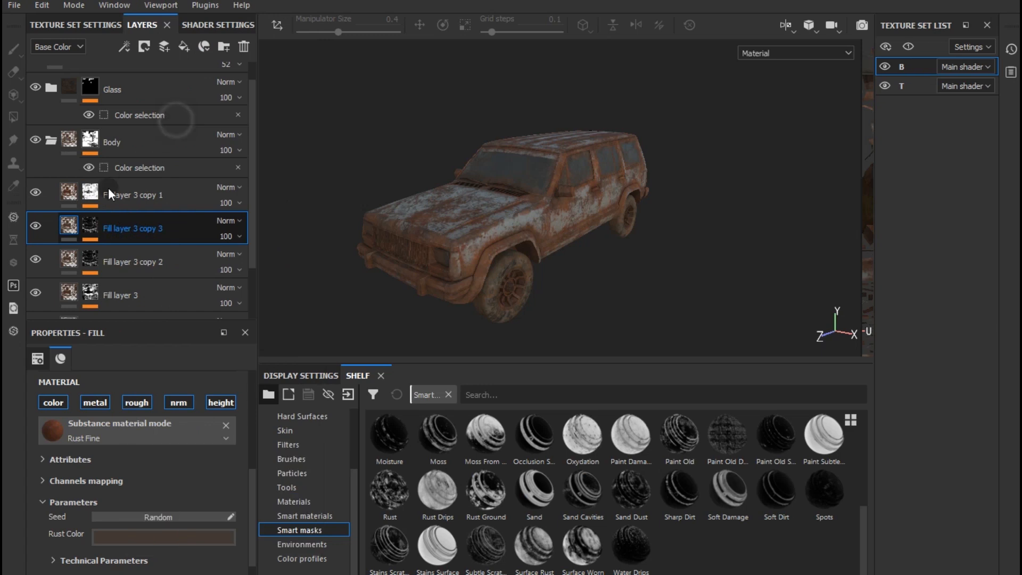
Step: Change the Rust Color of Fill layer 3 copy 3 to a light grey (RGB 0.575, 0.569, 0.567)
{"action": "left_click", "coordinate": [71, 225]}
{"action": "left_click", "coordinate": [135, 542]}
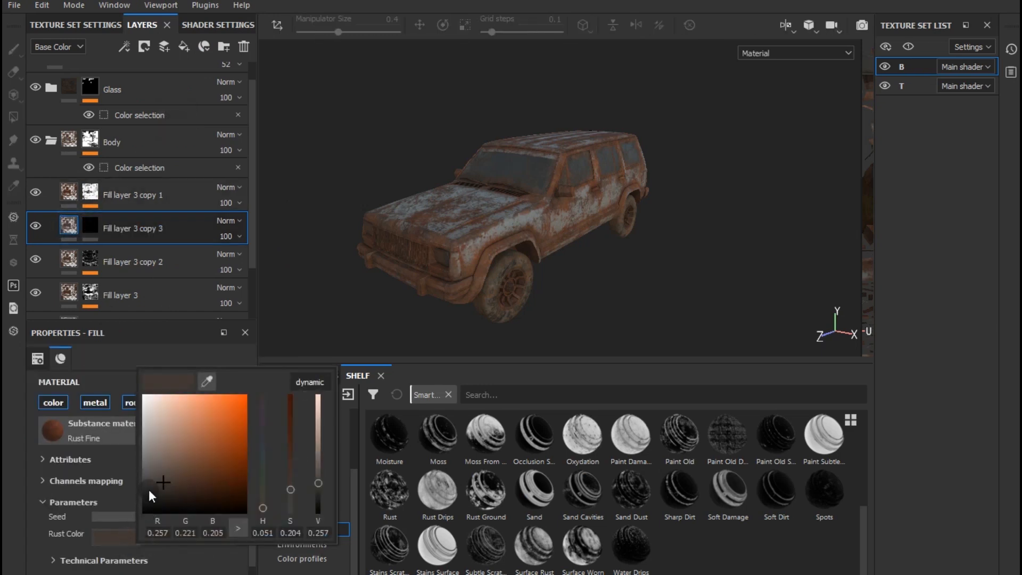
{"action": "left_click", "coordinate": [143, 445]}
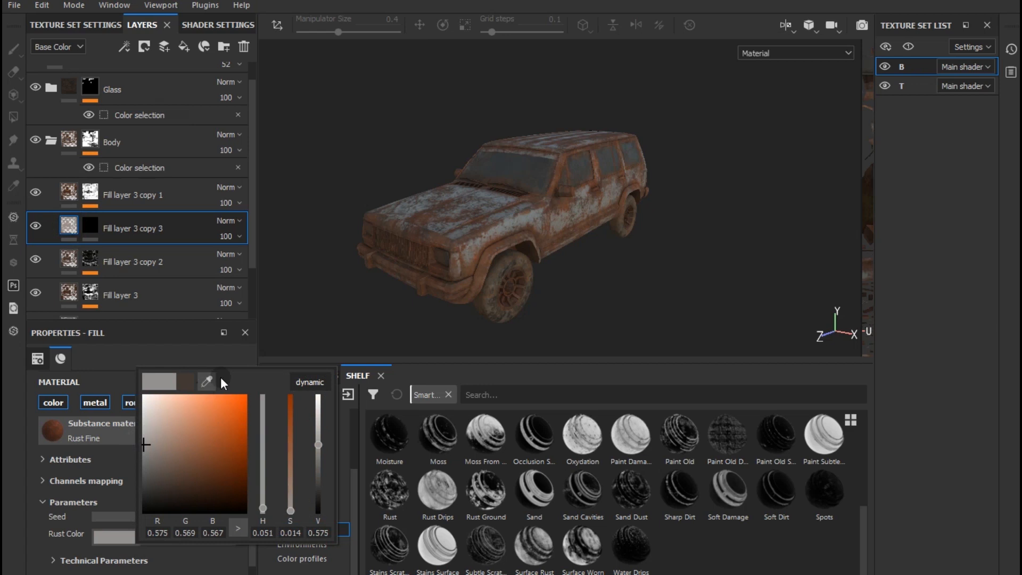
{"action": "left_click", "coordinate": [291, 335]}
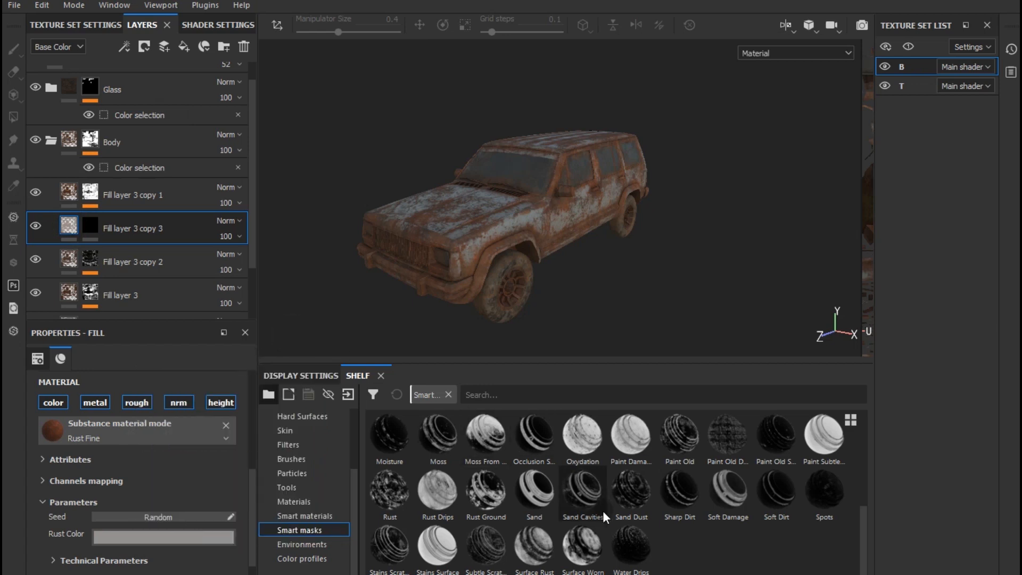
Step: Apply the Surface Worn smart mask to the Body folder's Fill layer 3 copy 3
{"action": "left_click_drag", "start_coordinate": [587, 556], "coordinate": [174, 233]}
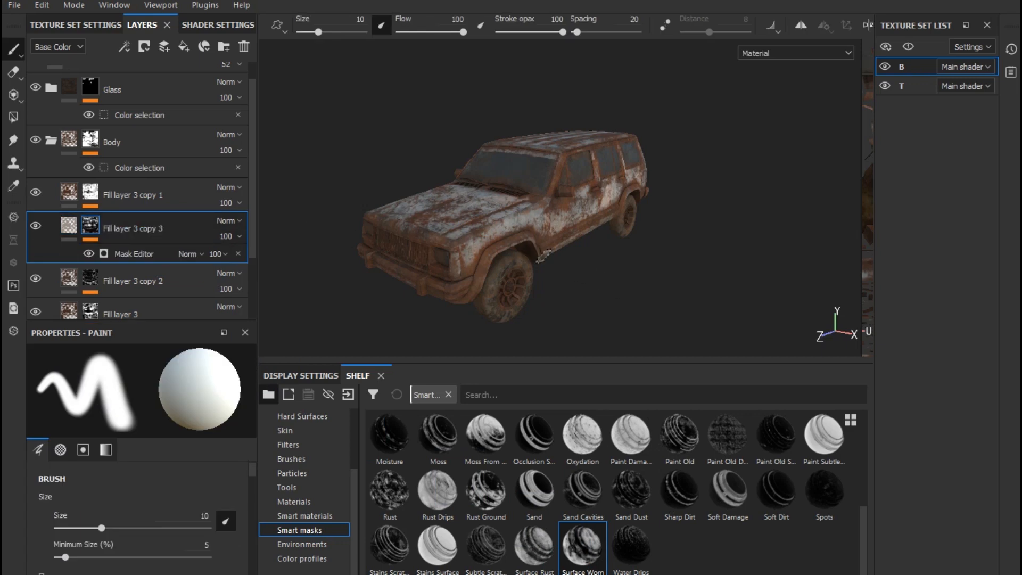
{"action": "scroll", "coordinate": [564, 264], "scroll_direction": "up", "scroll_amount": 2}
{"action": "left_click_drag", "start_coordinate": [594, 261], "coordinate": [568, 258], "text": "alt"}
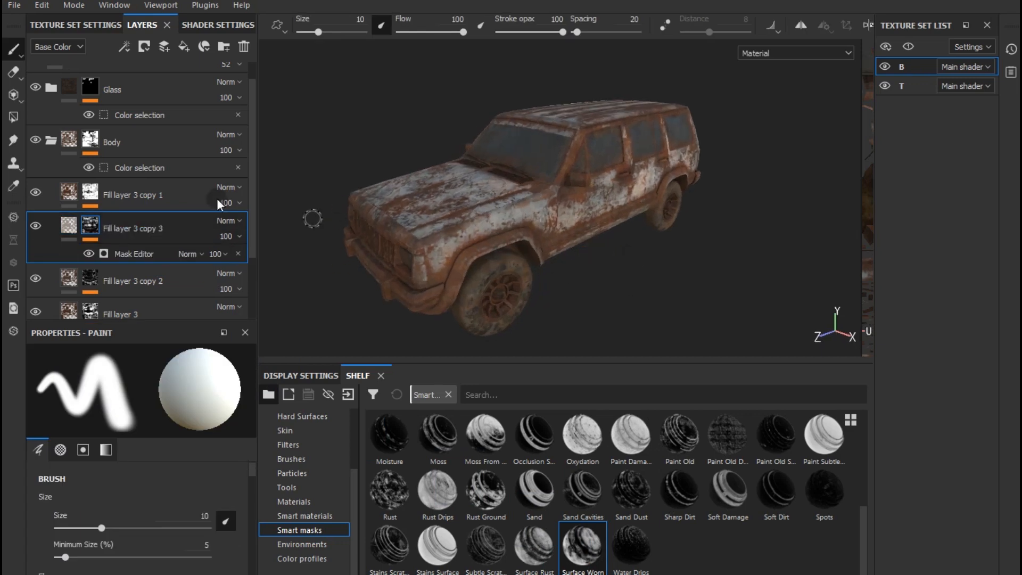
Step: Change the Rust Color of Fill layer 3 copy 3 to a muted blue-grey
{"action": "left_click", "coordinate": [75, 225]}
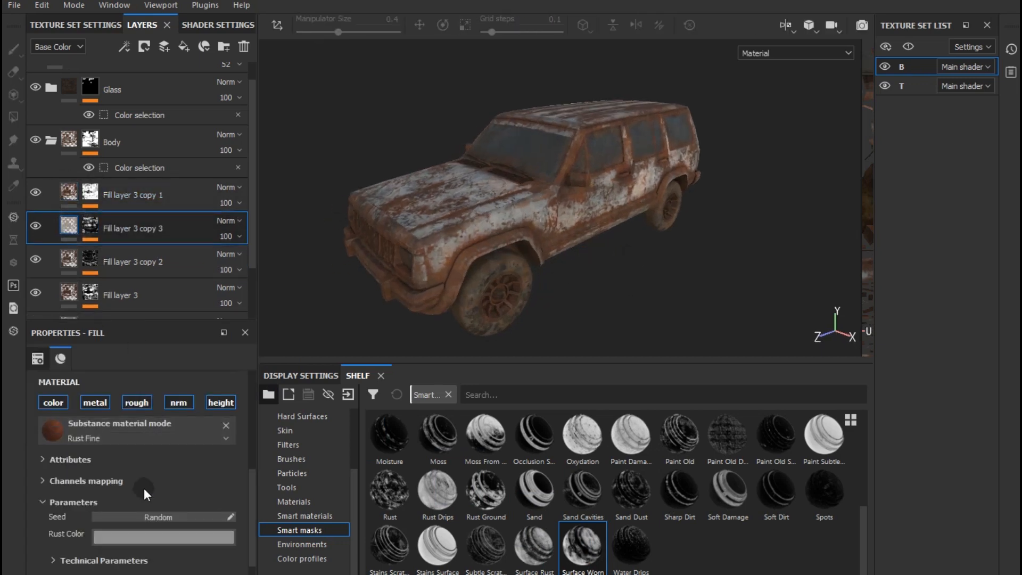
{"action": "left_click", "coordinate": [159, 537]}
{"action": "left_click_drag", "start_coordinate": [251, 492], "coordinate": [254, 441]}
{"action": "mouse_move", "coordinate": [155, 437]}
{"action": "left_mouse_down"}
{"action": "mouse_move", "coordinate": [161, 447]}
{"action": "mouse_move", "coordinate": [145, 439]}
{"action": "left_mouse_up"}
{"action": "left_click", "coordinate": [644, 314]}
{"action": "scroll", "coordinate": [573, 258], "scroll_direction": "down", "scroll_amount": 1}
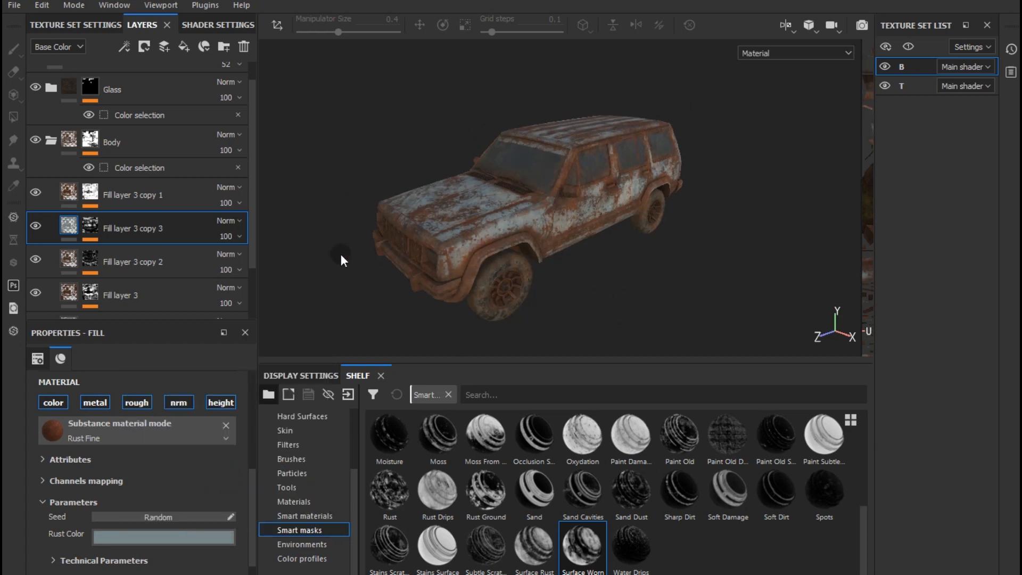
Step: Temporarily hide the Body folder's Fill layer 3 copy 1 to examine the paint layers beneath it on the car
{"action": "left_click", "coordinate": [37, 189]}
{"action": "left_click", "coordinate": [38, 188]}
{"action": "left_click", "coordinate": [37, 188]}
{"action": "left_click_drag", "start_coordinate": [526, 235], "coordinate": [564, 240], "text": "alt"}
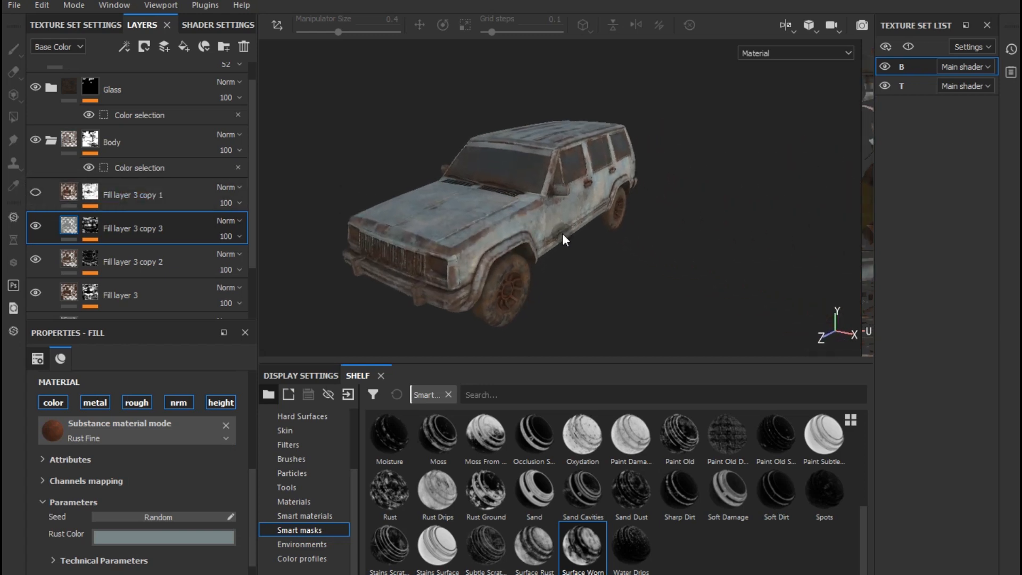
{"action": "left_click", "coordinate": [34, 189]}
Step: Change the Rust Color of Fill layer 3 copy 1 to a desaturated dark brown (RGB 0.269, 0.189, 0.154) and check the car from several sides
{"action": "left_click", "coordinate": [62, 190]}
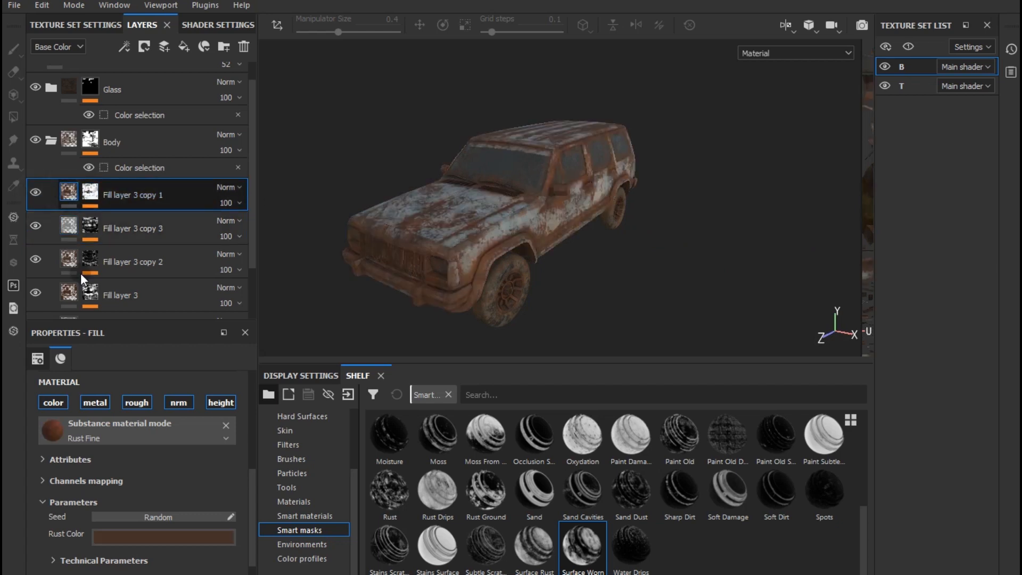
{"action": "left_click", "coordinate": [154, 533]}
{"action": "left_click_drag", "start_coordinate": [165, 470], "coordinate": [197, 465]}
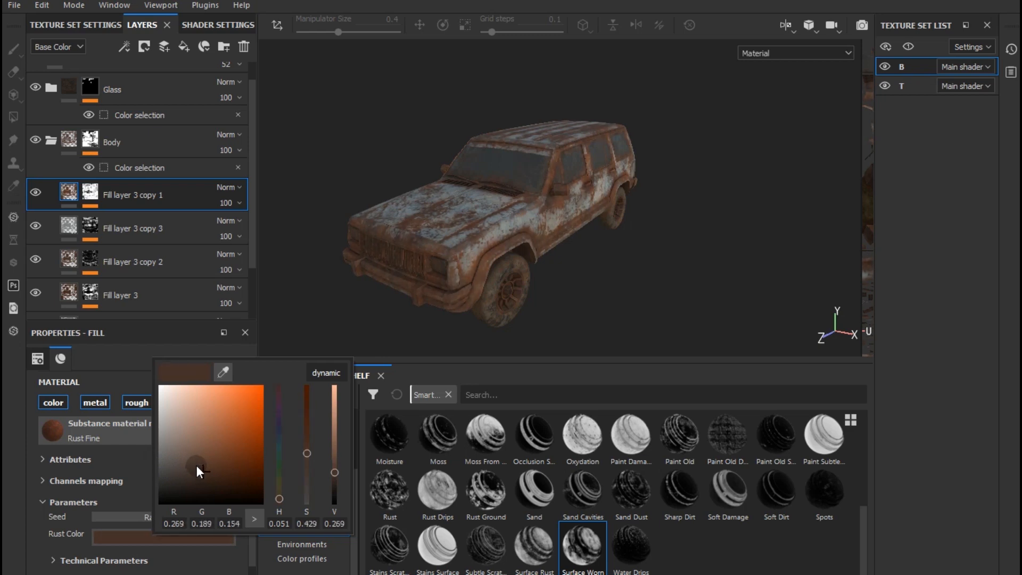
{"action": "left_click", "coordinate": [624, 324]}
{"action": "scroll", "coordinate": [574, 266], "scroll_direction": "up", "scroll_amount": 2}
{"action": "left_click_drag", "start_coordinate": [574, 267], "coordinate": [899, 261], "text": "alt"}
{"action": "left_click_drag", "start_coordinate": [768, 263], "coordinate": [553, 272], "text": "alt"}
{"action": "scroll", "coordinate": [479, 314], "scroll_direction": "down", "scroll_amount": 2}
{"action": "left_click_drag", "start_coordinate": [578, 312], "coordinate": [571, 305], "text": "alt"}
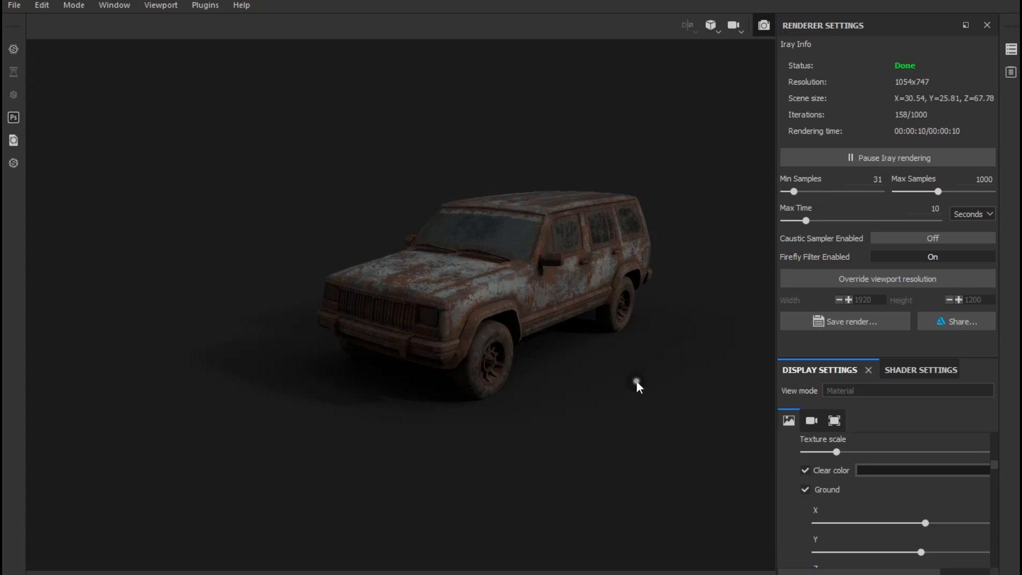